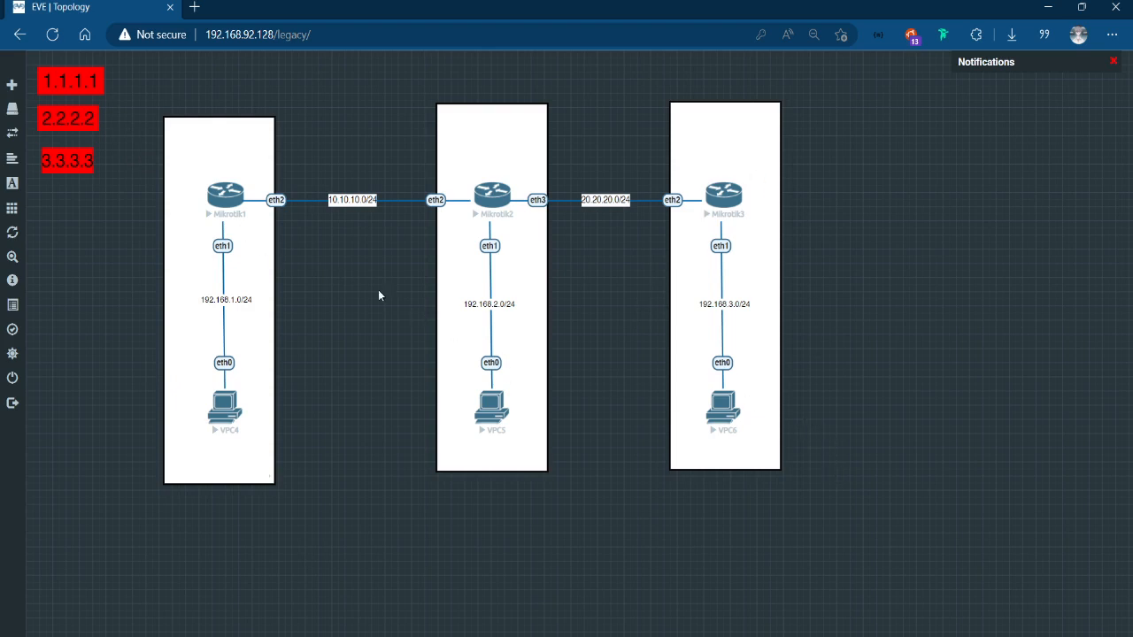
# Open the Mikrotik1 router's console and skip past the software licence agreement to a clean command prompt.
pyautogui.moveTo(13, 84)
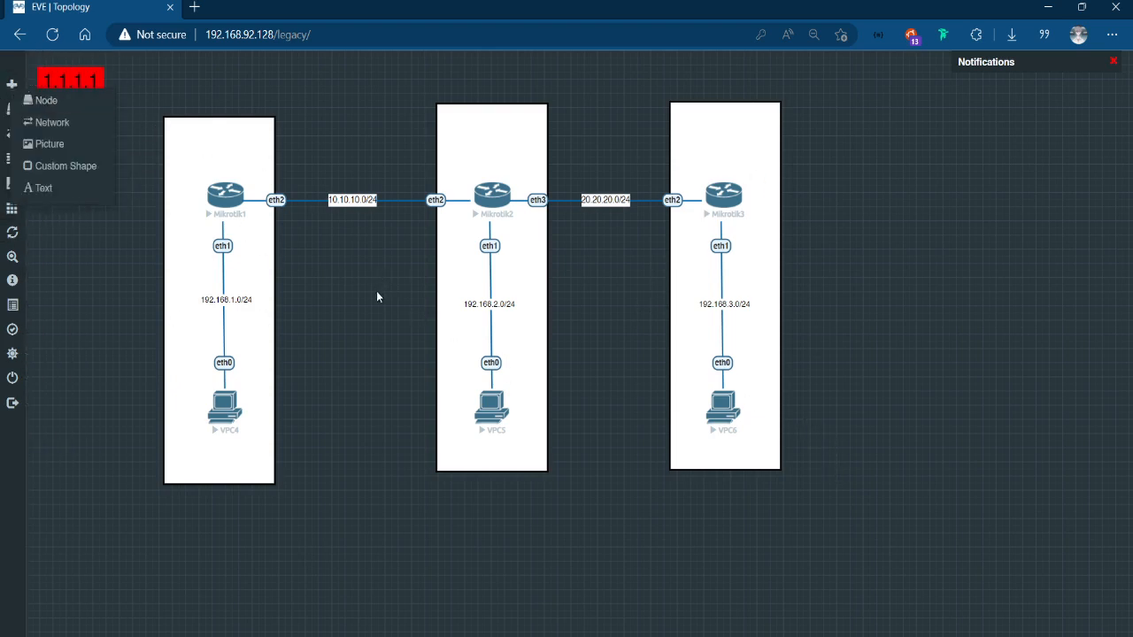
pyautogui.click(227, 202)
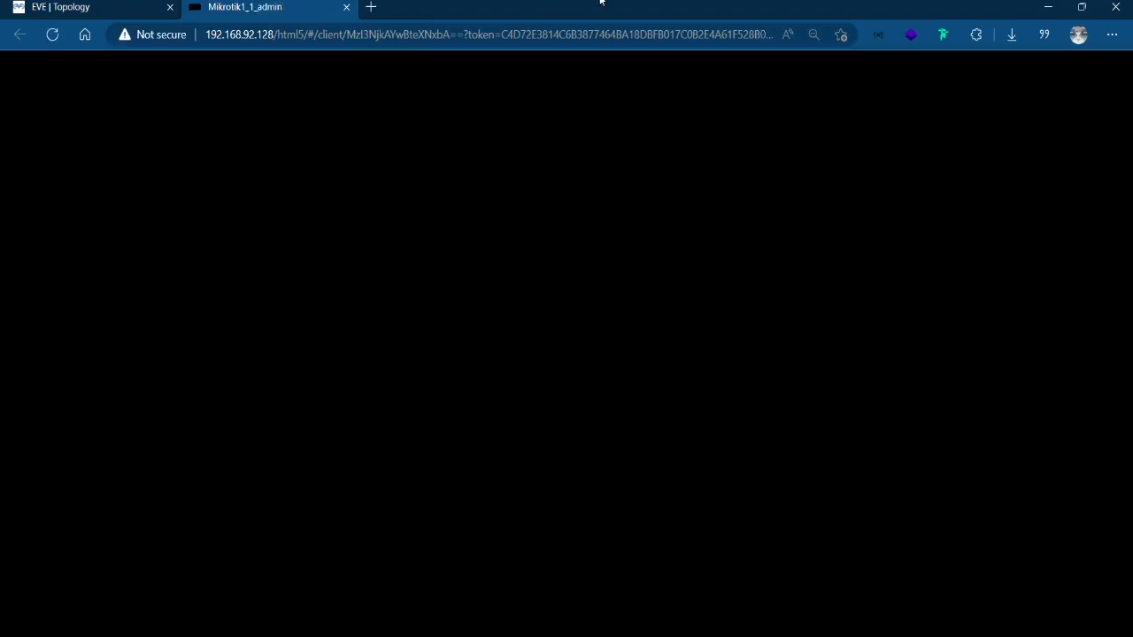
pyautogui.write('y')
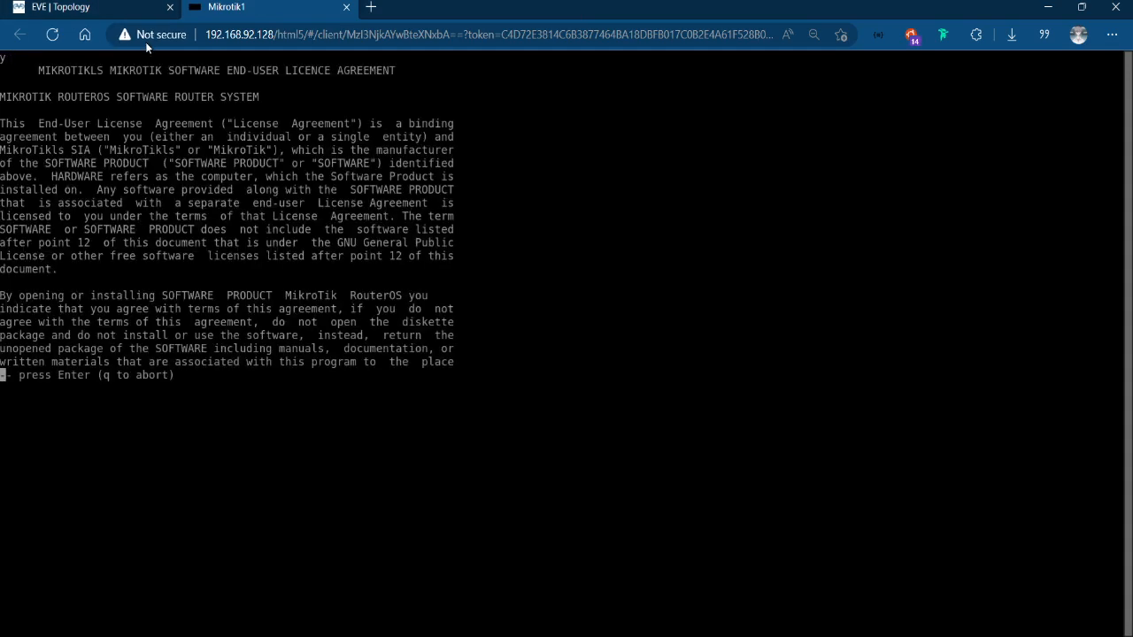
pyautogui.press('Return')
pyautogui.write('q')
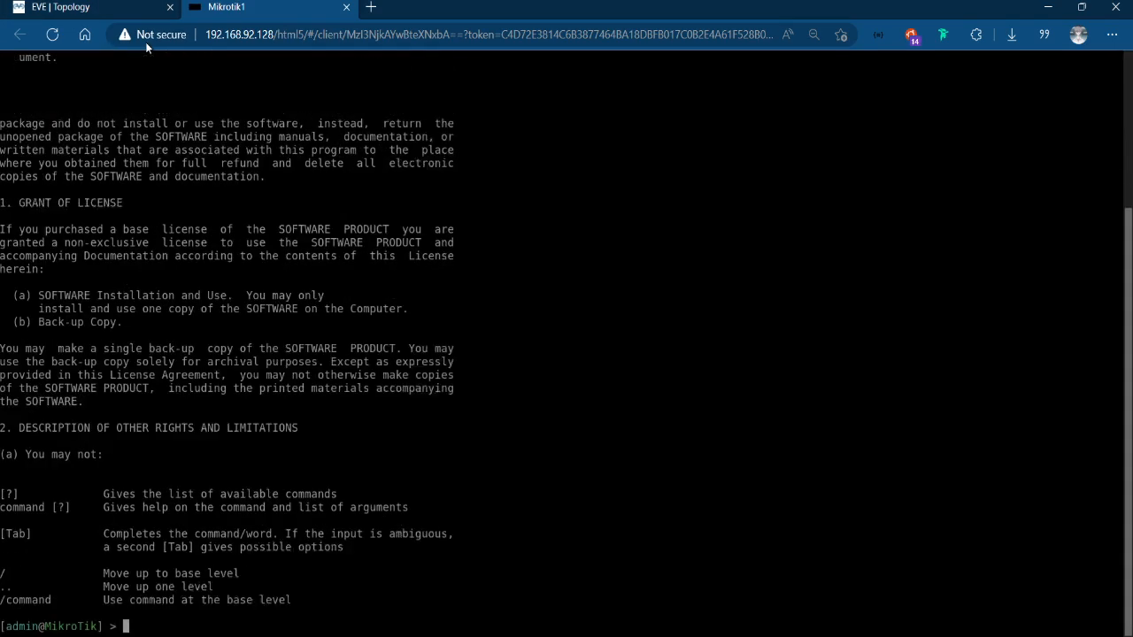
pyautogui.write('q')
pyautogui.press('Return')
pyautogui.click(1081, 7)
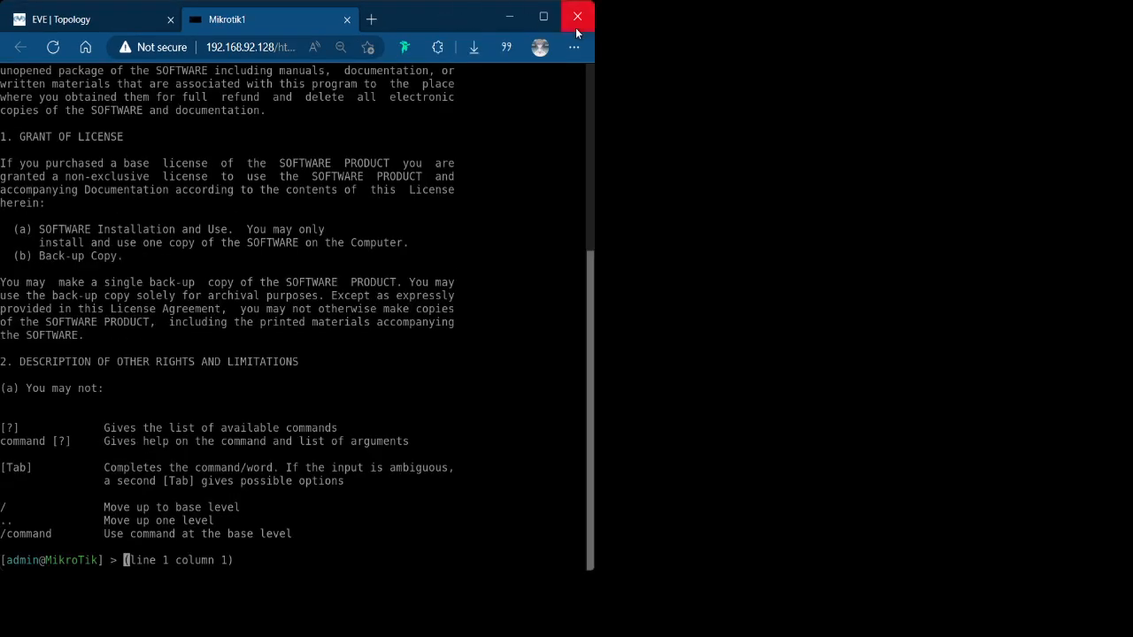
pyautogui.click(543, 11)
pyautogui.press('Return')
pyautogui.press('Return')
pyautogui.press('Return')
pyautogui.press('Return')
pyautogui.press('Return')
pyautogui.press('Return')
pyautogui.press('Return')
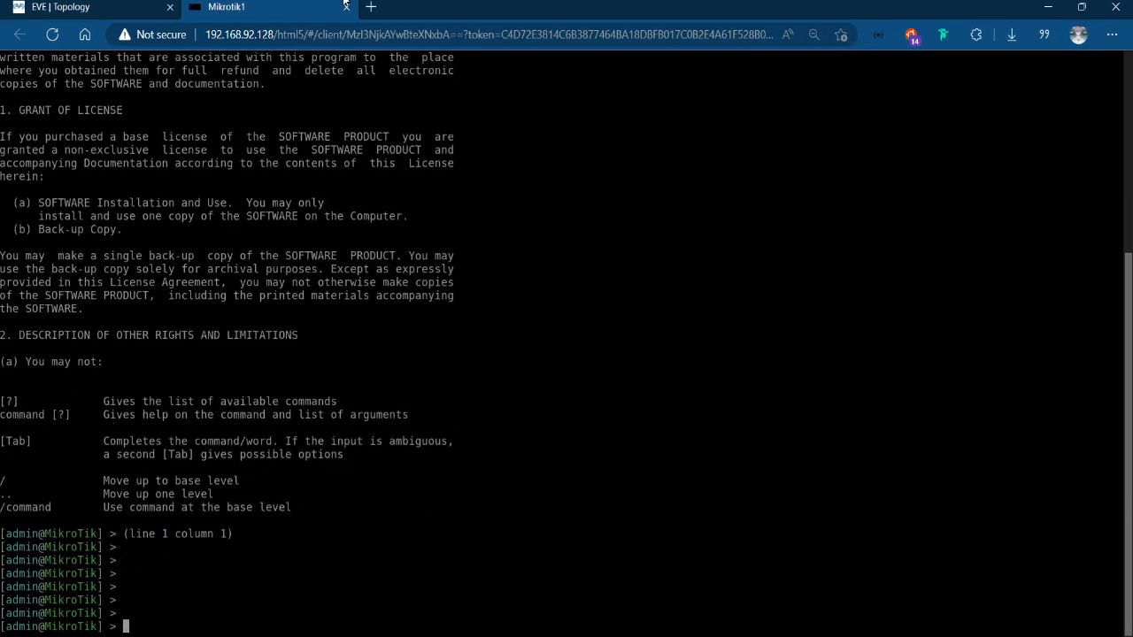
# Set the system identity of the Mikrotik1 router to RB1.
pyautogui.write('sys')
pyautogui.press('Tab')
pyautogui.write('id')
pyautogui.press('Tab')
pyautogui.write('set name=RB1')
pyautogui.press('Return')
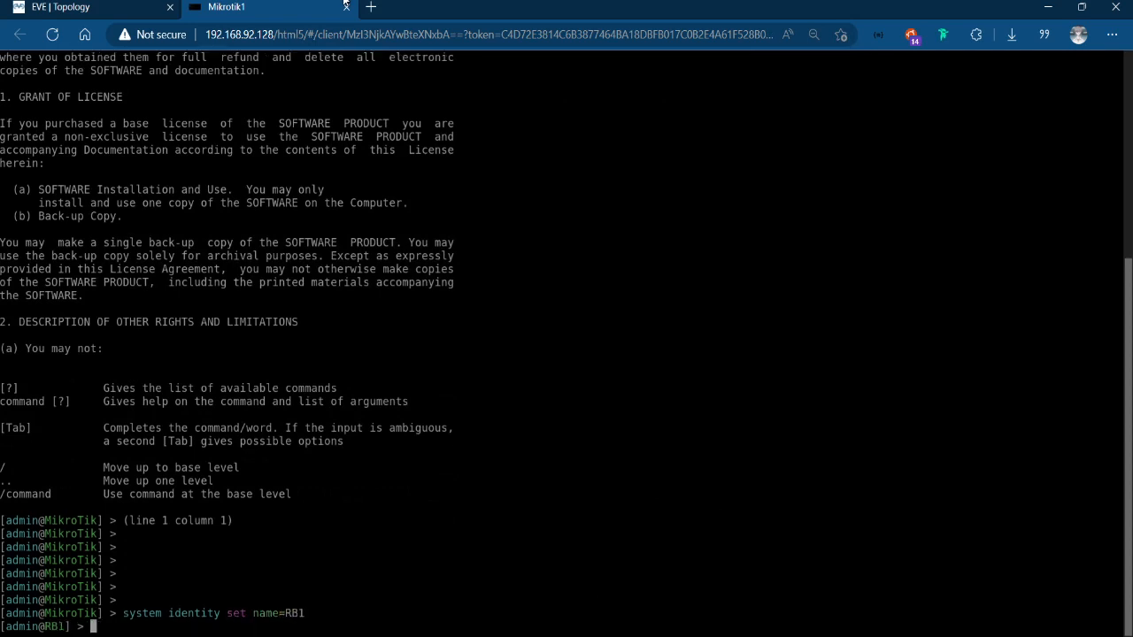
pyautogui.press('Return')
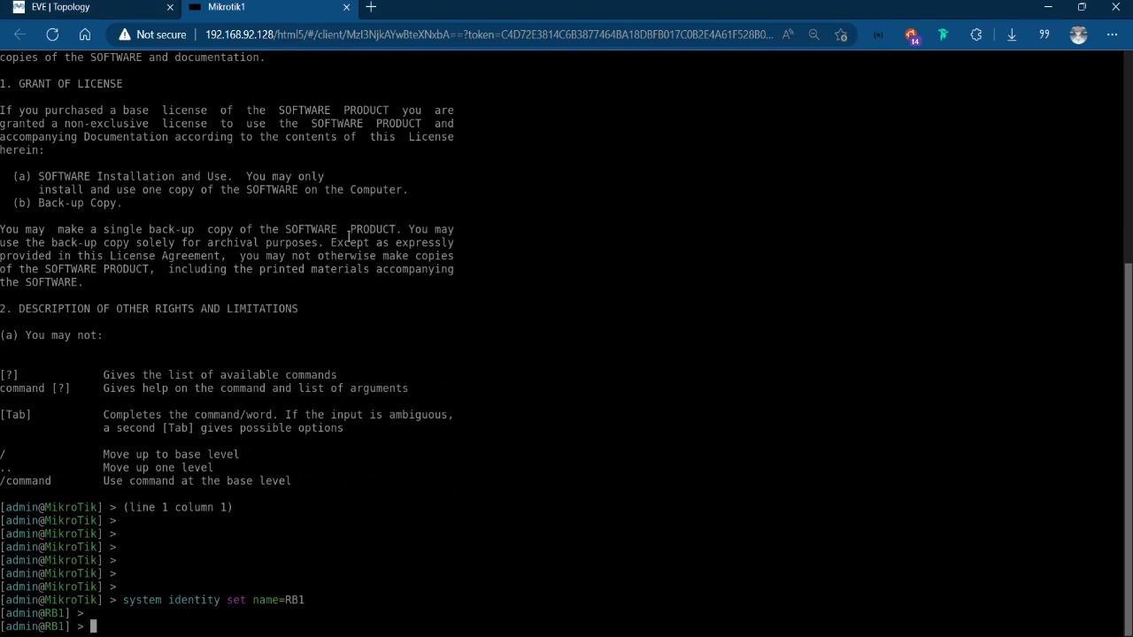
# Open the consoles of Mikrotik2 and Mikrotik3 from the topology, and return to the Mikrotik1 console.
pyautogui.click(41, 5)
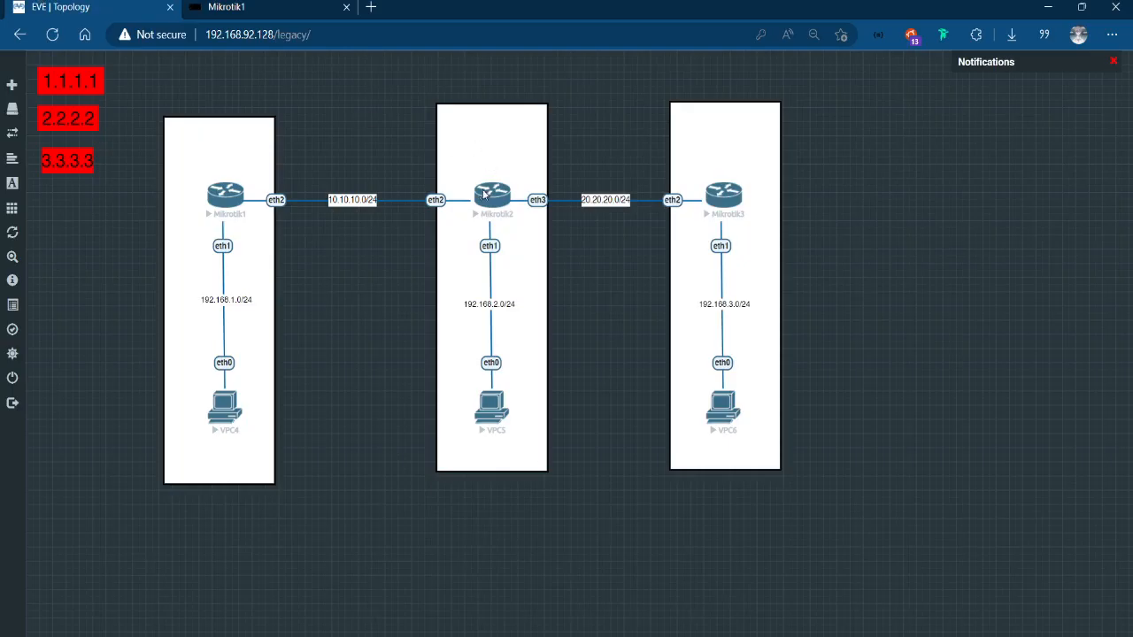
pyautogui.click(477, 195)
pyautogui.click(79, 7)
pyautogui.click(721, 192)
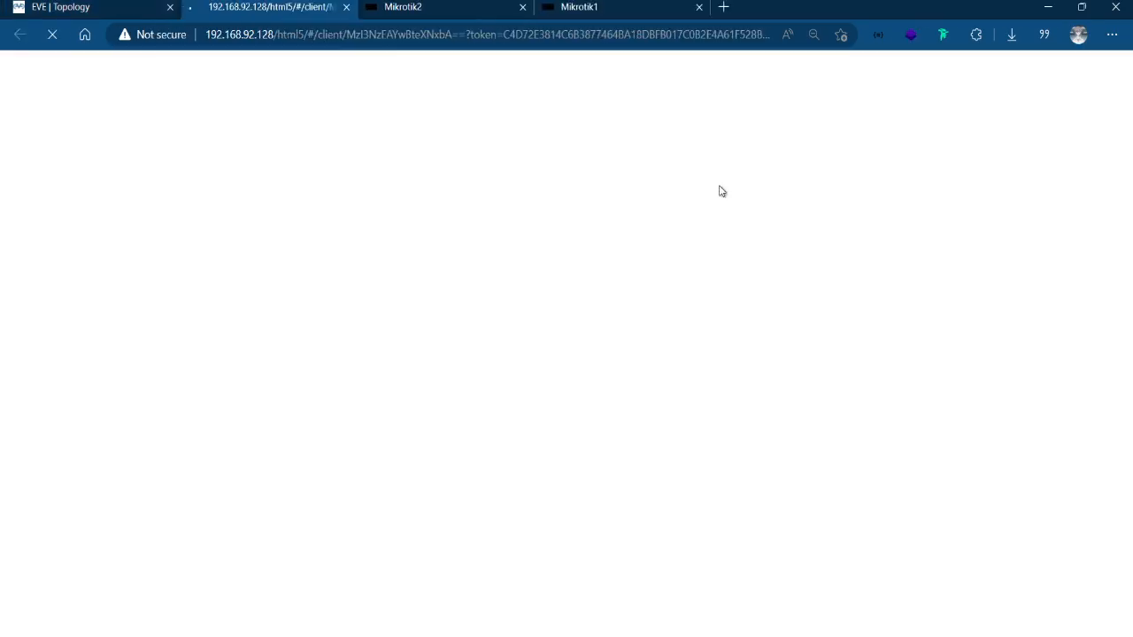
pyautogui.click(652, 4)
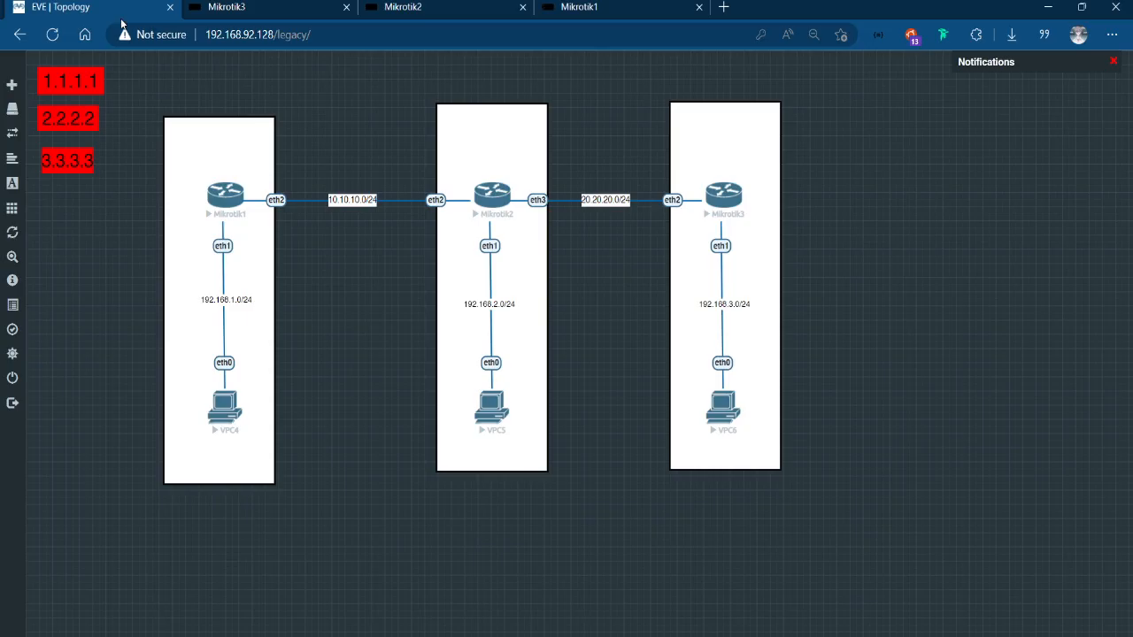
# Check the topology for RB1's LAN port and add the IP address 192.168.1.0/24 on its ether1 interface.
pyautogui.click(97, 7)
pyautogui.click(587, 6)
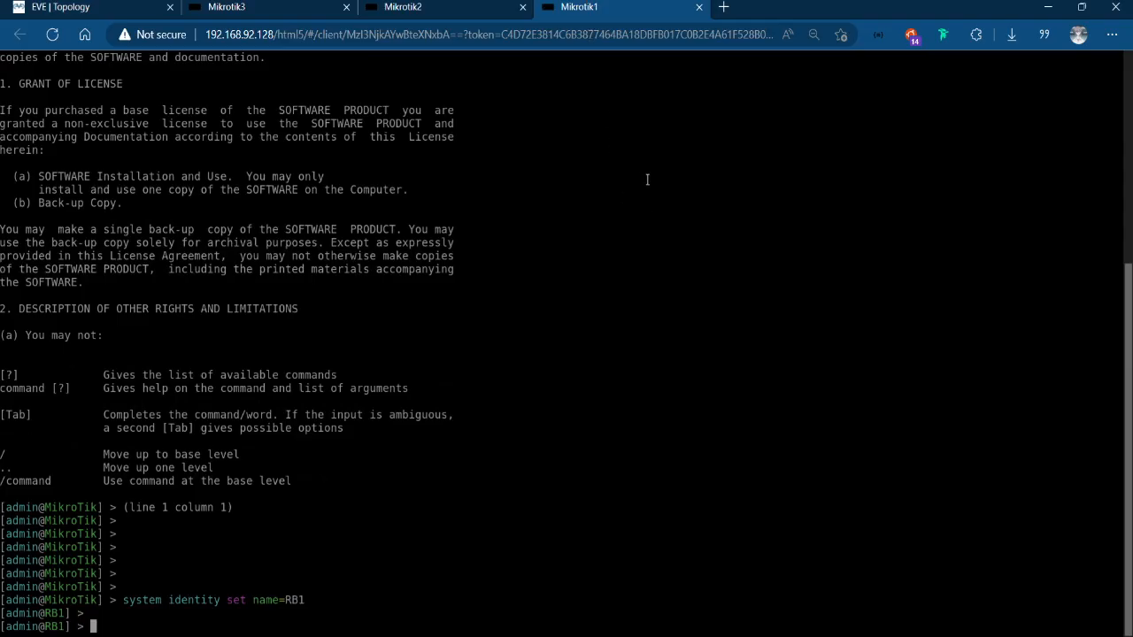
pyautogui.write('ip addr add add')
pyautogui.press('Tab')
pyautogui.write('192.')
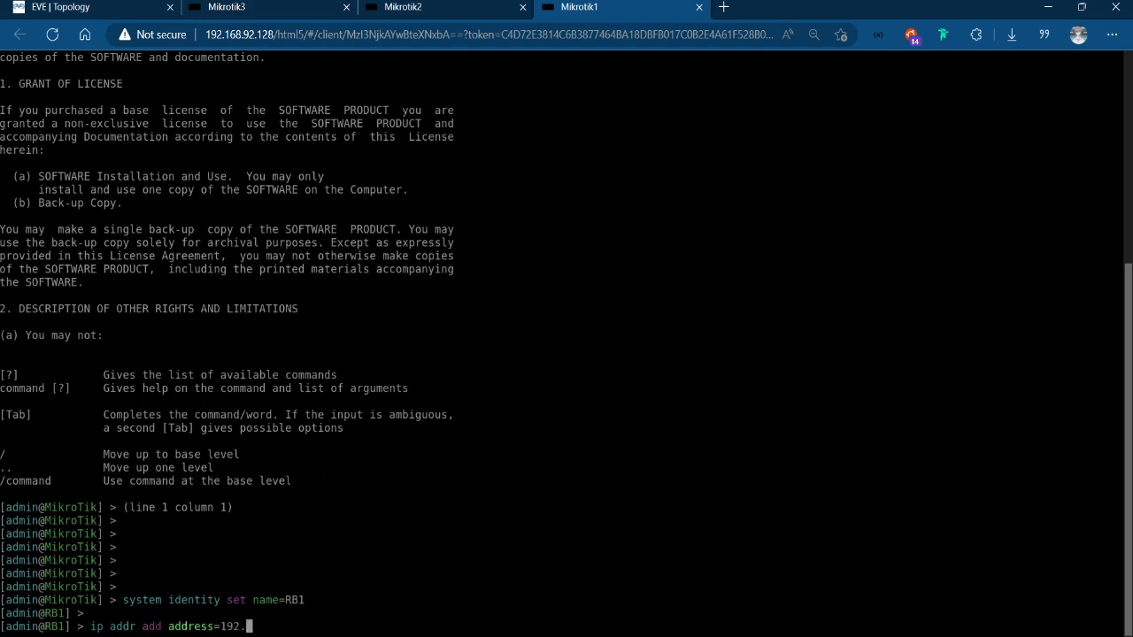
pyautogui.write('168.1.0/24 in')
pyautogui.press('Tab')
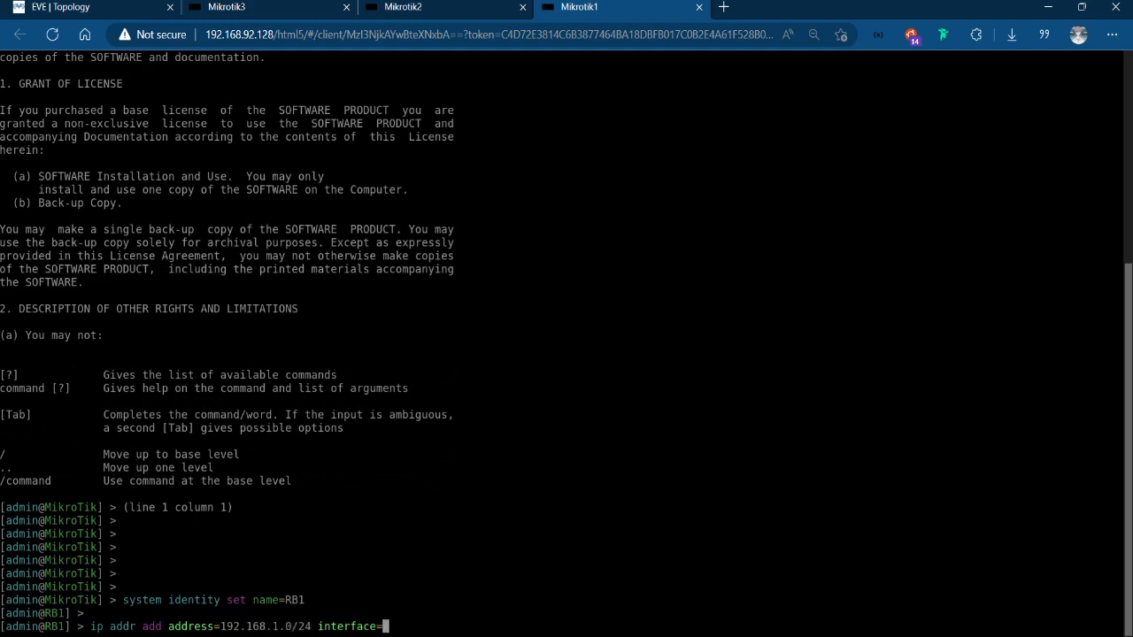
pyautogui.click(37, 5)
pyautogui.click(606, 5)
pyautogui.write('ether1')
pyautogui.press('Return')
# Reuse the previous address command on RB1 to add 10.10.10.1/24 on interface ether2.
pyautogui.press('Up')
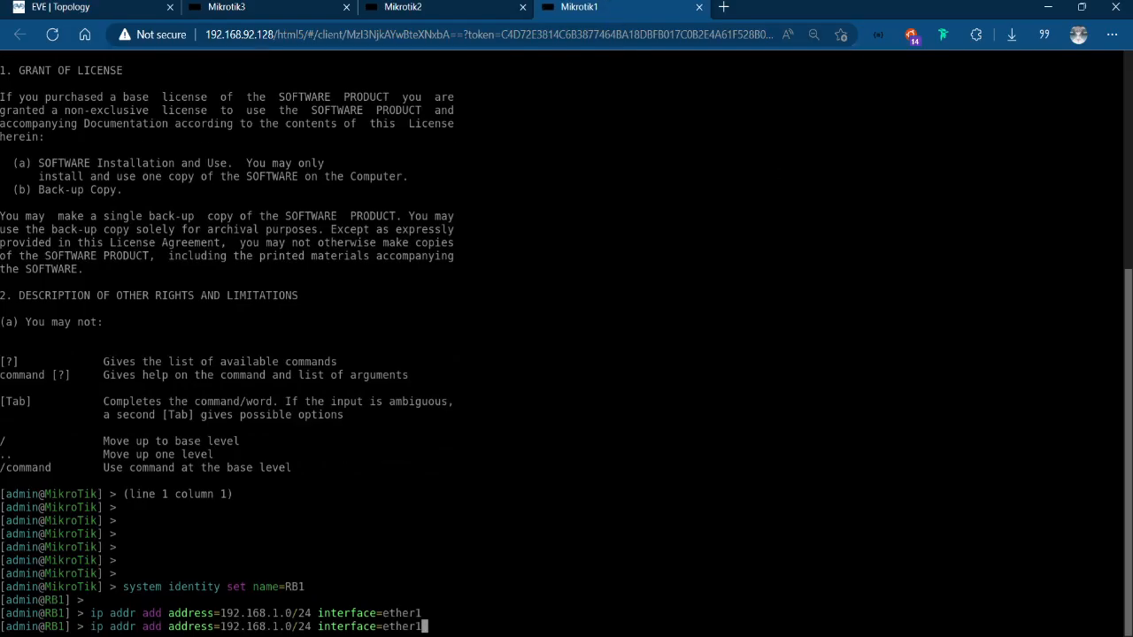
pyautogui.press('BackSpace')
pyautogui.press('BackSpace')
pyautogui.press('BackSpace')
pyautogui.press('BackSpace')
pyautogui.press('BackSpace')
pyautogui.press('BackSpace')
pyautogui.press('BackSpace')
pyautogui.press('BackSpace')
pyautogui.press('BackSpace')
pyautogui.press('BackSpace')
pyautogui.press('BackSpace')
pyautogui.press('BackSpace')
pyautogui.press('BackSpace')
pyautogui.press('BackSpace')
pyautogui.press('BackSpace')
pyautogui.press('BackSpace')
pyautogui.press('BackSpace')
pyautogui.press('BackSpace')
pyautogui.press('BackSpace')
pyautogui.press('BackSpace')
pyautogui.press('BackSpace')
pyautogui.press('BackSpace')
pyautogui.press('BackSpace')
pyautogui.press('BackSpace')
pyautogui.press('BackSpace')
pyautogui.press('BackSpace')
pyautogui.press('BackSpace')
pyautogui.press('BackSpace')
pyautogui.press('BackSpace')
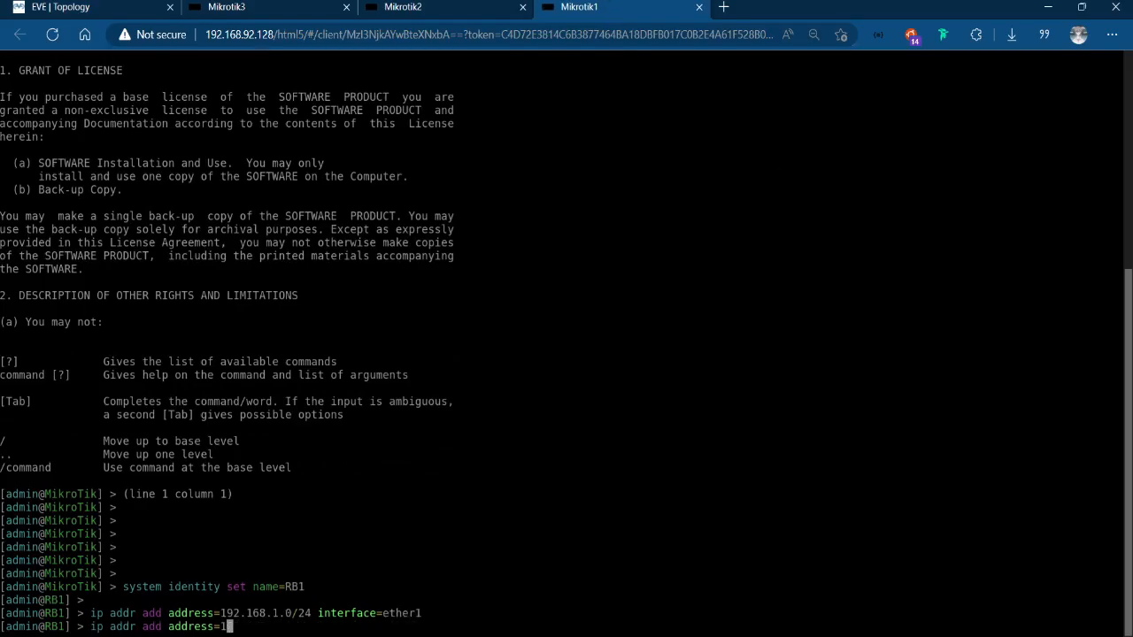
pyautogui.write('10.10.10.1/24 int')
pyautogui.press('Tab')
pyautogui.write('ether2')
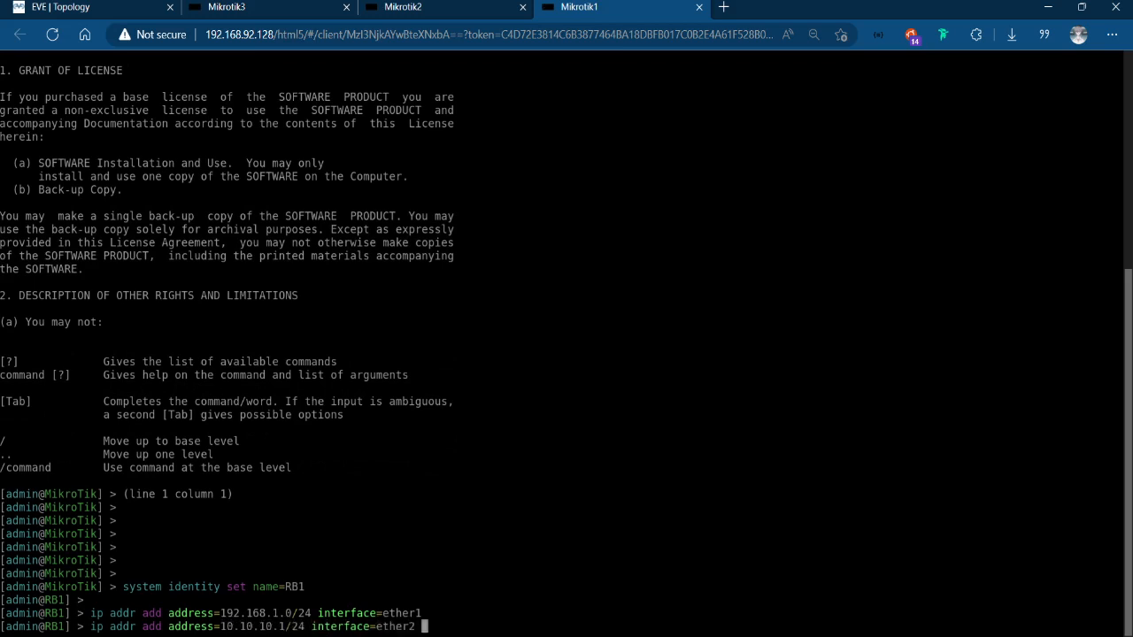
pyautogui.press('Return')
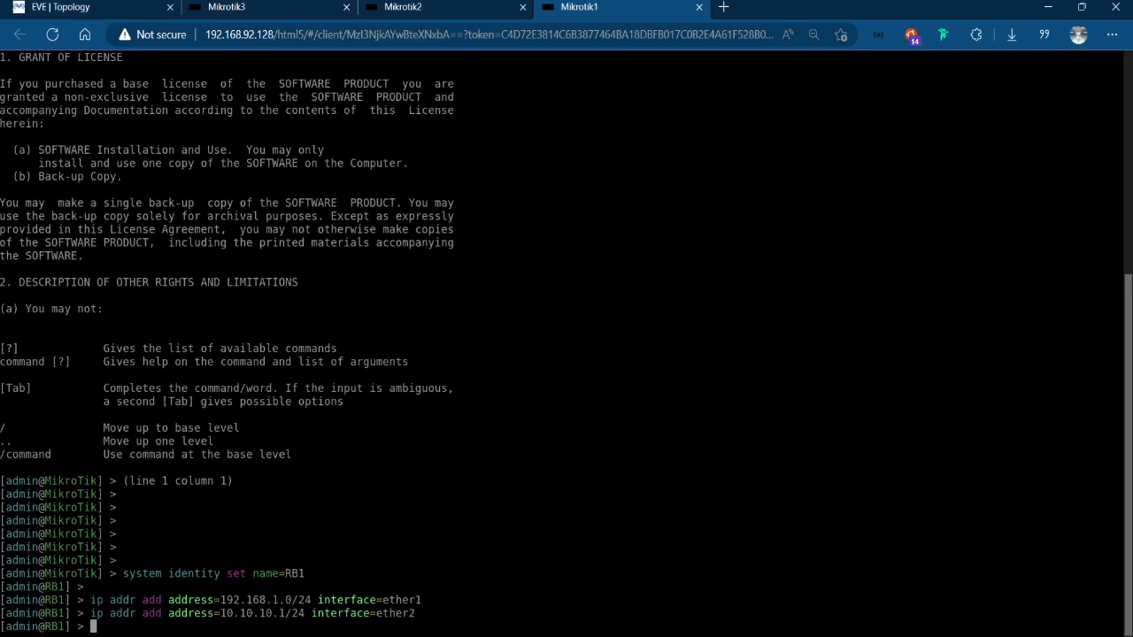
# Switch to the Mikrotik2 console and bring up an empty command prompt.
pyautogui.click(3, 2)
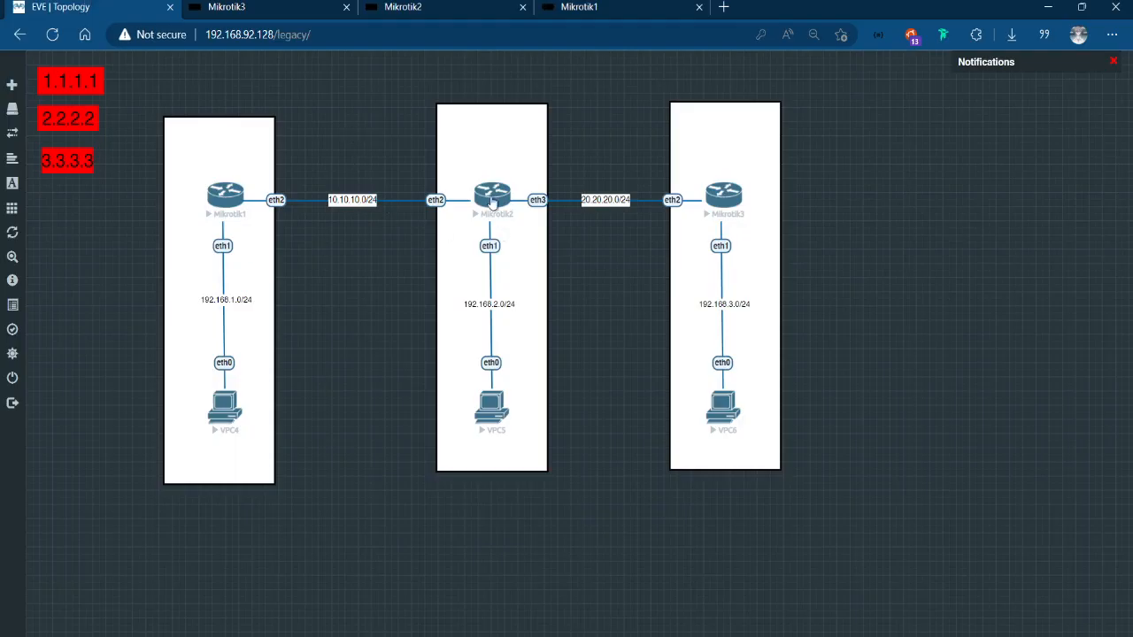
pyautogui.click(401, 3)
pyautogui.write('admin')
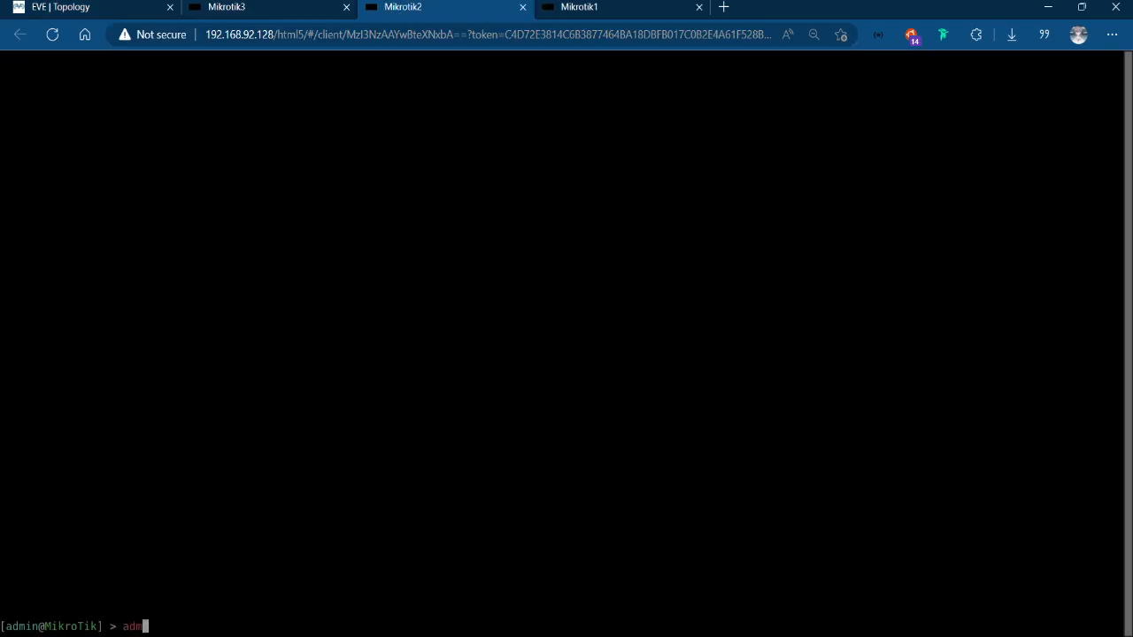
pyautogui.press('BackSpace')
pyautogui.press('BackSpace')
pyautogui.press('BackSpace')
pyautogui.press('BackSpace')
pyautogui.press('BackSpace')
pyautogui.press('Return')
pyautogui.press('Return')
pyautogui.press('Return')
pyautogui.press('Return')
pyautogui.press('Return')
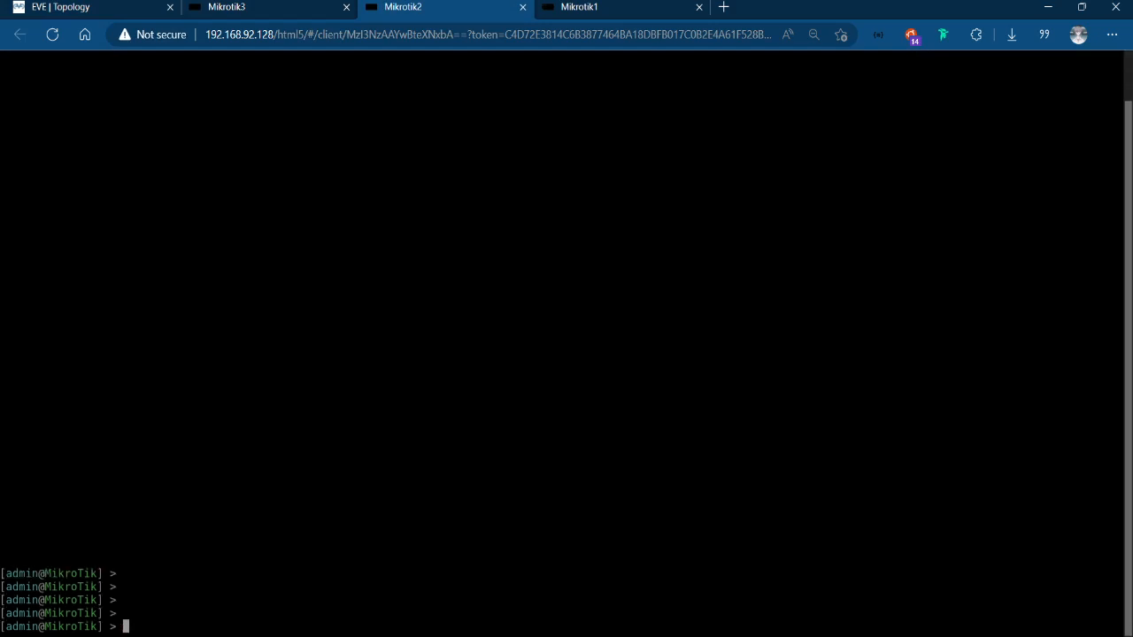
# Set the system identity of the Mikrotik2 router to RB2.
pyautogui.write('system identity set a')
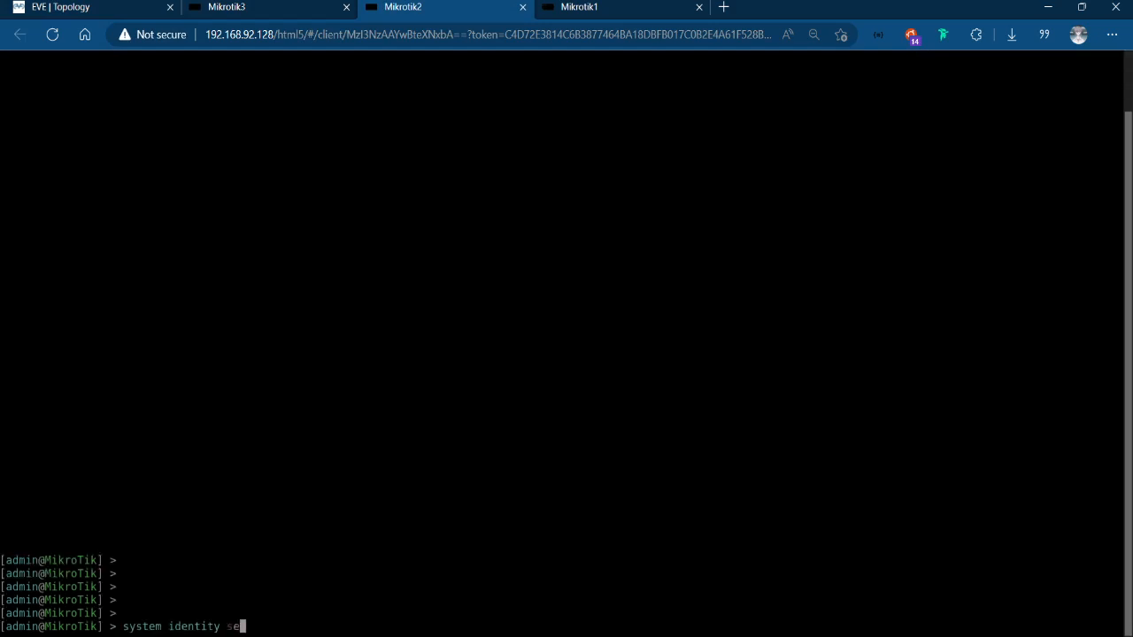
pyautogui.press('BackSpace')
pyautogui.write('name=RB2')
pyautogui.press('Return')
pyautogui.press('Return')
pyautogui.press('Return')
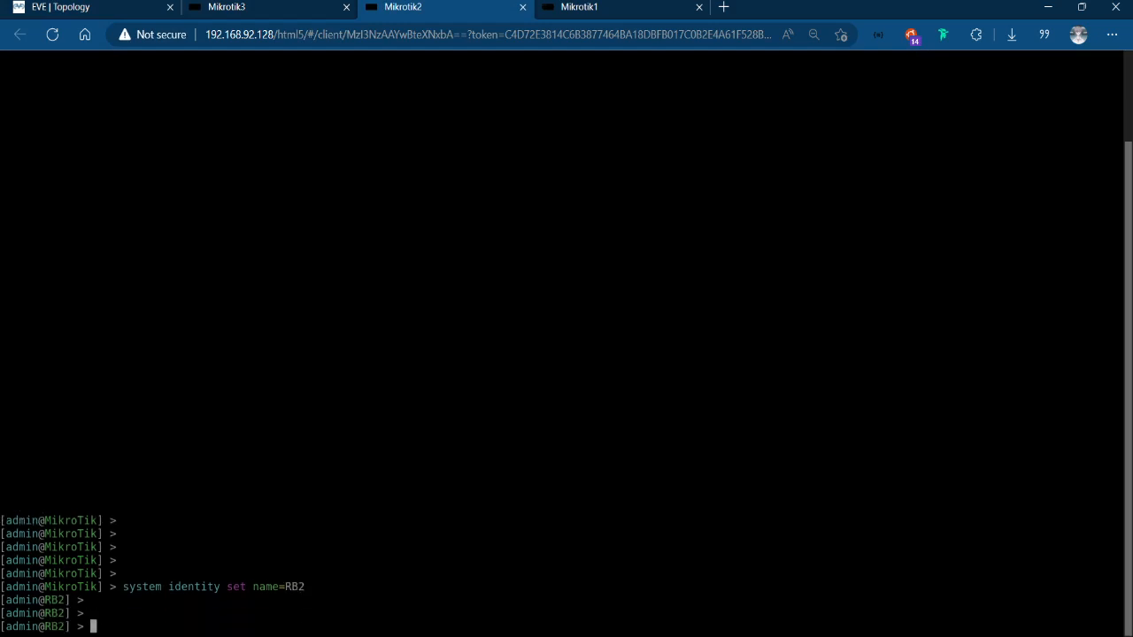
# Write an IP address add command on RB2 for 192.168.2.1/24, with the interface value left blank.
pyautogui.write('ip addr add address=')
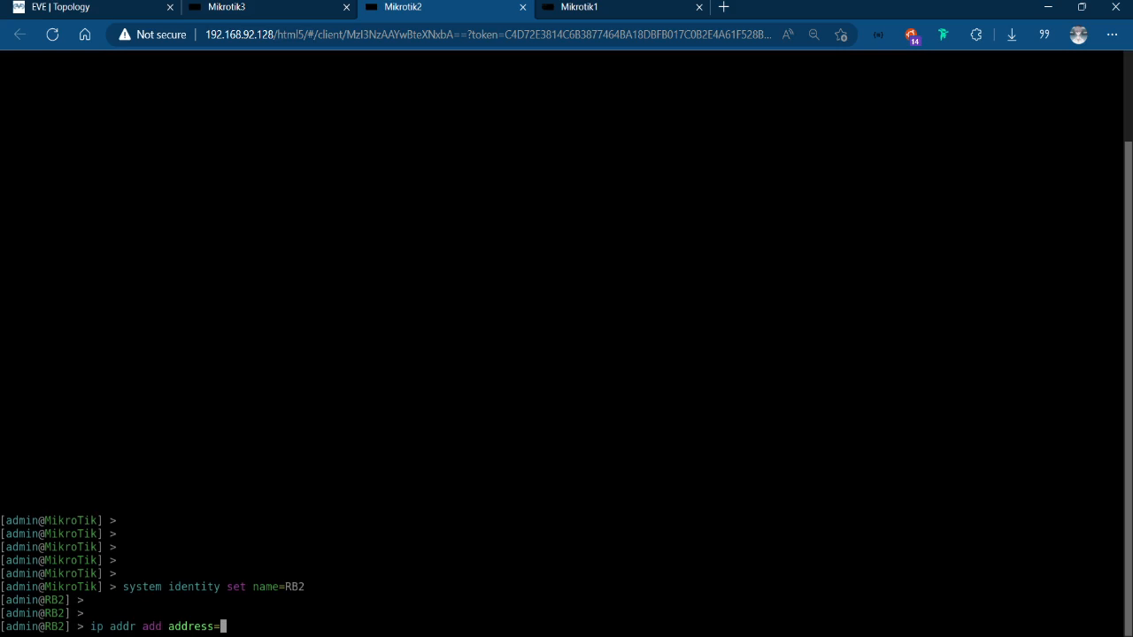
pyautogui.write('192.168.1.0/24 interface=')
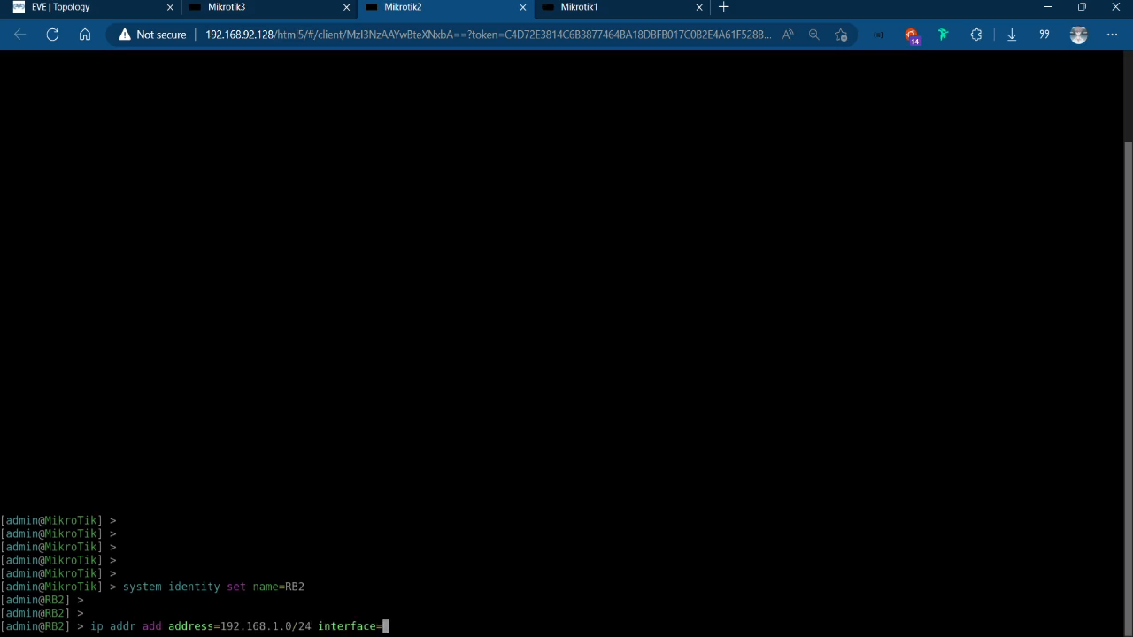
pyautogui.press('Left')
pyautogui.press('Left')
pyautogui.press('Left')
pyautogui.press('Left')
pyautogui.press('Left')
pyautogui.press('Left')
pyautogui.press('Left')
pyautogui.press('Left')
pyautogui.press('Left')
pyautogui.press('Left')
pyautogui.press('Left')
pyautogui.press('Left')
pyautogui.press('Left')
pyautogui.press('Left')
pyautogui.press('BackSpace')
pyautogui.press('BackSpace')
pyautogui.press('BackSpace')
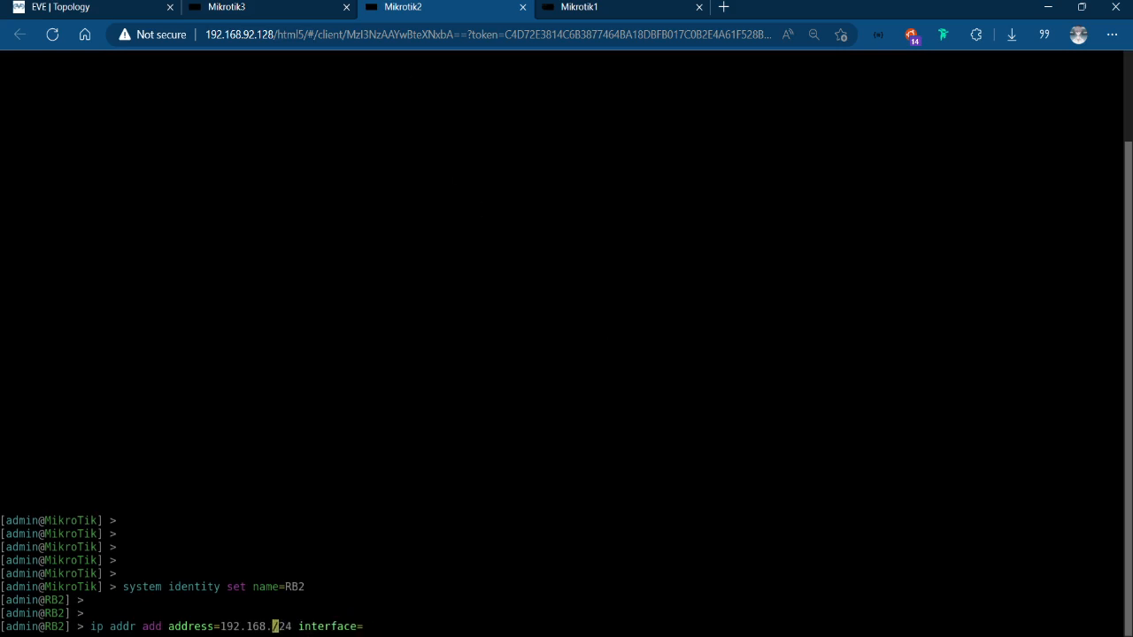
pyautogui.write('2.1')
pyautogui.press('Right')
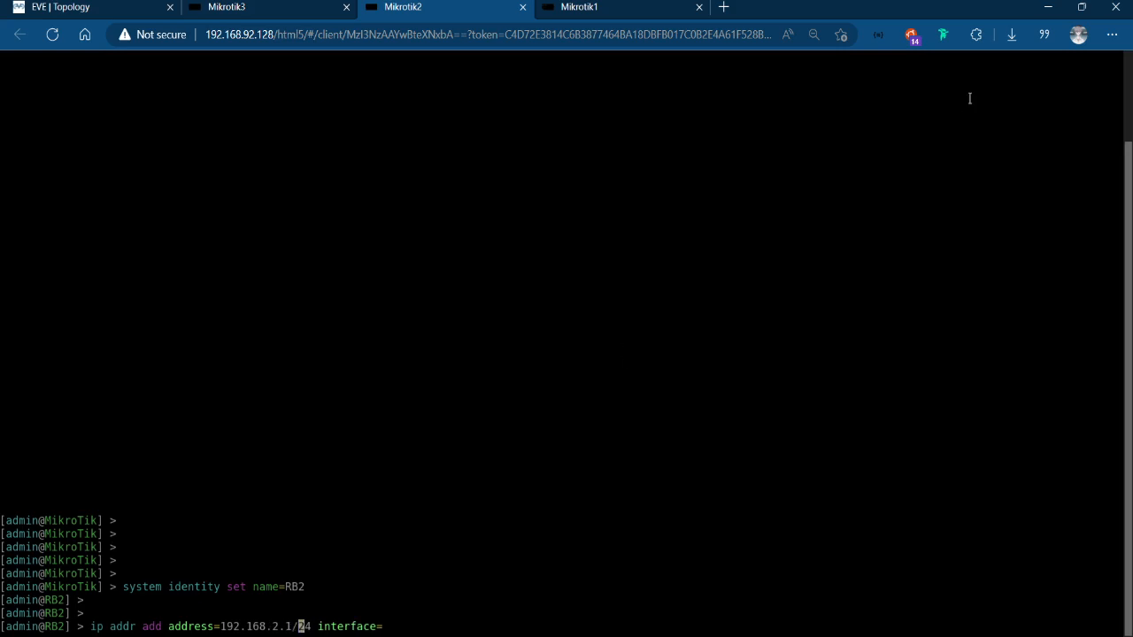
# Check the topology for RB2's LAN port, complete the pending address command with interface ether1 and run it.
pyautogui.click(657, 6)
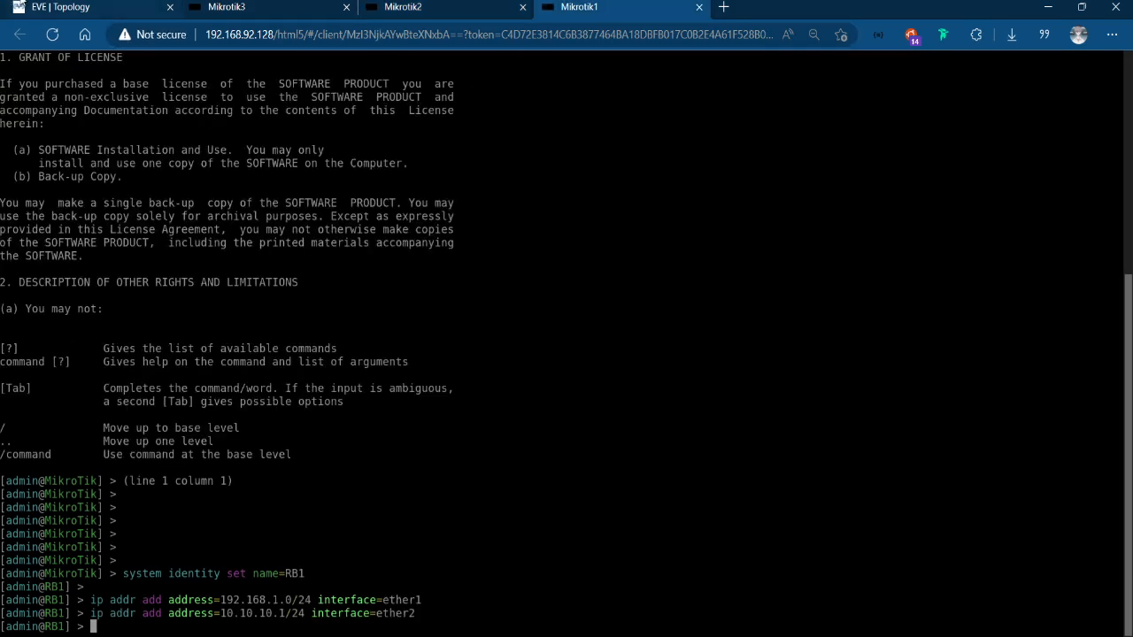
pyautogui.click(68, 4)
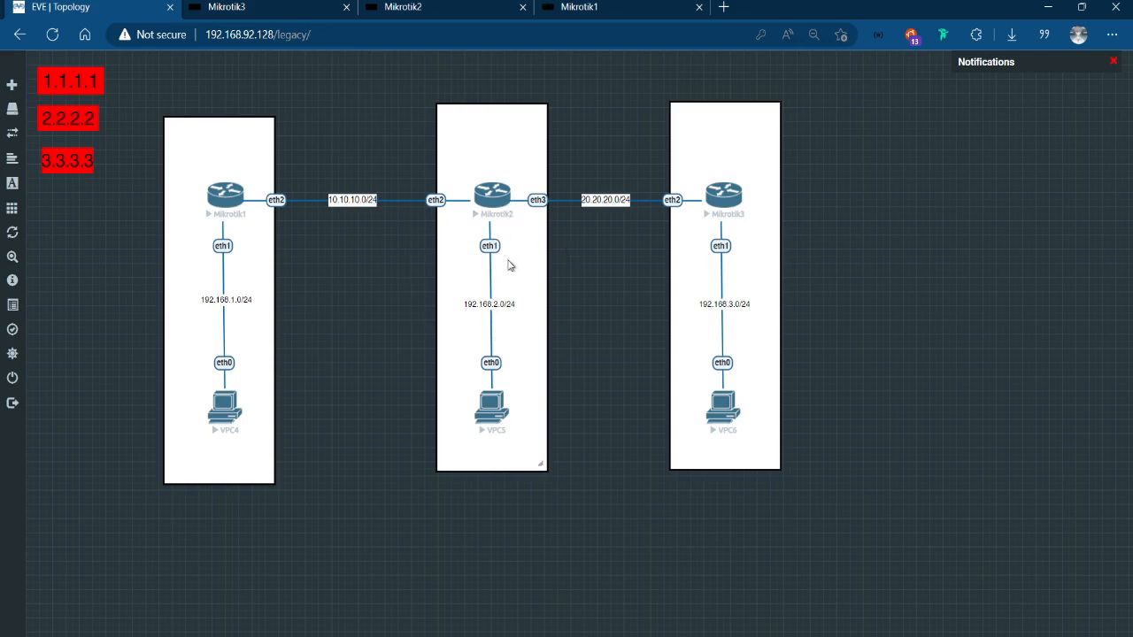
pyautogui.click(620, 7)
pyautogui.click(467, 8)
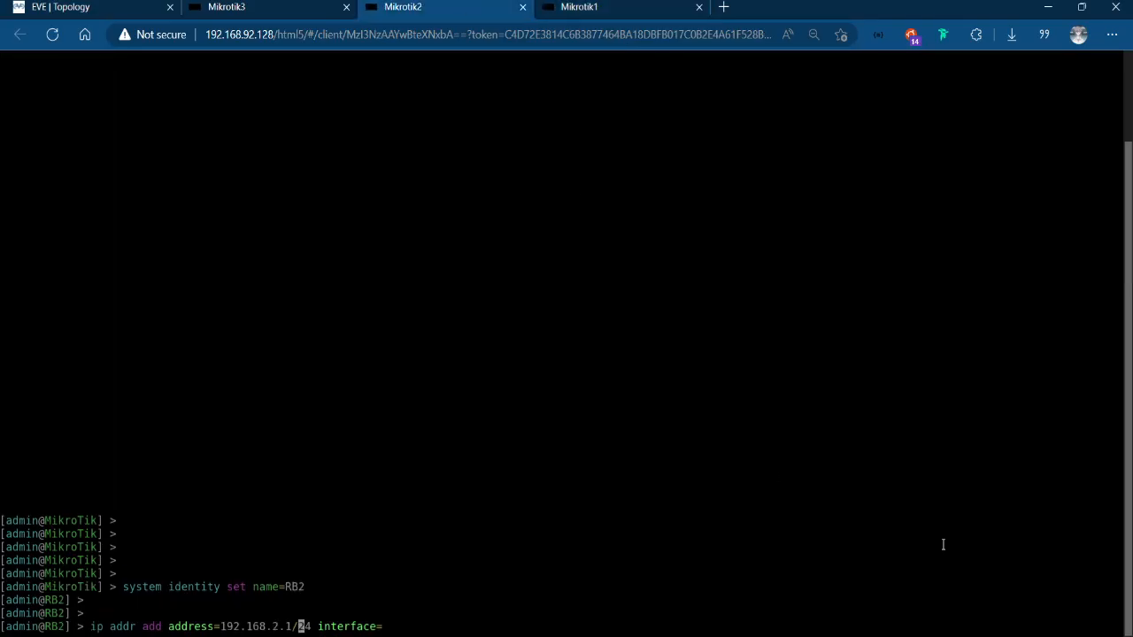
pyautogui.press('Right')
pyautogui.press('Right')
pyautogui.press('Right')
pyautogui.press('Right')
pyautogui.press('Right')
pyautogui.press('Right')
pyautogui.press('Right')
pyautogui.press('Right')
pyautogui.press('Right')
pyautogui.press('Right')
pyautogui.press('Right')
pyautogui.press('Right')
pyautogui.press('Right')
pyautogui.write('ether1')
pyautogui.press('Return')
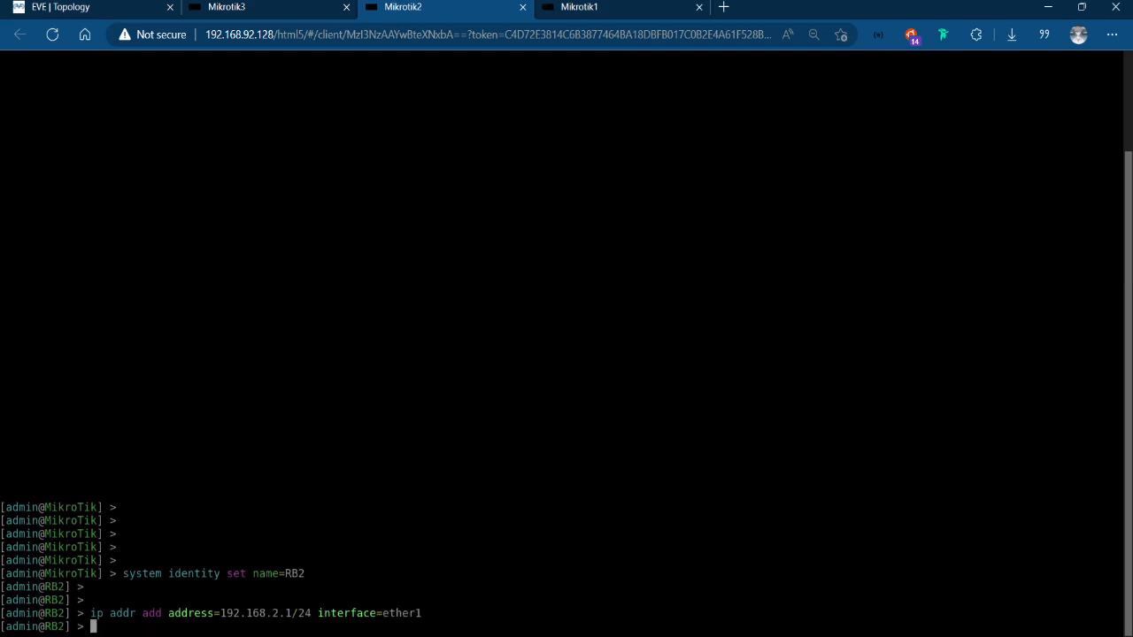
# Check the topology for the Mikrotik1–Mikrotik2 network and write an RB2 IP address add command for 10.10.10.2/24, leaving the interface value blank.
pyautogui.write('i')
pyautogui.click(70, 6)
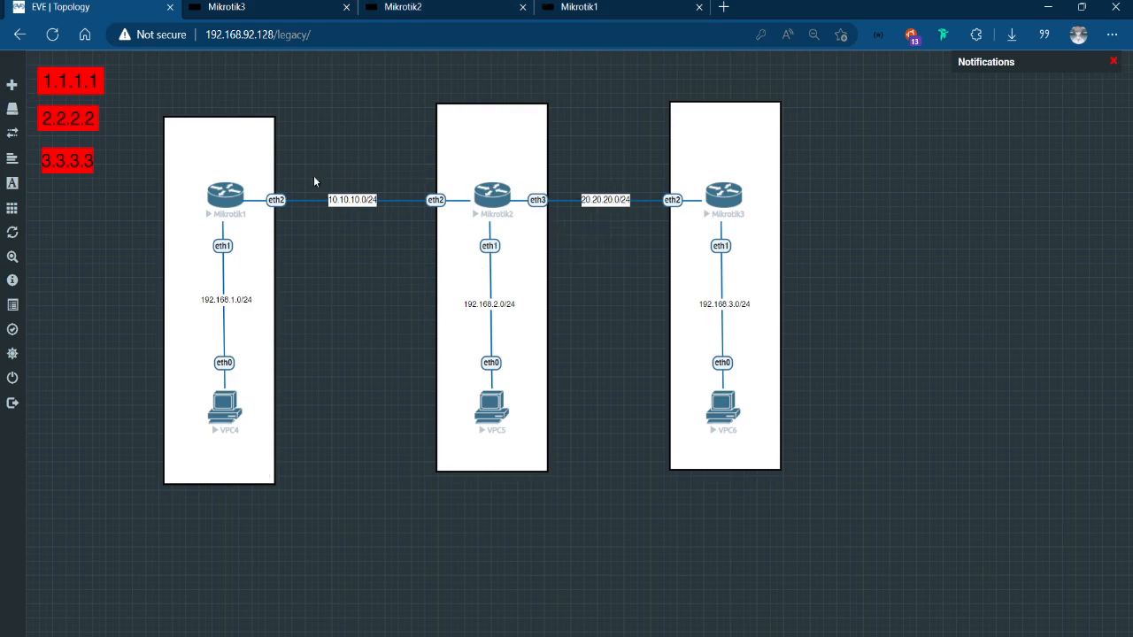
pyautogui.click(437, 4)
pyautogui.write('ip addr add ')
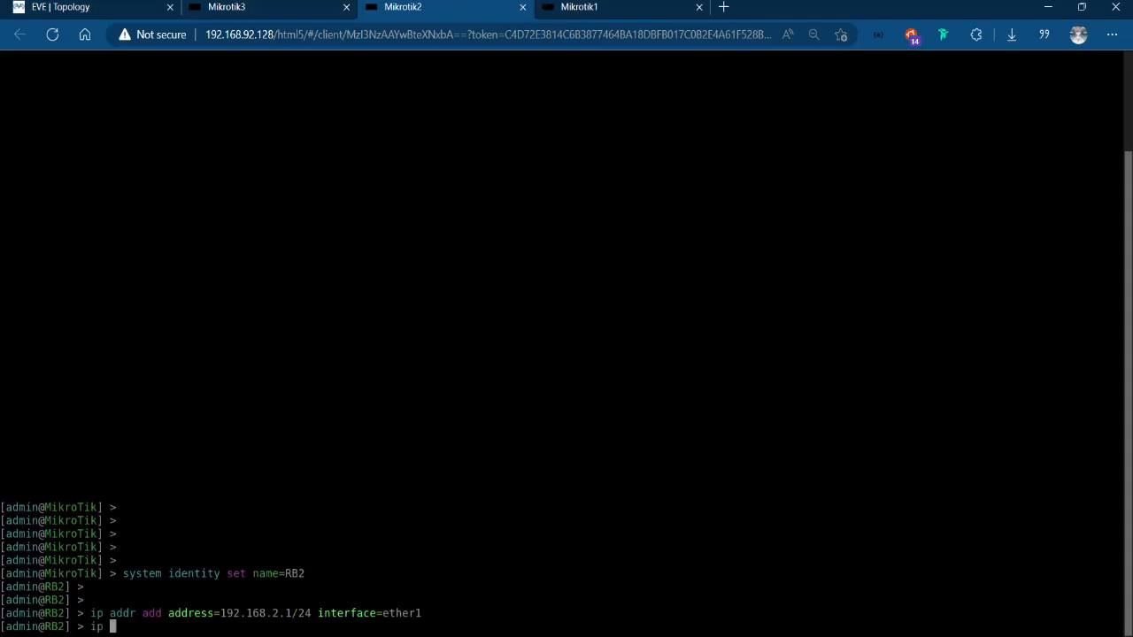
pyautogui.write('address=192')
pyautogui.press('BackSpace')
pyautogui.press('BackSpace')
pyautogui.press('BackSpace')
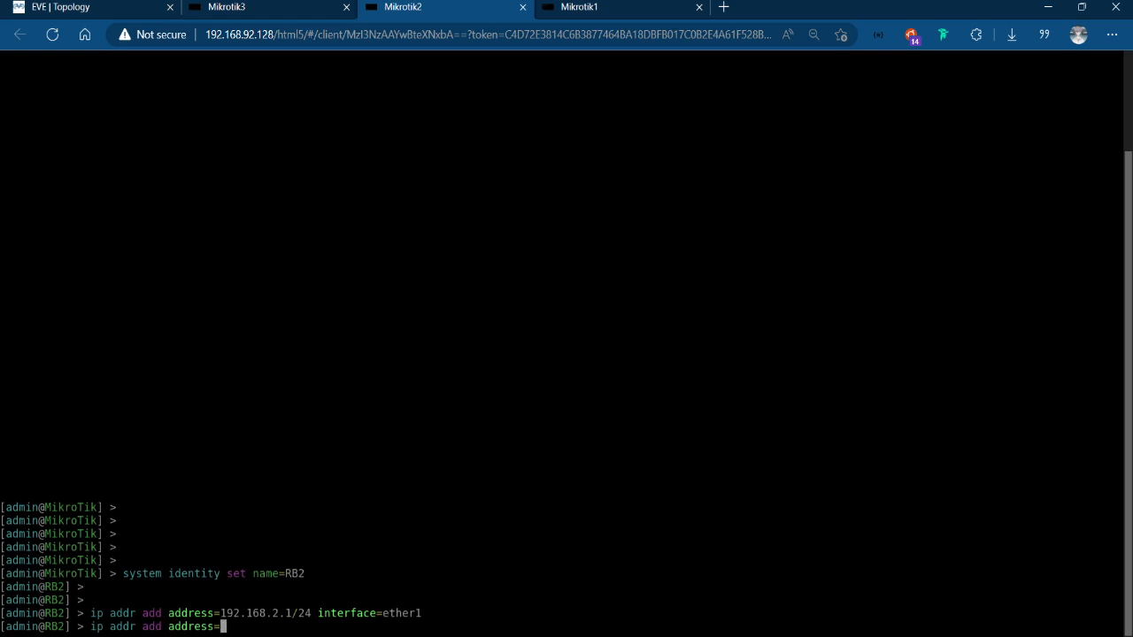
pyautogui.write('10.10.10.2/24 interface=')
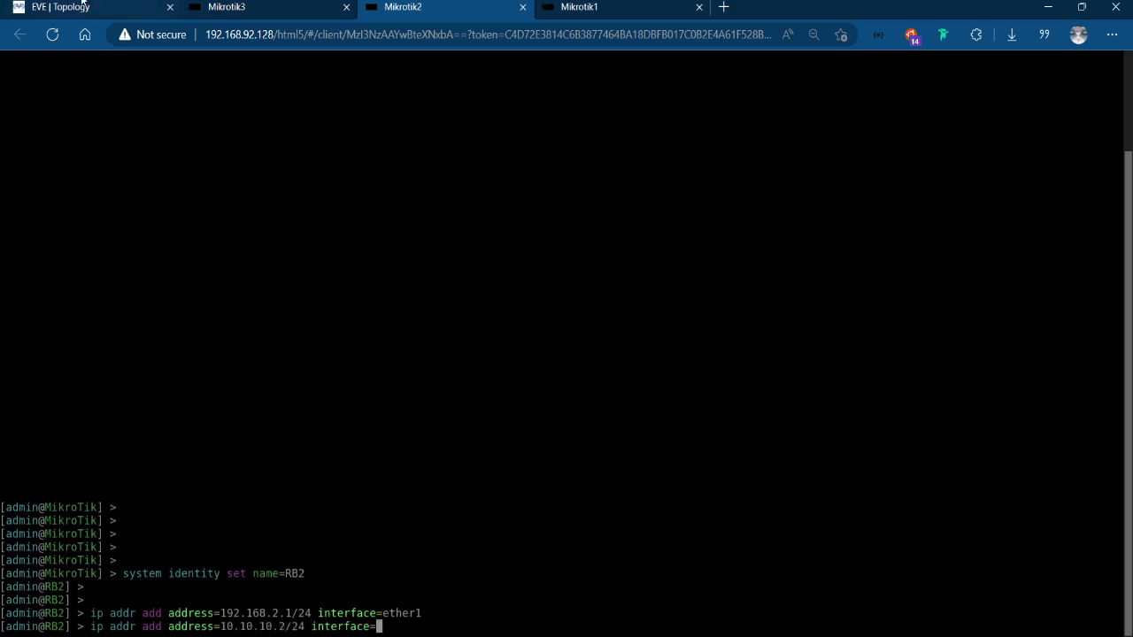
# Check the topology for RB2's port towards Mikrotik1, complete the pending address command with interface ether2 and run it.
pyautogui.click(83, 5)
pyautogui.click(478, 3)
pyautogui.write('ether2')
pyautogui.press('Return')
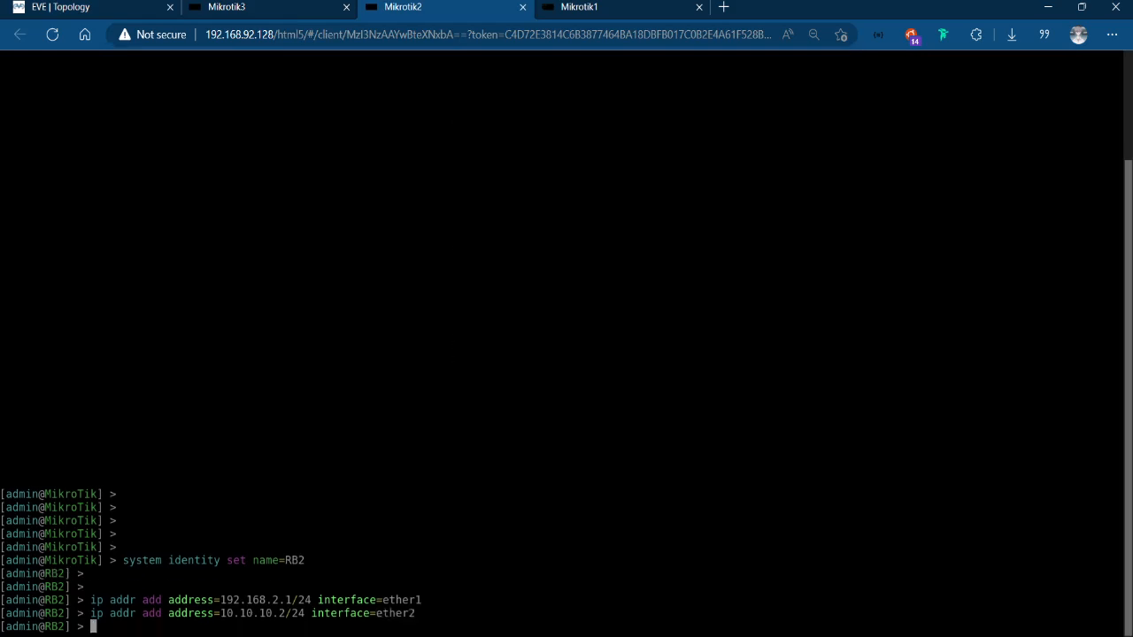
# Add the IP address 20.20.20.1/24 to interface ether3 on RB2, reusing the previous address command.
pyautogui.press('Up')
pyautogui.press('BackSpace')
pyautogui.press('BackSpace')
pyautogui.press('BackSpace')
pyautogui.press('BackSpace')
pyautogui.press('BackSpace')
pyautogui.press('BackSpace')
pyautogui.press('BackSpace')
pyautogui.press('BackSpace')
pyautogui.press('BackSpace')
pyautogui.press('BackSpace')
pyautogui.press('BackSpace')
pyautogui.press('BackSpace')
pyautogui.press('BackSpace')
pyautogui.press('BackSpace')
pyautogui.press('BackSpace')
pyautogui.press('BackSpace')
pyautogui.press('BackSpace')
pyautogui.press('BackSpace')
pyautogui.press('BackSpace')
pyautogui.press('BackSpace')
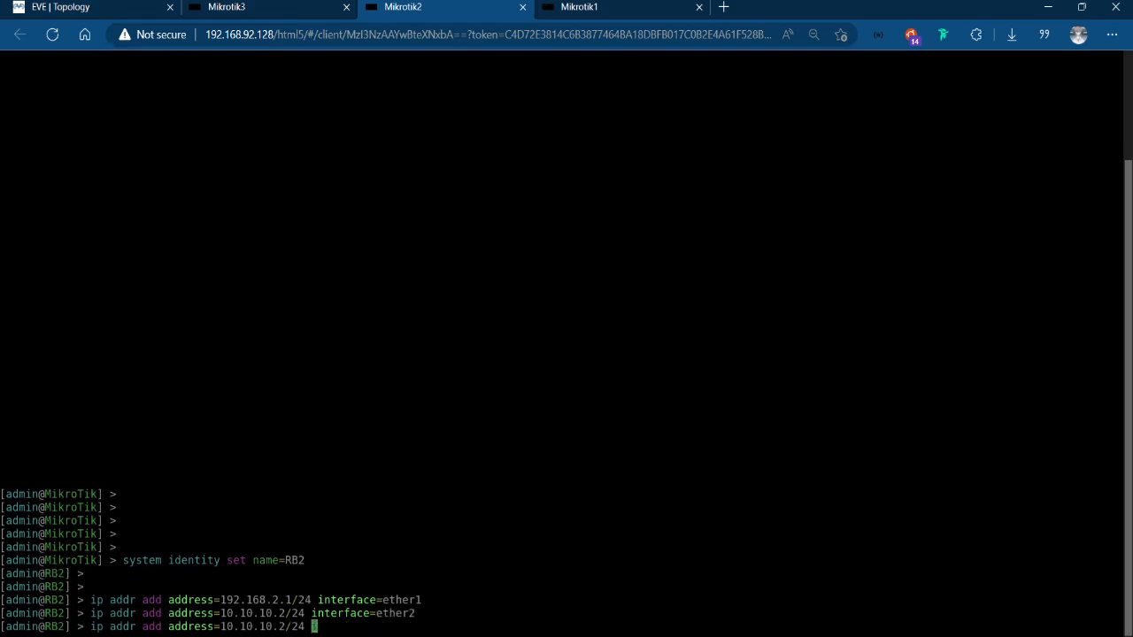
pyautogui.press('BackSpace')
pyautogui.press('BackSpace')
pyautogui.press('BackSpace')
pyautogui.press('BackSpace')
pyautogui.write('1')
pyautogui.press('BackSpace')
pyautogui.write('20.202')
pyautogui.press('BackSpace')
pyautogui.write('.20.1/24 interface=ether1 =')
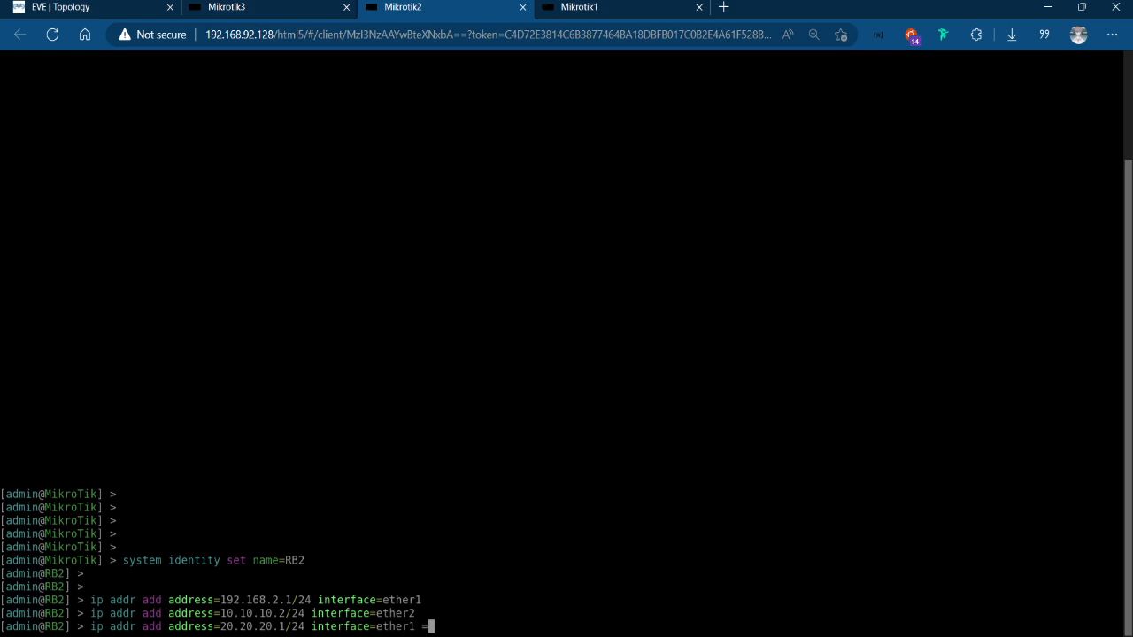
pyautogui.press('BackSpace')
pyautogui.press('BackSpace')
pyautogui.write('3')
pyautogui.press('Return')
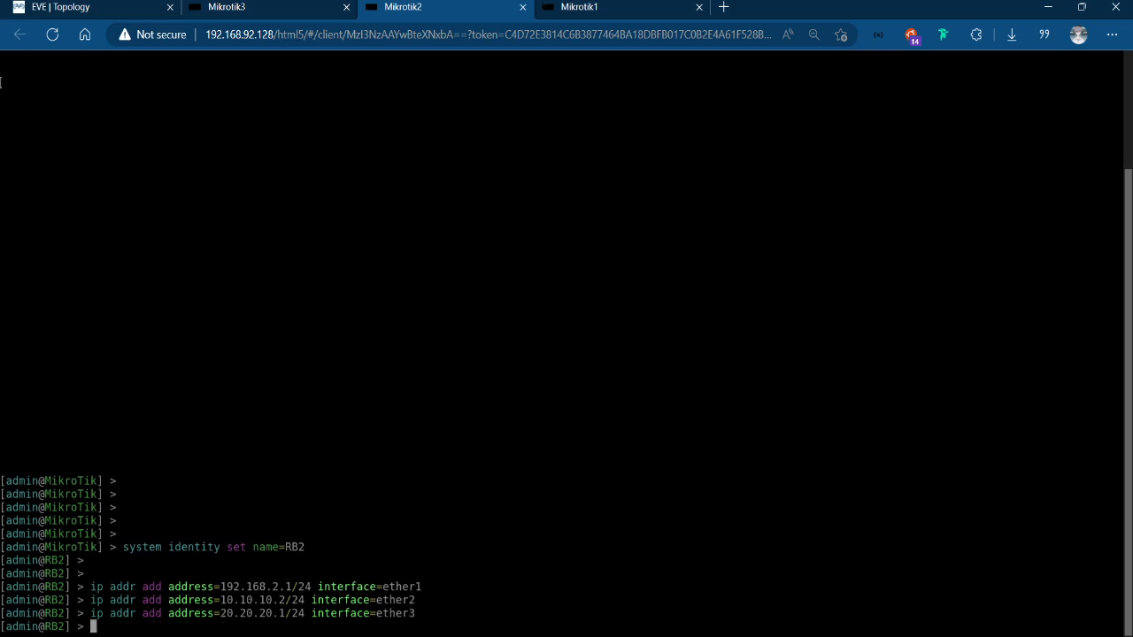
# Check the topology around Mikrotik3, log in to its console as admin and decline viewing the software license.
pyautogui.click(49, 6)
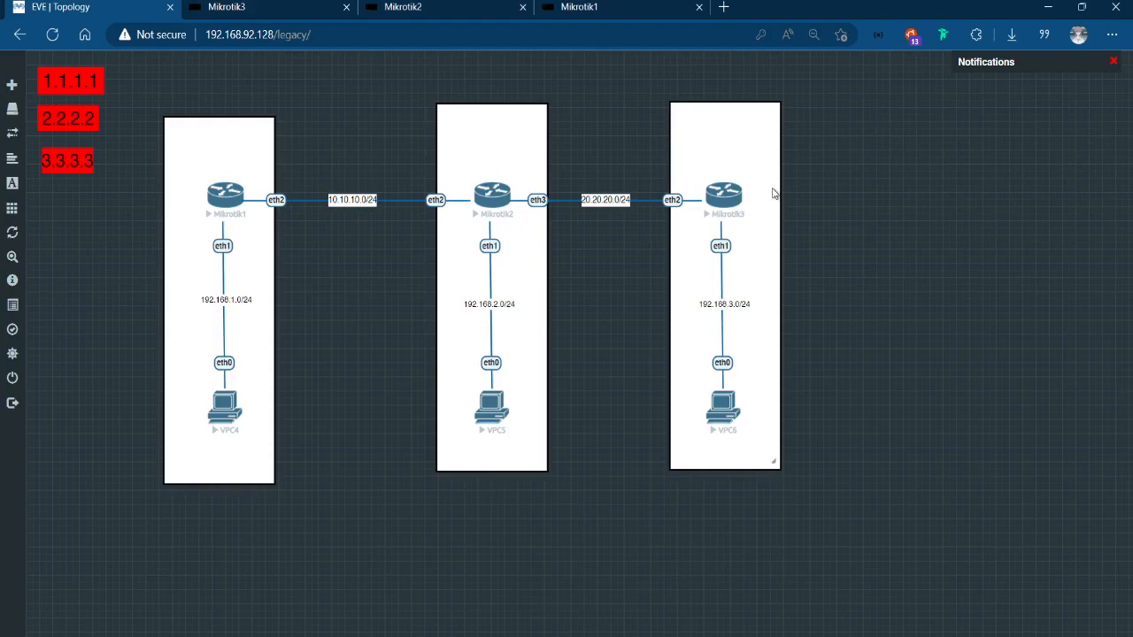
pyautogui.click(250, 6)
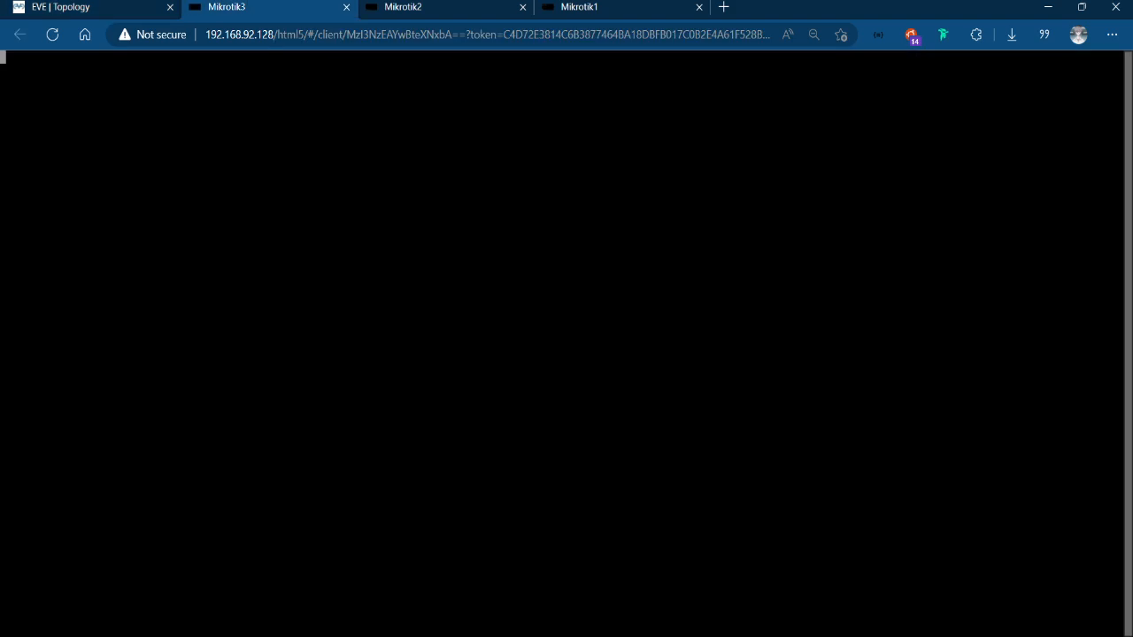
pyautogui.write('admin')
pyautogui.press('Return')
pyautogui.press('Return')
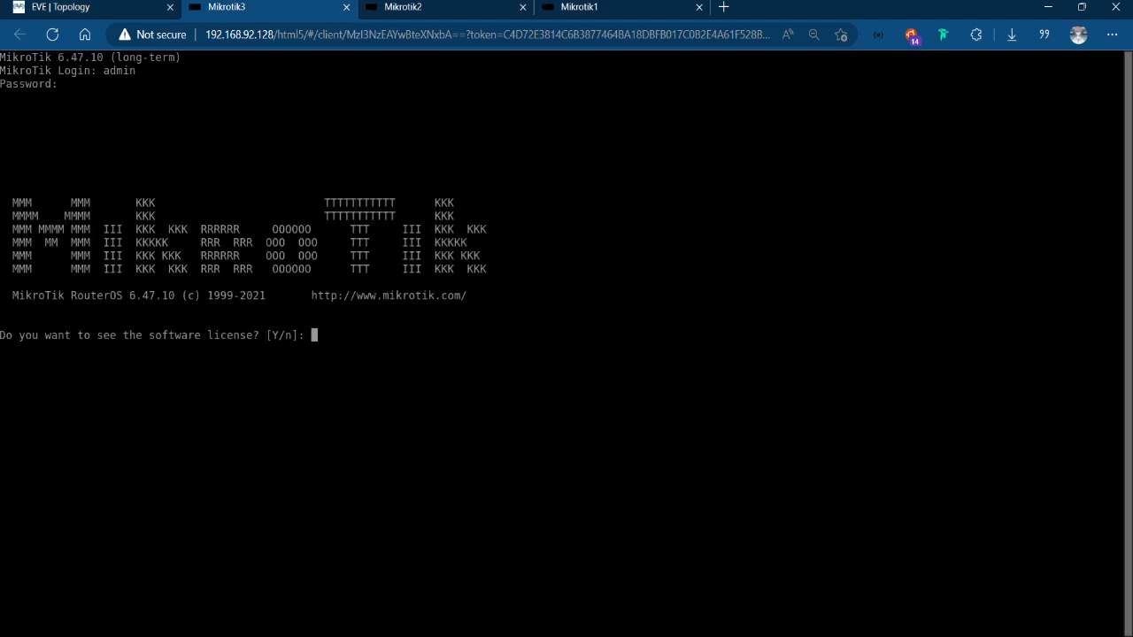
pyautogui.write('n@RB3] > k] > ')
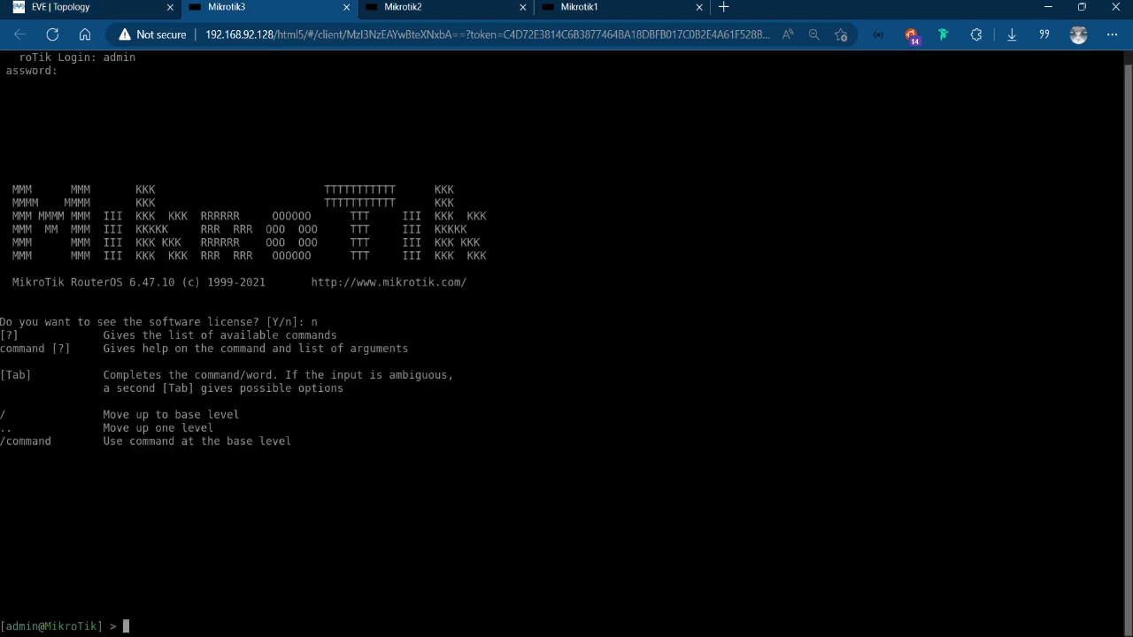
pyautogui.write('system identity se')
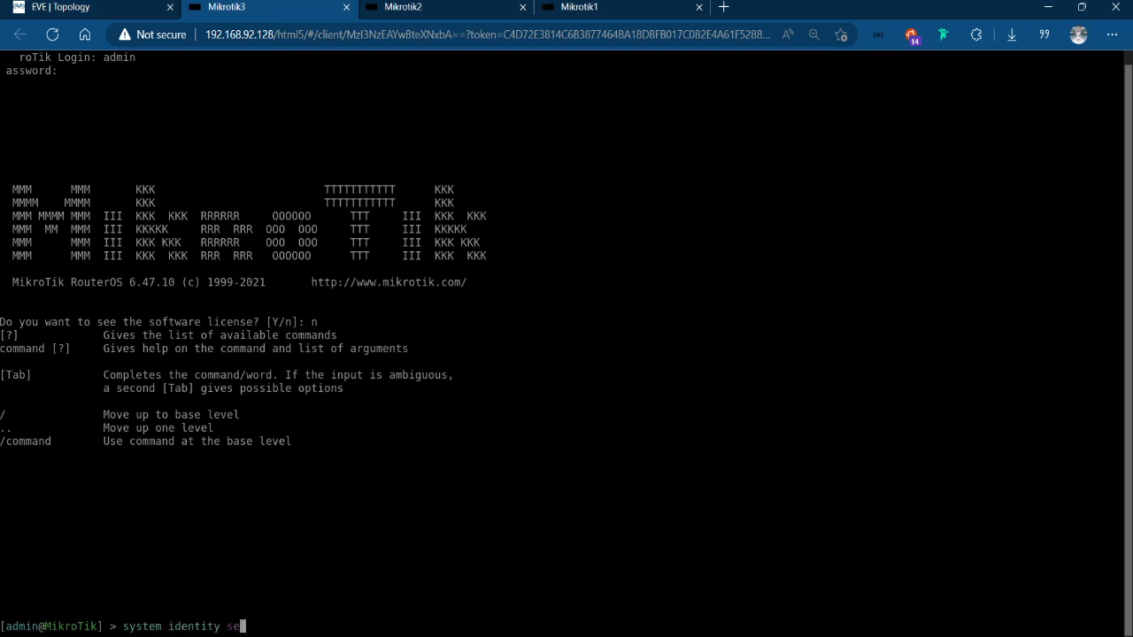
pyautogui.write('t name=RB3')
# Set the system identity of the Mikrotik3 router to RB3 and bring up a clean command prompt.
pyautogui.press('Return')
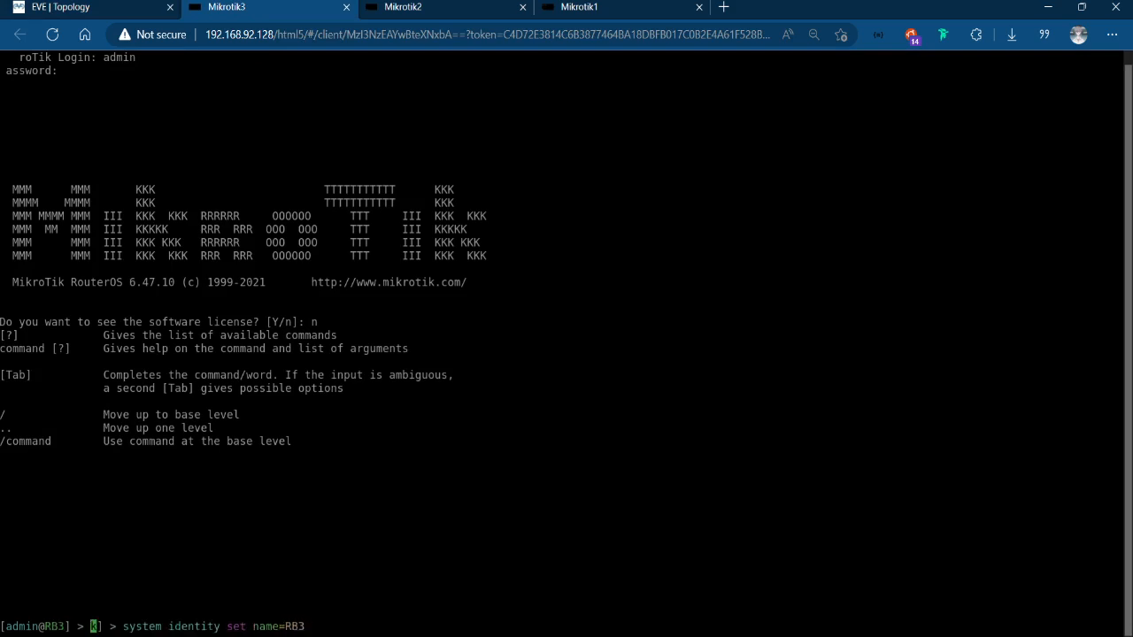
pyautogui.click(1081, 7)
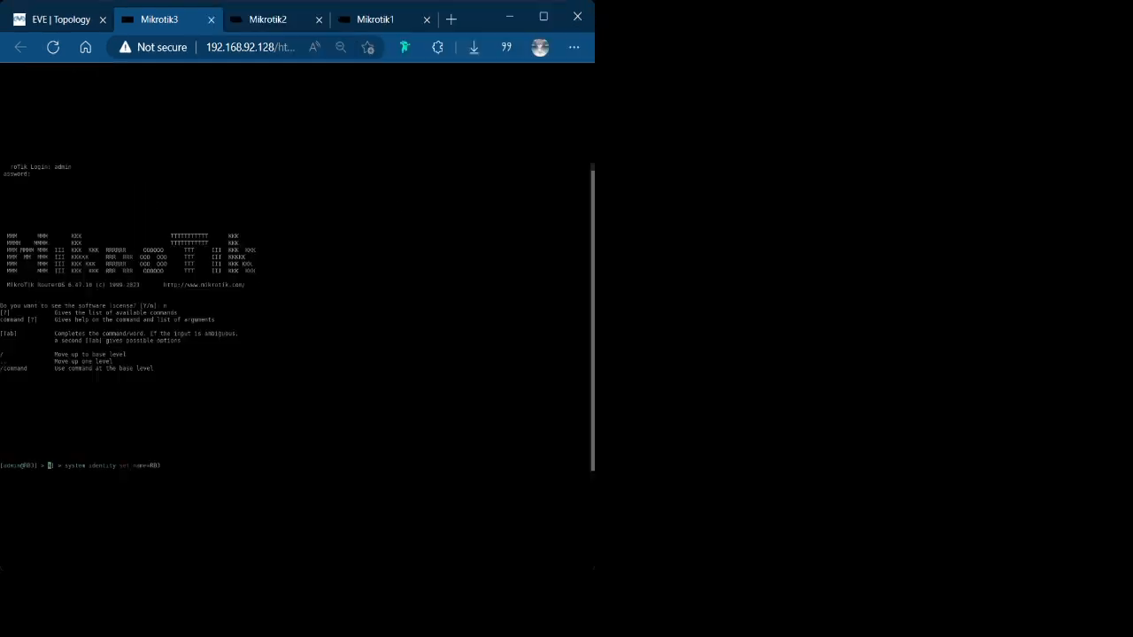
pyautogui.click(541, 16)
pyautogui.press('Return')
pyautogui.press('Return')
pyautogui.press('Return')
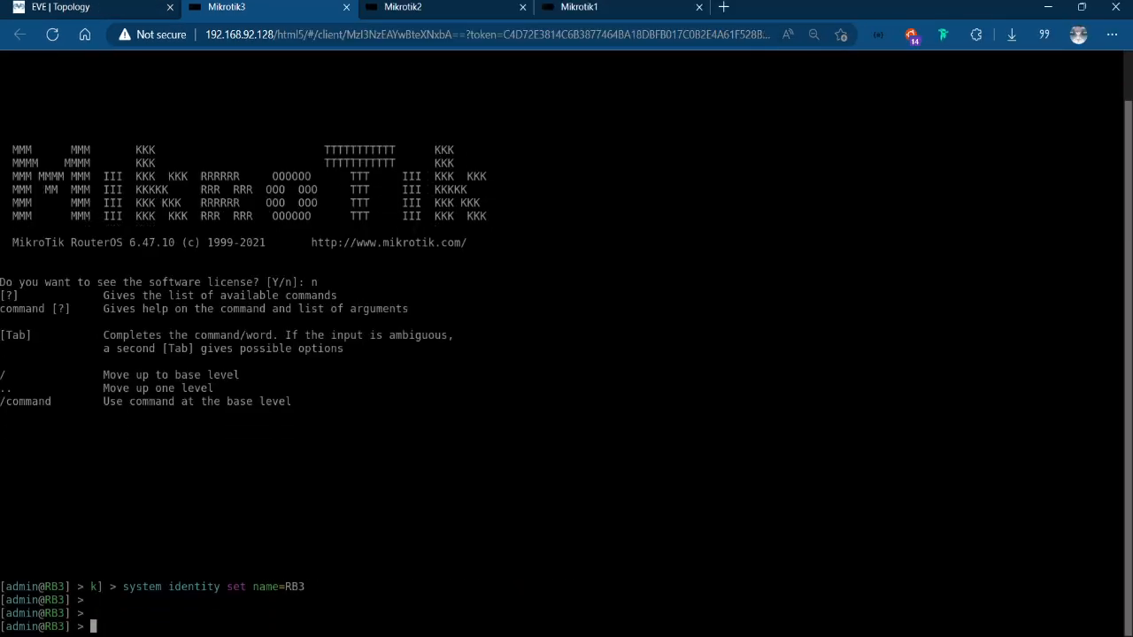
# Add the IP address 192.168.3.1/24 to interface ether1 on RB3.
pyautogui.write('ip addr add address=')
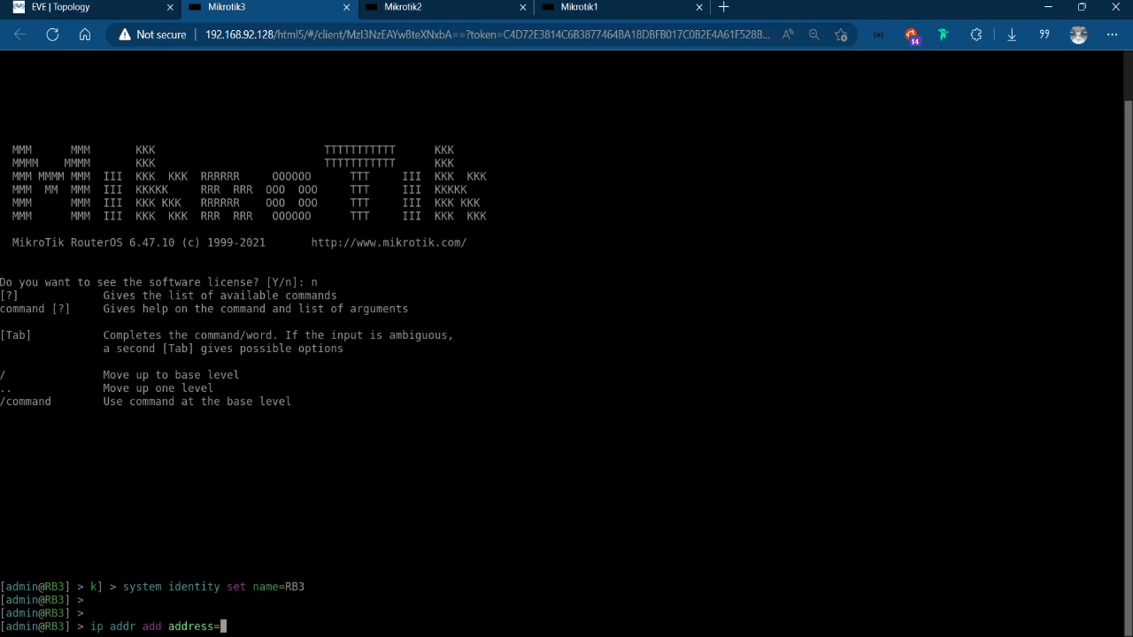
pyautogui.write('192.168.3.1/24 in')
pyautogui.press('Tab')
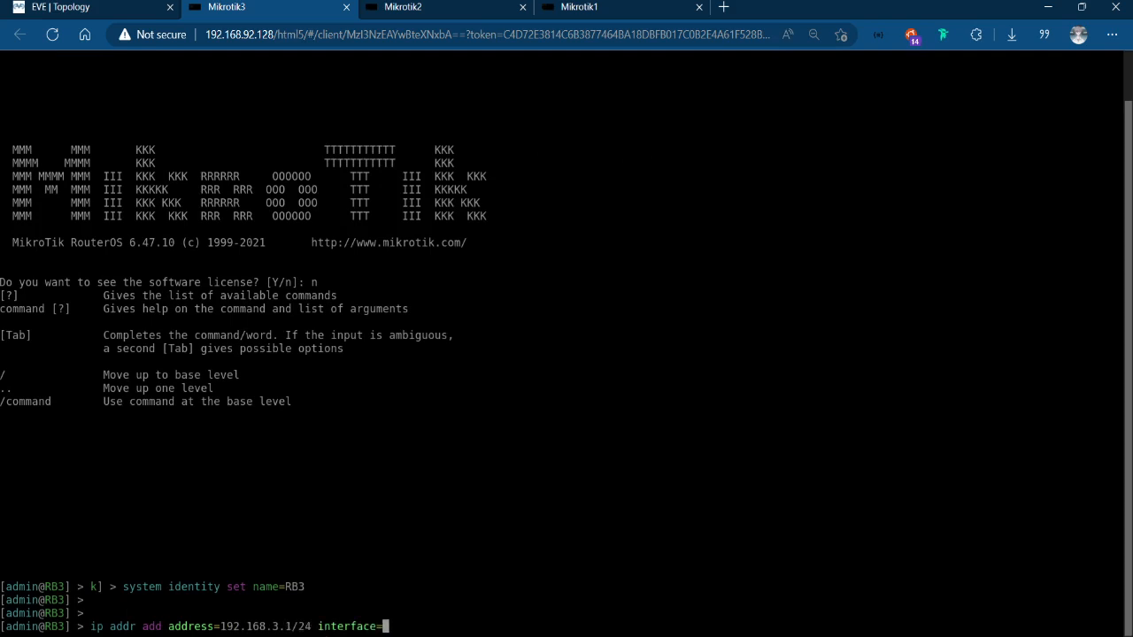
pyautogui.write('ether1')
pyautogui.press('Tab')
pyautogui.press('Tab')
pyautogui.press('Return')
# Add the IP address 20.20.20.2/24 to interface ether2 on RB3, reusing the previous address command.
pyautogui.press('Up')
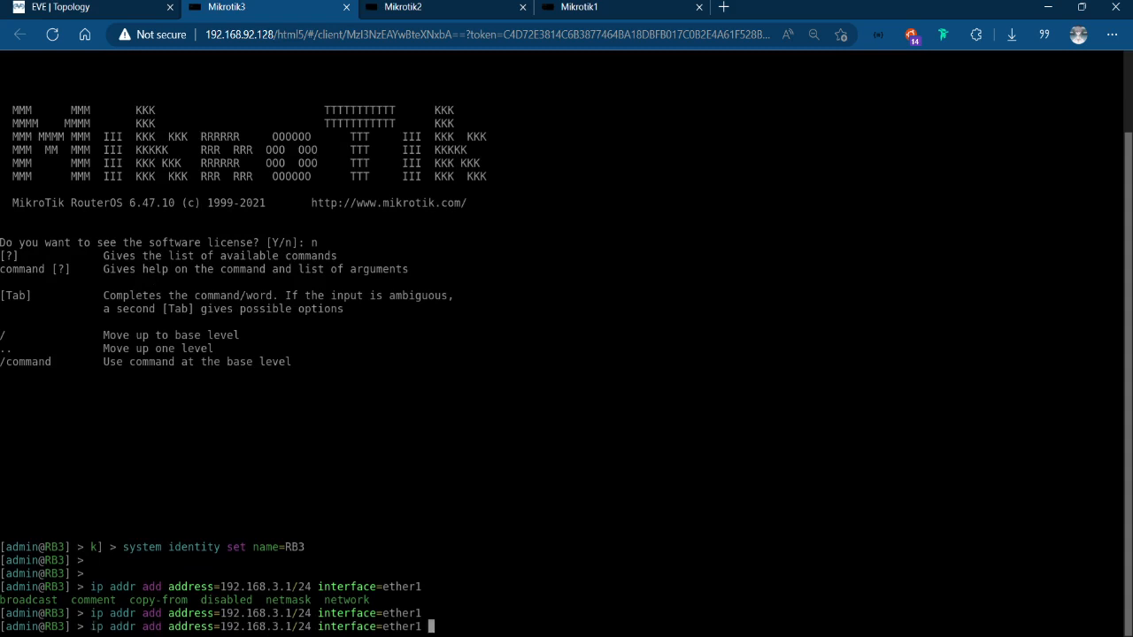
pyautogui.press('BackSpace')
pyautogui.press('BackSpace')
pyautogui.press('BackSpace')
pyautogui.press('BackSpace')
pyautogui.press('BackSpace')
pyautogui.press('BackSpace')
pyautogui.press('BackSpace')
pyautogui.press('BackSpace')
pyautogui.press('BackSpace')
pyautogui.press('BackSpace')
pyautogui.press('BackSpace')
pyautogui.press('BackSpace')
pyautogui.press('BackSpace')
pyautogui.press('BackSpace')
pyautogui.press('BackSpace')
pyautogui.press('BackSpace')
pyautogui.press('BackSpace')
pyautogui.press('BackSpace')
pyautogui.press('BackSpace')
pyautogui.press('BackSpace')
pyautogui.press('BackSpace')
pyautogui.press('BackSpace')
pyautogui.press('BackSpace')
pyautogui.press('BackSpace')
pyautogui.press('BackSpace')
pyautogui.press('BackSpace')
pyautogui.press('BackSpace')
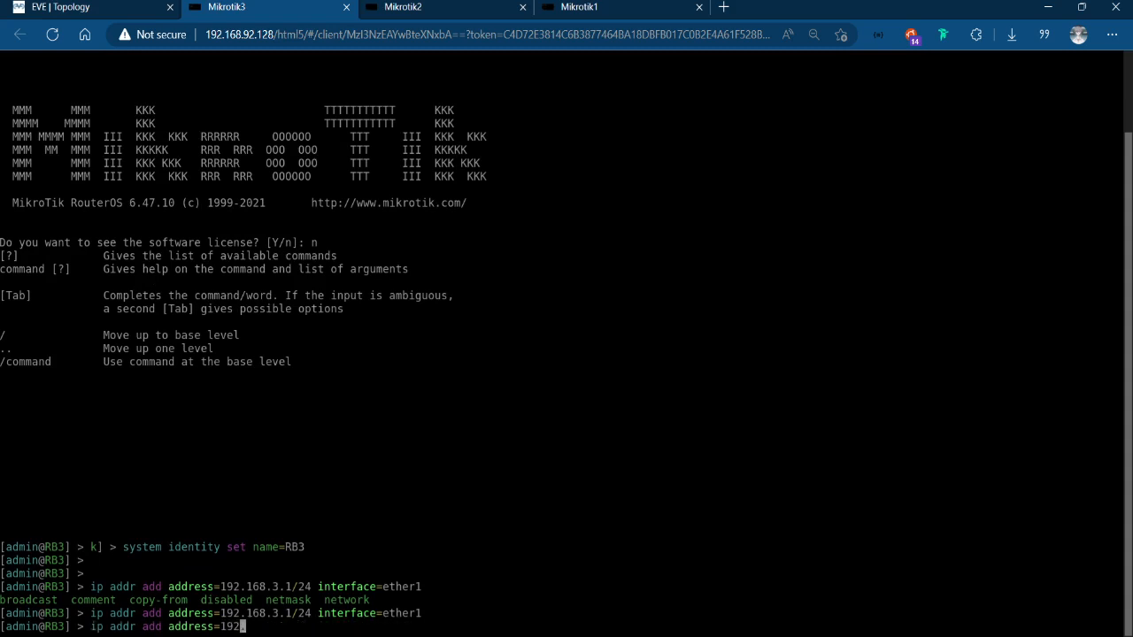
pyautogui.write('20.20.20.2/24 interface=ether2')
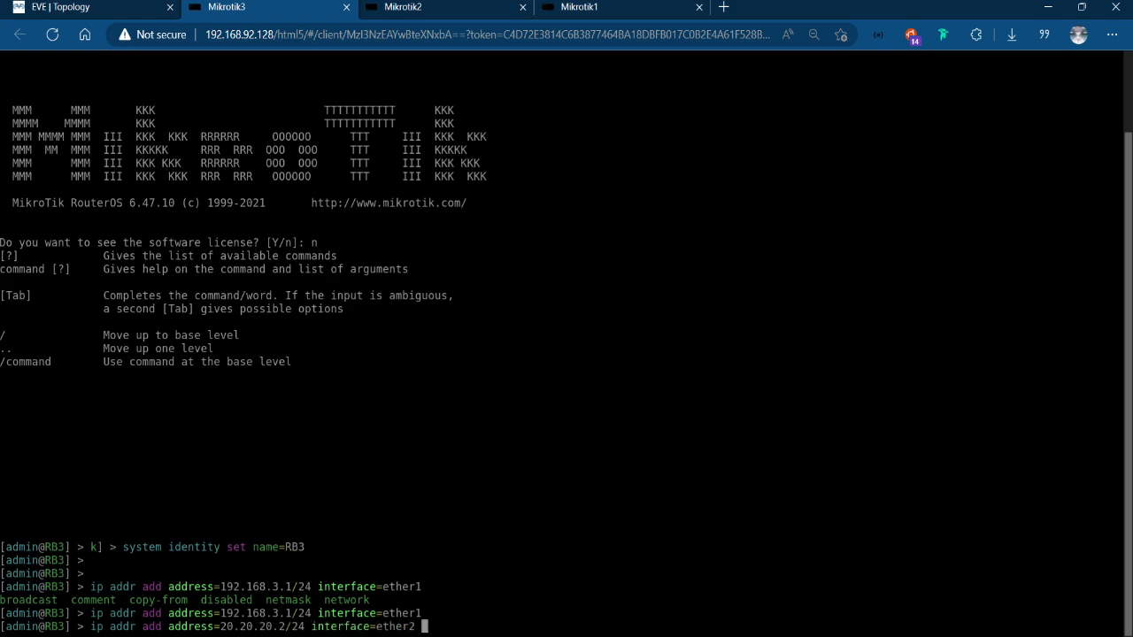
pyautogui.press('Return')
pyautogui.press('Return')
# Switch to the Mikrotik1 console and run the ip dhcp-server setup command on RB1.
pyautogui.click(664, 4)
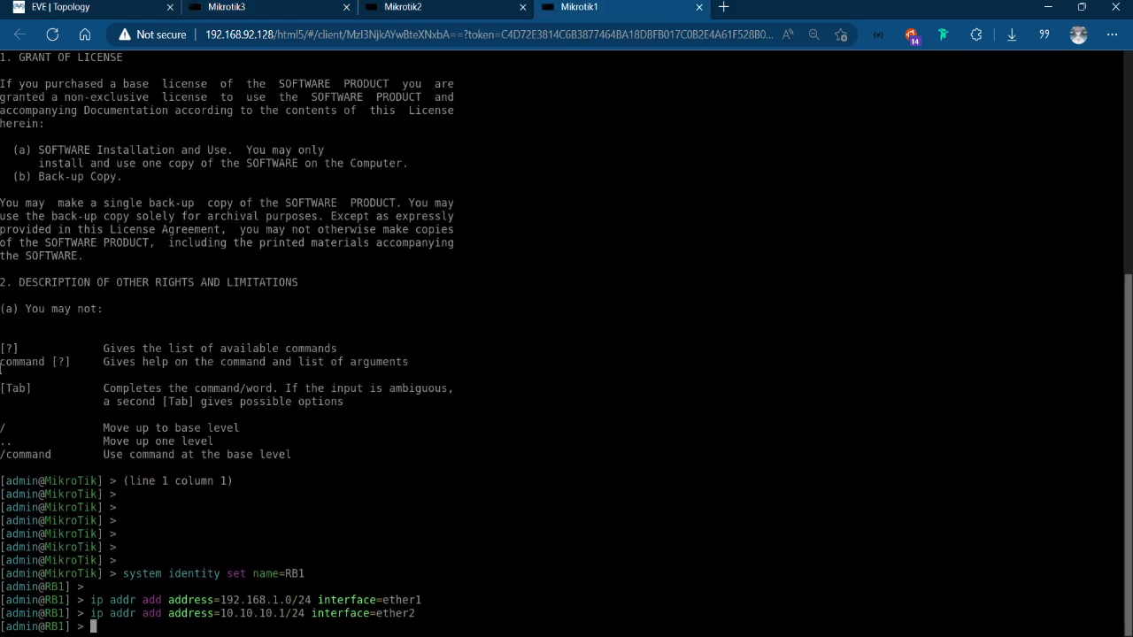
pyautogui.press('Return')
pyautogui.write('dhvp')
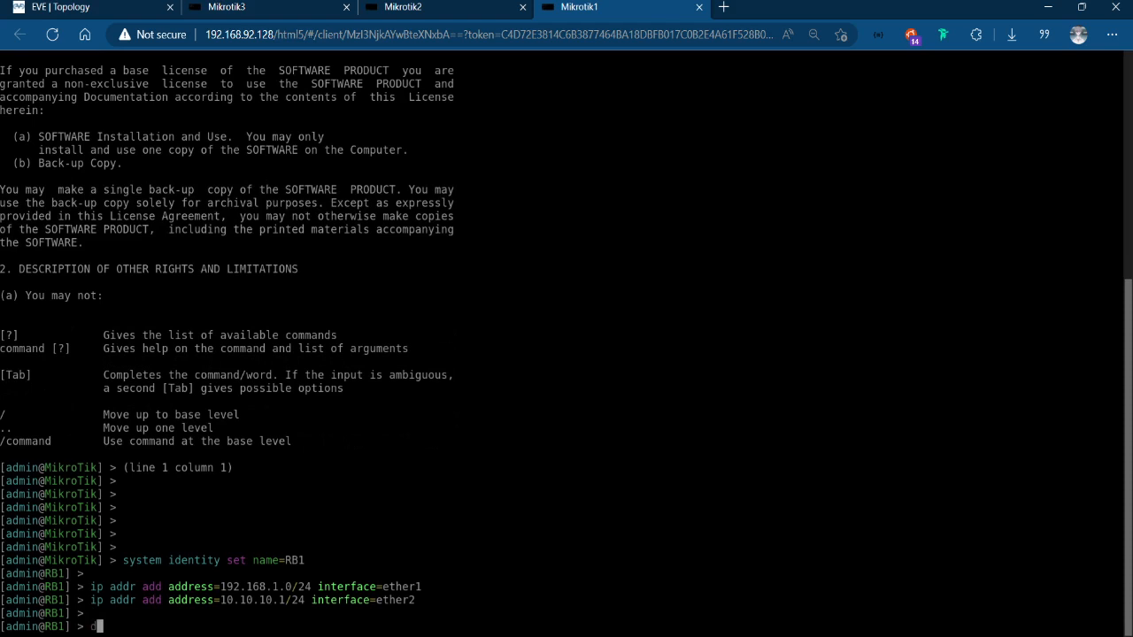
pyautogui.press('BackSpace')
pyautogui.press('BackSpace')
pyautogui.write('cp')
pyautogui.press('BackSpace')
pyautogui.press('BackSpace')
pyautogui.press('BackSpace')
pyautogui.press('BackSpace')
pyautogui.write('ip dhcp-s')
pyautogui.press('Tab')
pyautogui.write('se')
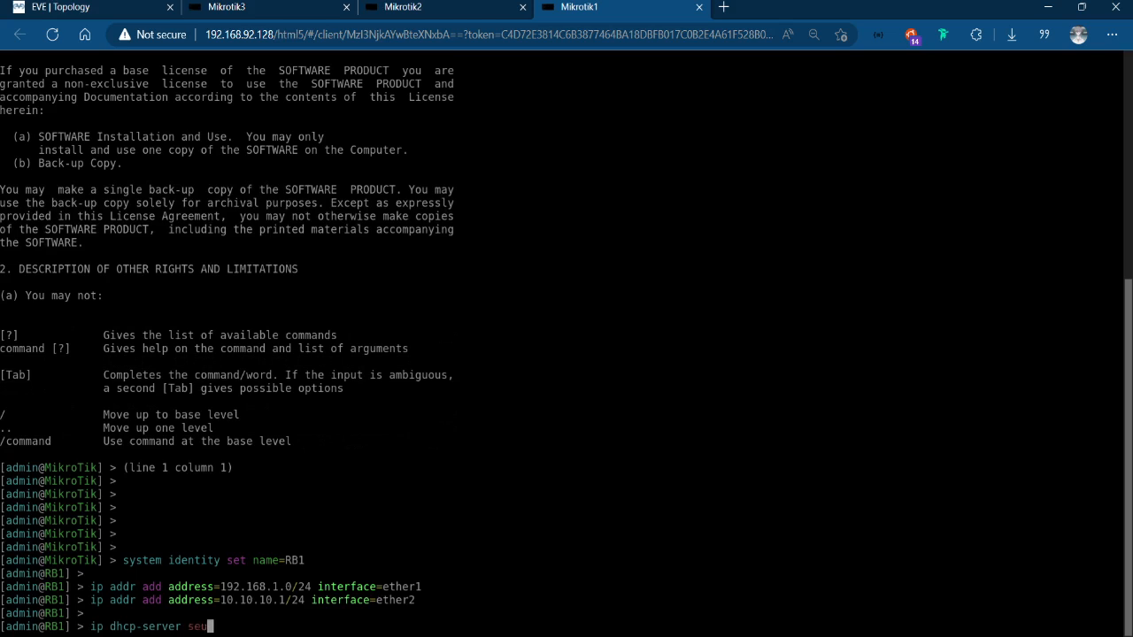
pyautogui.write('tup')
pyautogui.press('Return')
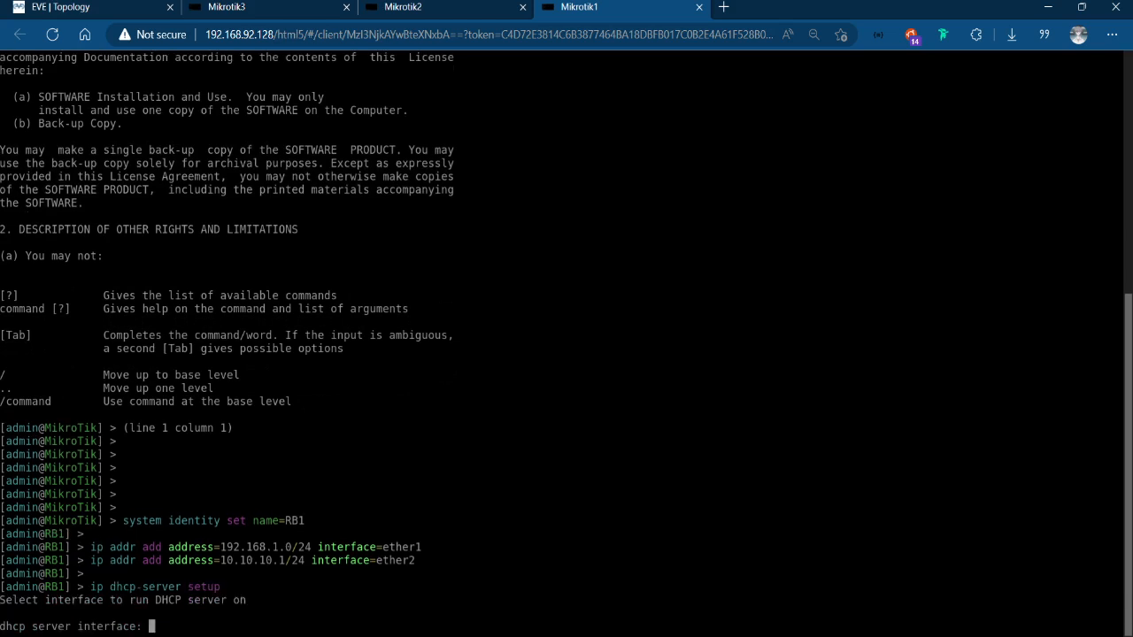
# Try to set up DHCP on ether1 with address space 192.168.1.0/24, gateway 192.168.1.0 and the default pool, then abort the setup.
pyautogui.write('ether1')
pyautogui.press('Return')
pyautogui.press('Return')
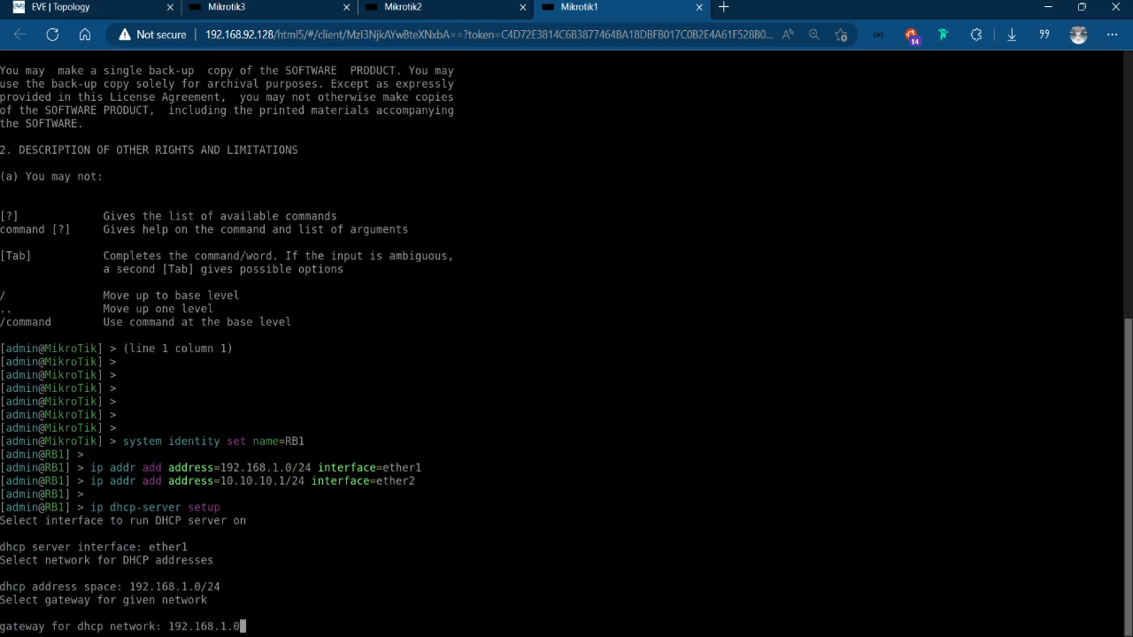
pyautogui.press('Return')
pyautogui.press('Return')
pyautogui.press('Return')
pyautogui.press('Return')
pyautogui.press('Return')
pyautogui.press('Return')
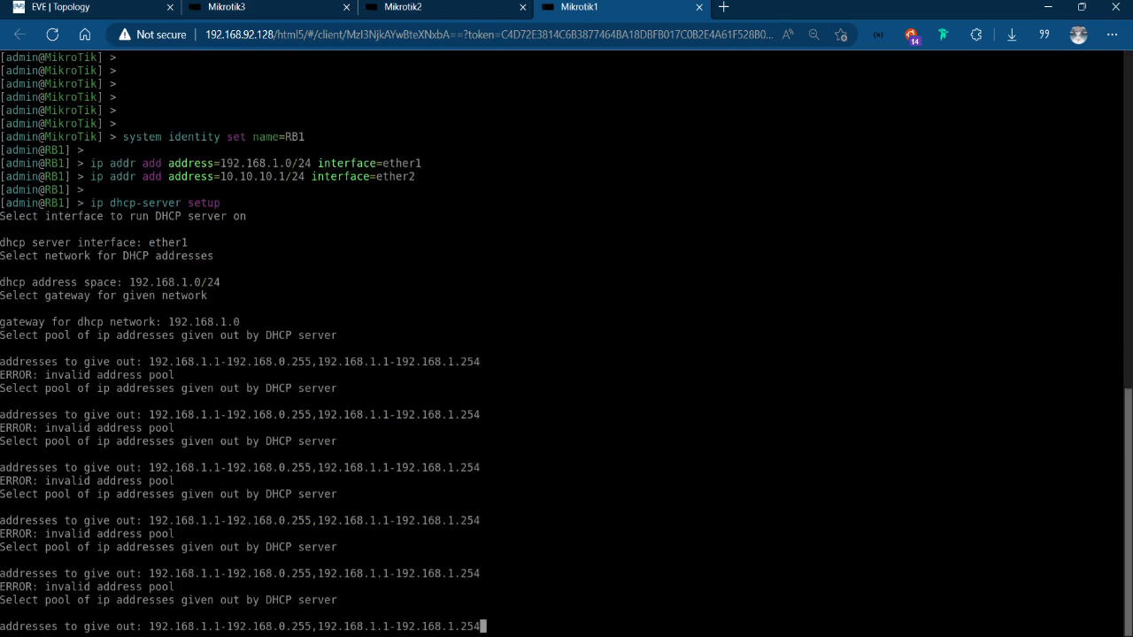
pyautogui.hotkey('ctrl', 'c')
# Print the list of IP addresses configured on RB1.
pyautogui.press('Up')
pyautogui.press('Up')
pyautogui.press('Up')
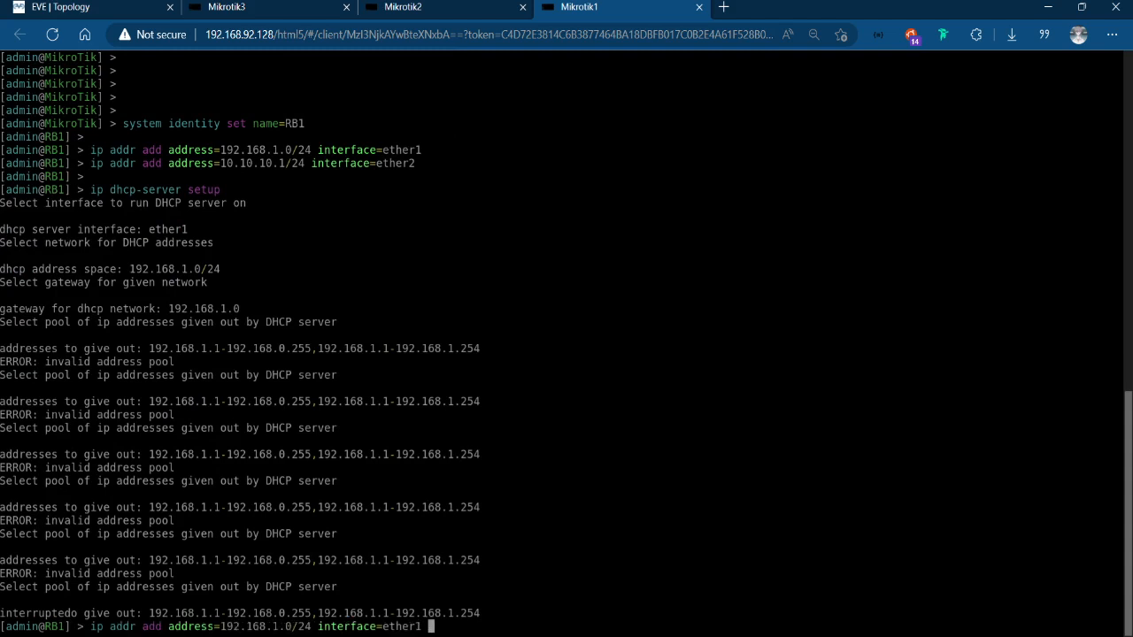
pyautogui.press('Left')
pyautogui.press('Left')
pyautogui.press('Left')
pyautogui.press('Left')
pyautogui.press('Left')
pyautogui.press('Left')
pyautogui.press('Left')
pyautogui.press('Left')
pyautogui.press('Left')
pyautogui.press('Left')
pyautogui.press('Right')
pyautogui.press('Right')
pyautogui.press('Right')
pyautogui.press('Right')
pyautogui.press('Right')
pyautogui.press('Right')
pyautogui.press('Right')
pyautogui.press('Right')
pyautogui.press('BackSpace')
pyautogui.press('BackSpace')
pyautogui.press('BackSpace')
pyautogui.press('BackSpace')
pyautogui.press('BackSpace')
pyautogui.press('BackSpace')
pyautogui.press('BackSpace')
pyautogui.press('BackSpace')
pyautogui.press('BackSpace')
pyautogui.press('BackSpace')
pyautogui.press('BackSpace')
pyautogui.press('BackSpace')
pyautogui.press('BackSpace')
pyautogui.press('BackSpace')
pyautogui.press('BackSpace')
pyautogui.press('BackSpace')
pyautogui.press('BackSpace')
pyautogui.press('BackSpace')
pyautogui.press('BackSpace')
pyautogui.press('BackSpace')
pyautogui.press('BackSpace')
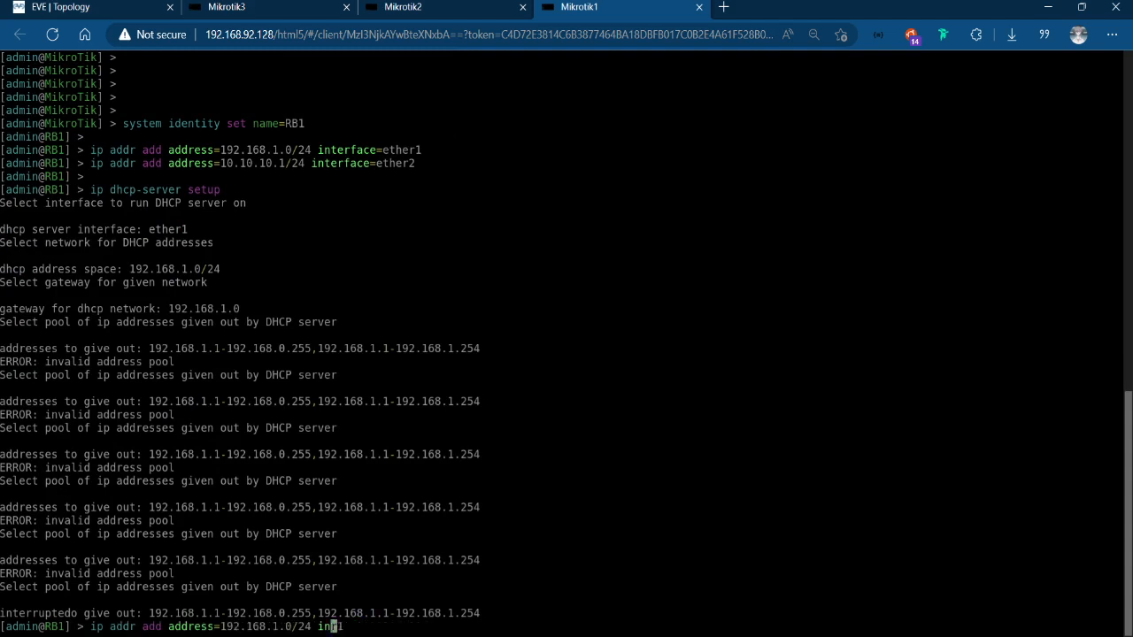
pyautogui.press('BackSpace')
pyautogui.press('BackSpace')
pyautogui.press('BackSpace')
pyautogui.press('BackSpace')
pyautogui.press('BackSpace')
pyautogui.press('BackSpace')
pyautogui.press('BackSpace')
pyautogui.press('BackSpace')
pyautogui.press('BackSpace')
pyautogui.press('BackSpace')
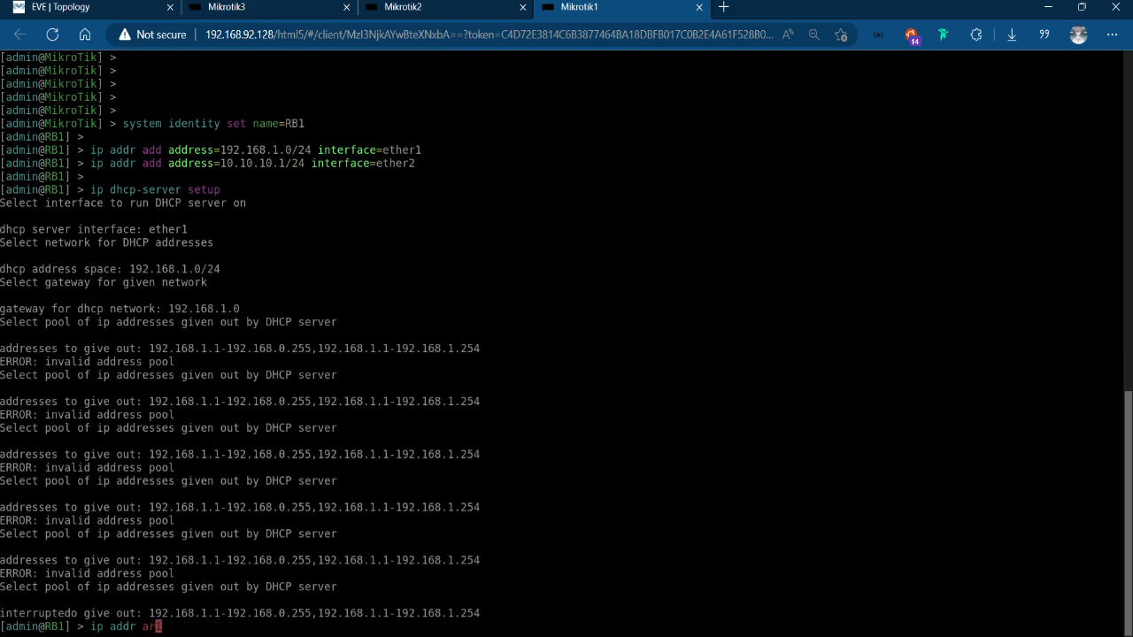
pyautogui.press('BackSpace')
pyautogui.press('Delete')
pyautogui.write('pr')
pyautogui.press('Return')
# Edit the address value of RB1's IP address entry number 0 to 192.168.1.1/24 and save it.
pyautogui.press('Up')
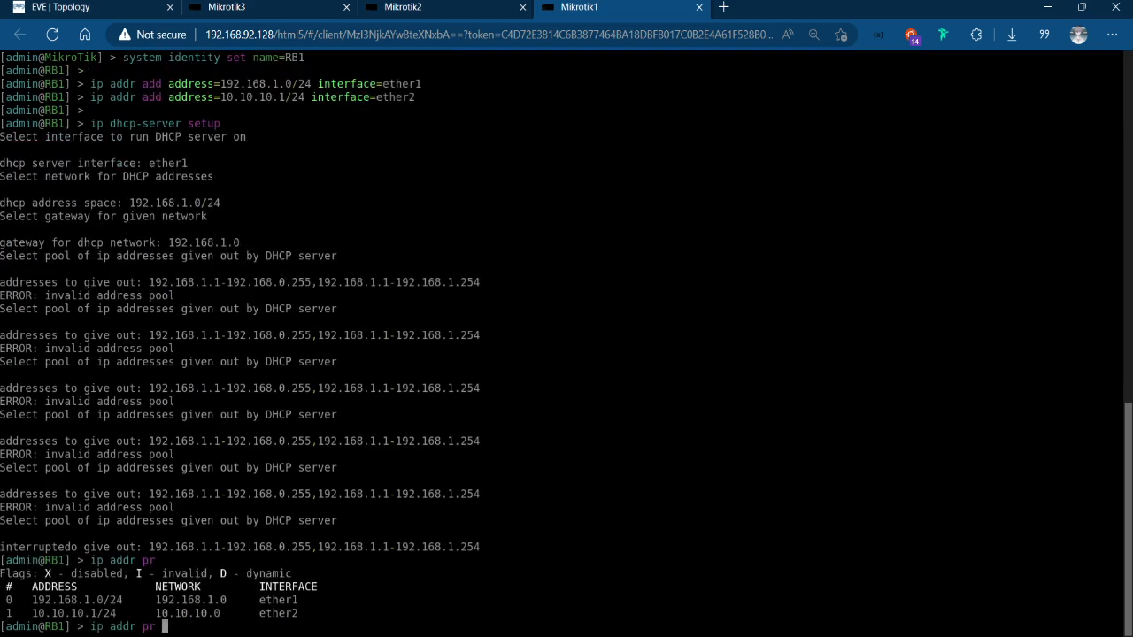
pyautogui.press('BackSpace')
pyautogui.press('BackSpace')
pyautogui.write('edit nu')
pyautogui.press('Tab')
pyautogui.write('0 valu')
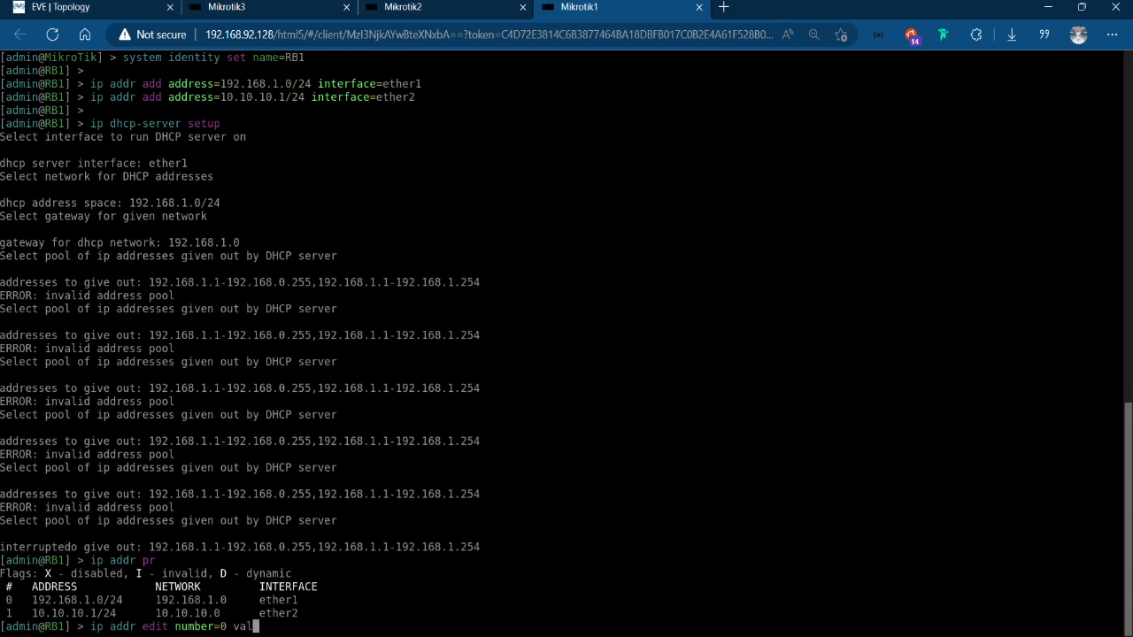
pyautogui.press('Tab')
pyautogui.write('address')
pyautogui.press('Return')
pyautogui.press('Right')
pyautogui.press('Right')
pyautogui.press('Right')
pyautogui.press('Right')
pyautogui.press('Right')
pyautogui.press('Right')
pyautogui.press('Right')
pyautogui.press('Right')
pyautogui.press('Right')
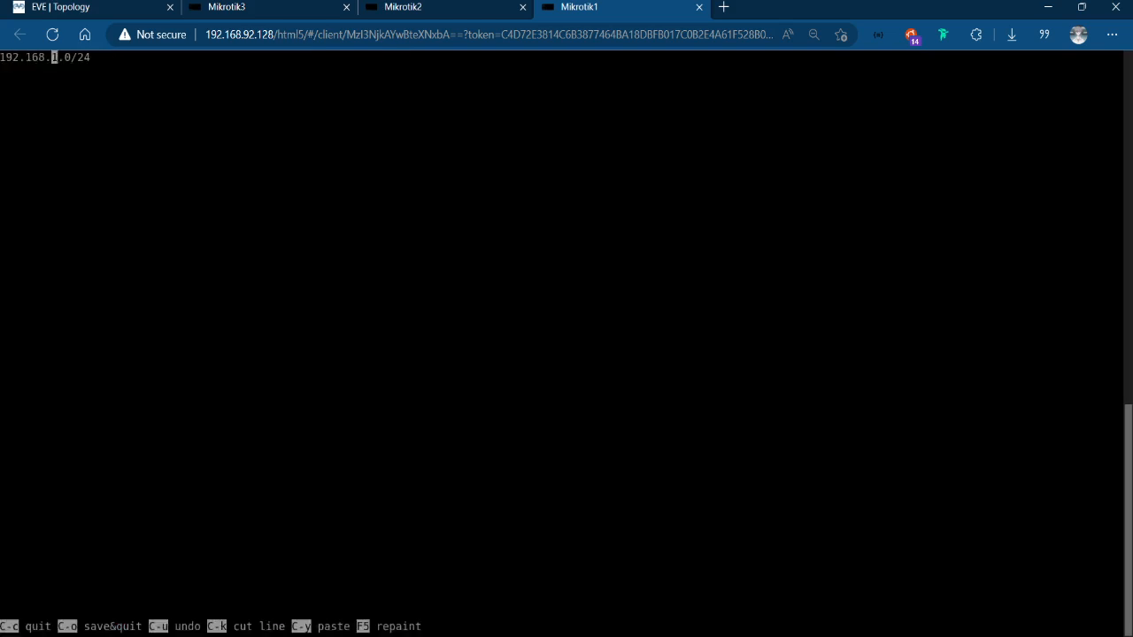
pyautogui.press('Delete')
pyautogui.write('1')
pyautogui.hotkey('ctrl', 'o')
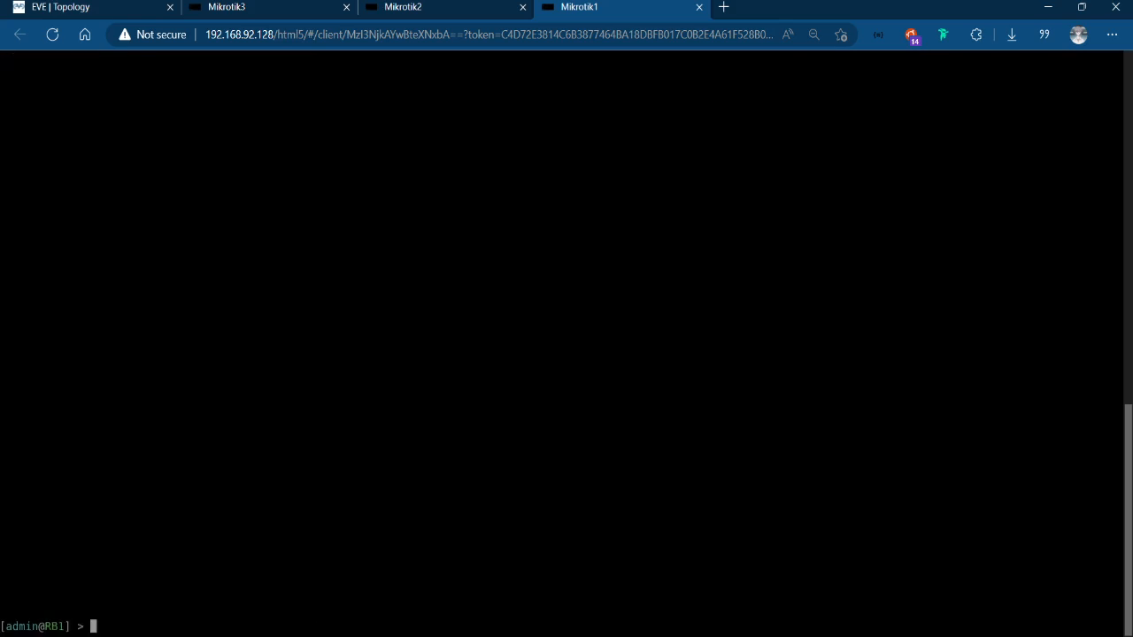
# Set up a DHCP server on RB1's ether1 with network 192.168.1.0/24, gateway 192.168.1.1, pool 192.168.1.2-192.168.1.254 and lease time 10m.
pyautogui.press('Up')
pyautogui.press('Up')
pyautogui.press('Return')
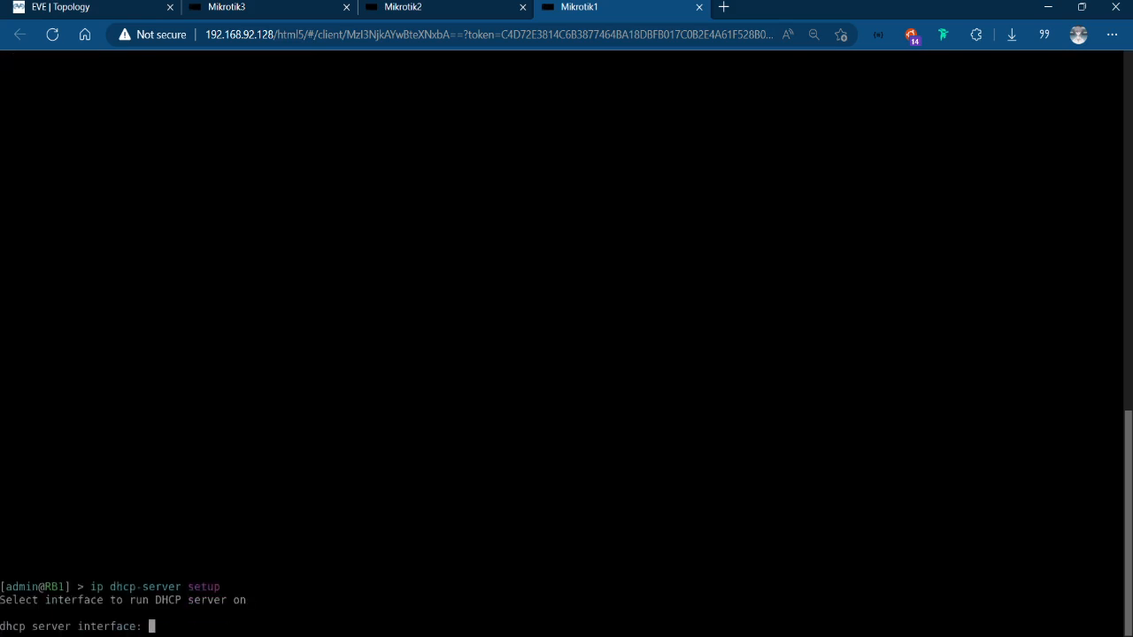
pyautogui.write('ether1')
pyautogui.press('Return')
pyautogui.press('Return')
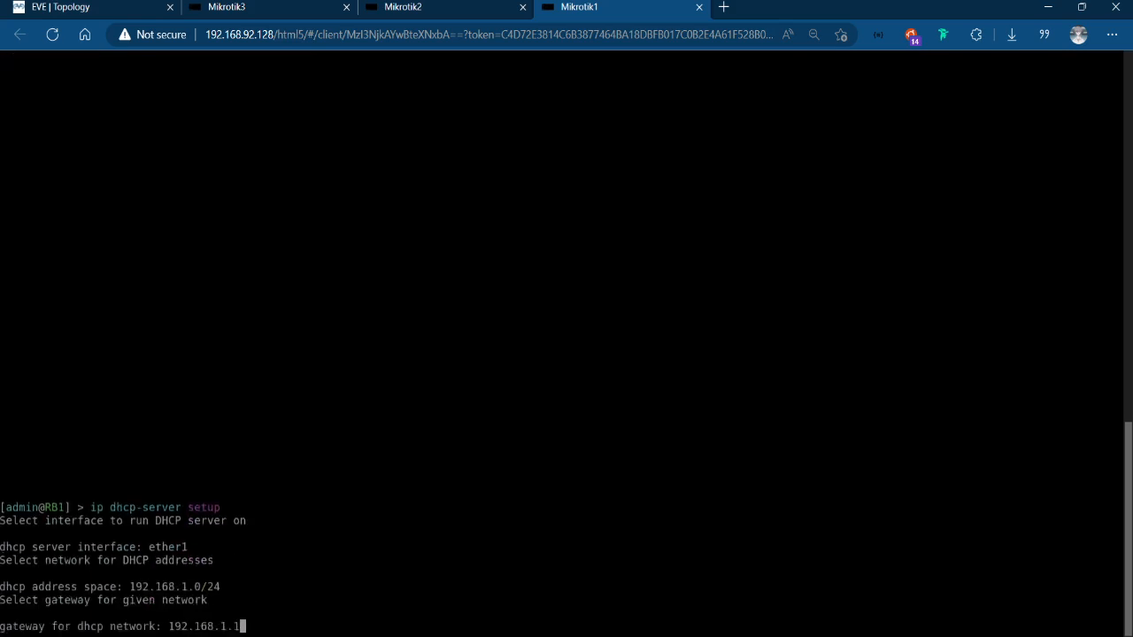
pyautogui.press('Return')
pyautogui.press('Return')
pyautogui.press('Return')
pyautogui.press('Return')
pyautogui.press('Return')
pyautogui.press('Return')
pyautogui.press('Return')
pyautogui.press('Return')
pyautogui.press('Return')
pyautogui.press('Return')
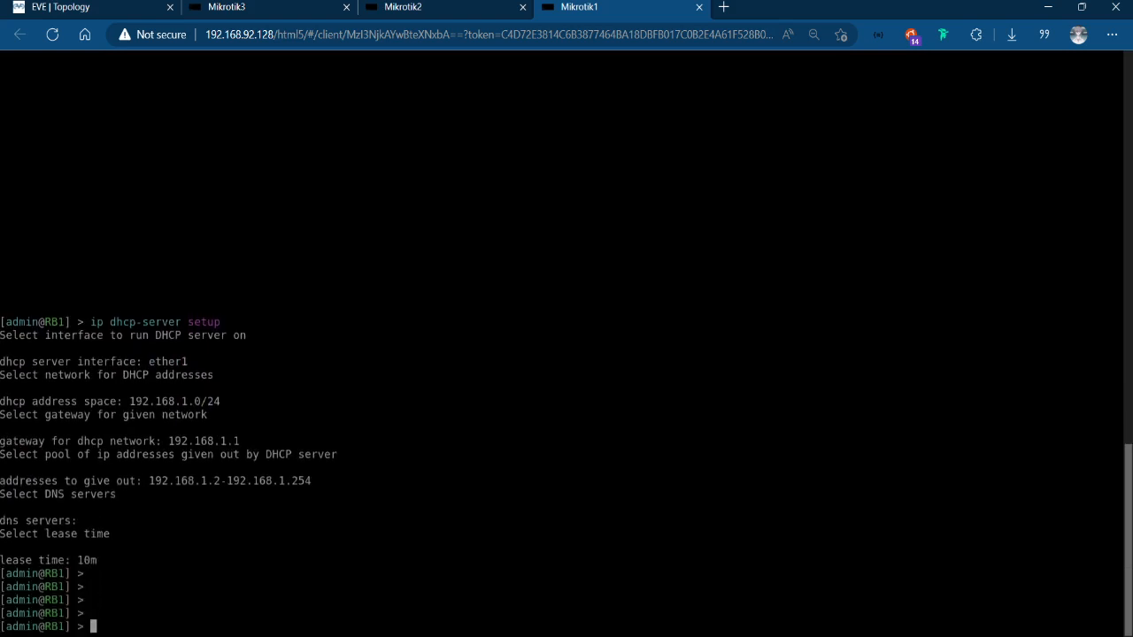
# Switch to the Mikrotik2 console and run the ip dhcp-server setup command on RB2.
pyautogui.click(438, 5)
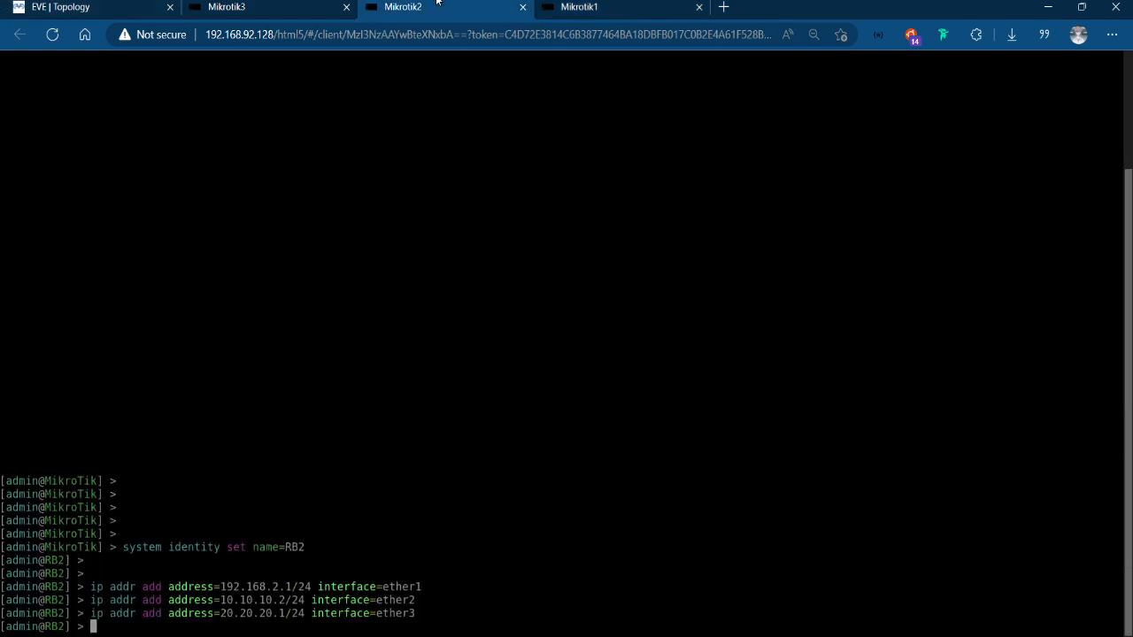
pyautogui.press('Return')
pyautogui.write('ip dhcp-ser')
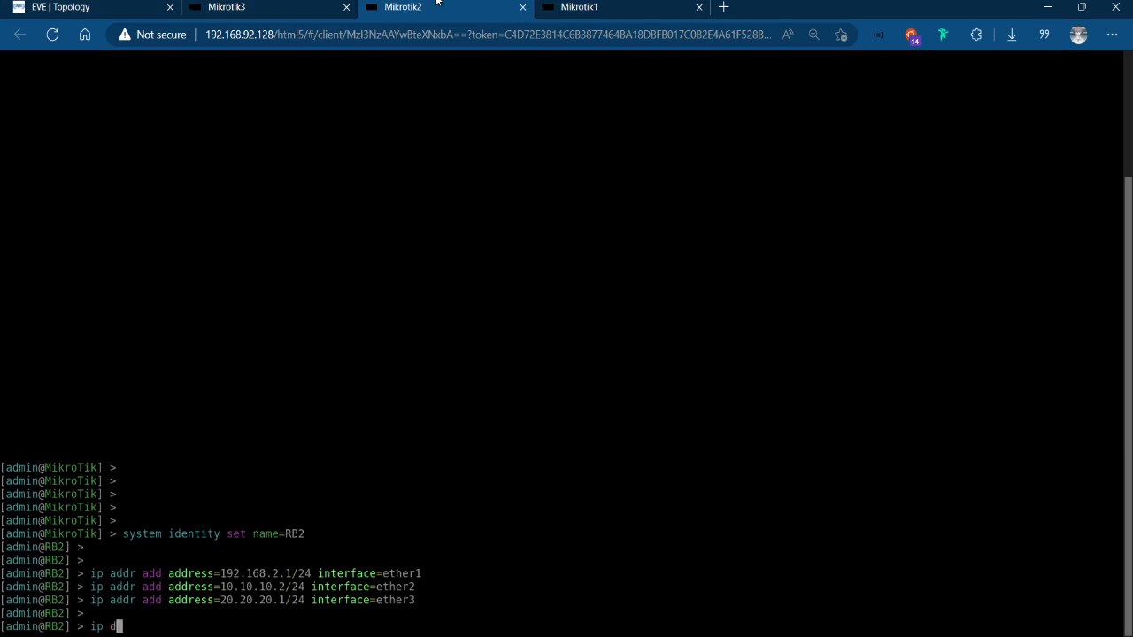
pyautogui.press('Tab')
pyautogui.write('in')
pyautogui.press('BackSpace')
pyautogui.press('BackSpace')
pyautogui.write('setup')
pyautogui.press('Return')
# Configure RB2's DHCP server on ether1 with network 192.168.2.0/24, gateway 192.168.2.1, pool 192.168.2.2-192.168.2.254 and lease time 10m.
pyautogui.write('ether1')
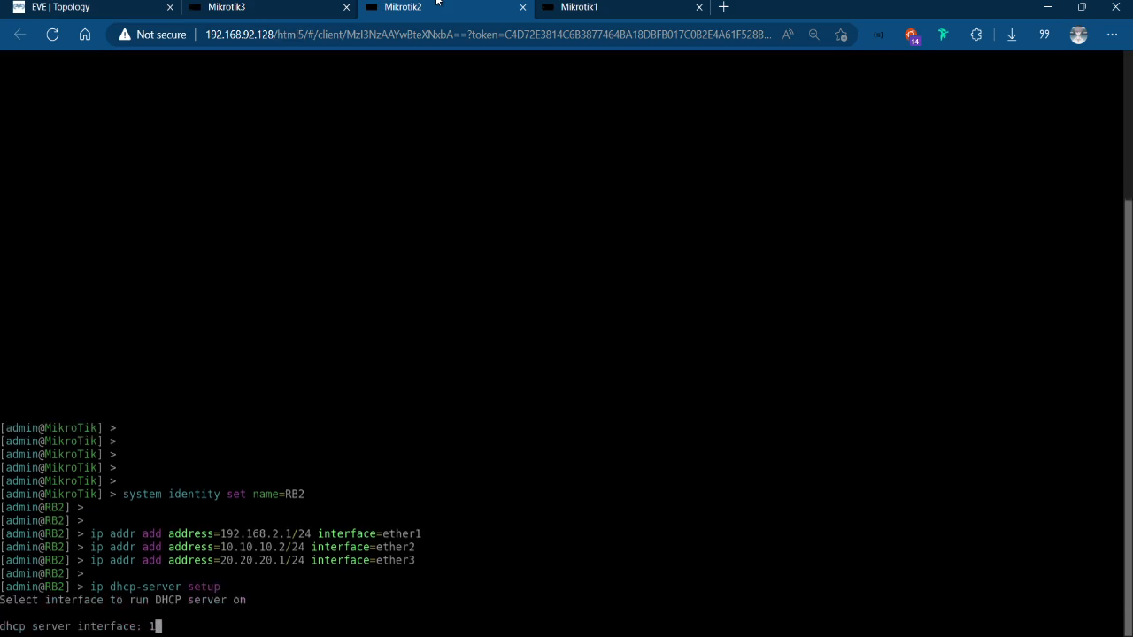
pyautogui.press('Return')
pyautogui.press('Return')
pyautogui.press('Return')
pyautogui.press('Return')
pyautogui.press('Return')
pyautogui.press('Return')
pyautogui.press('Return')
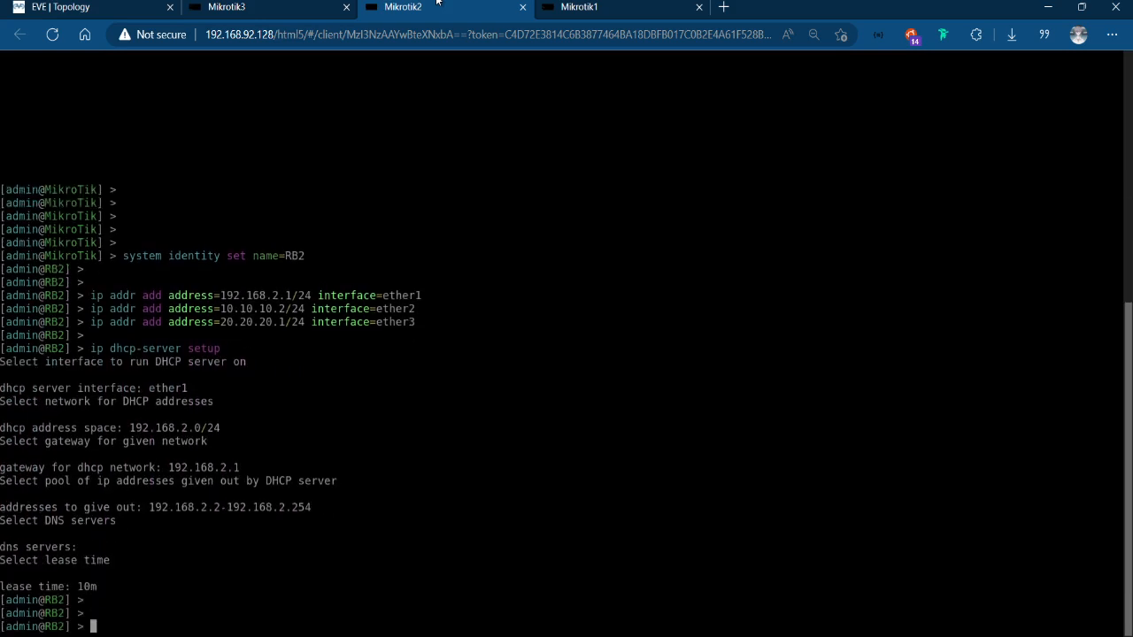
# Set up a DHCP server on RB3's ether1 with network 192.168.3.0/24, gateway 192.168.3.1, pool 192.168.3.2-192.168.3.254 and lease time 10m.
pyautogui.click(341, 6)
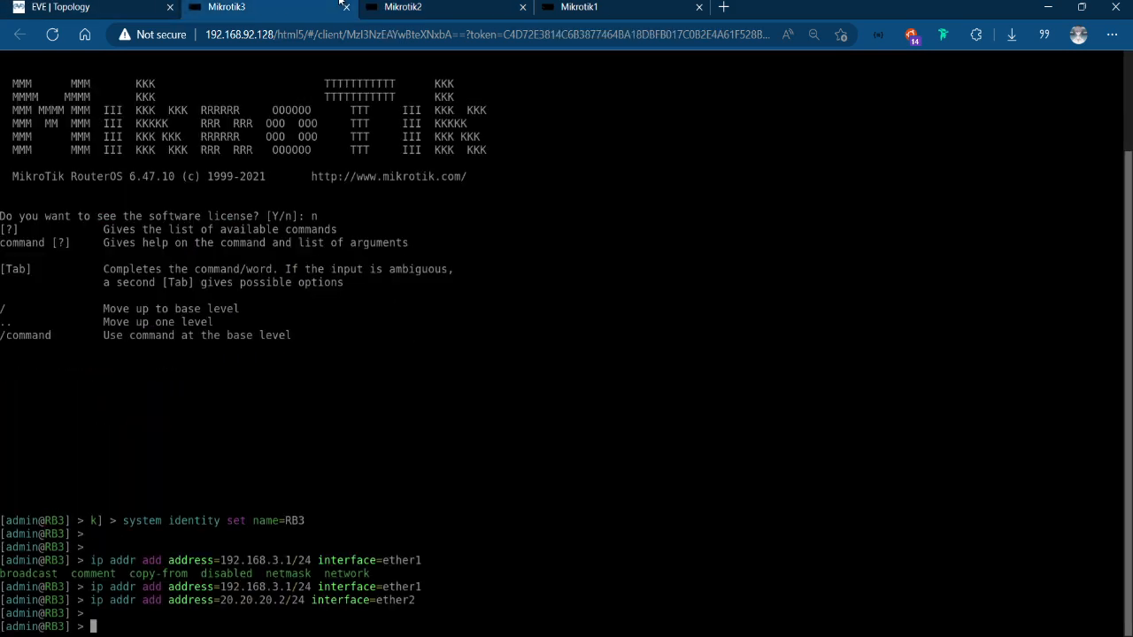
pyautogui.write('ip dhcp-server setup')
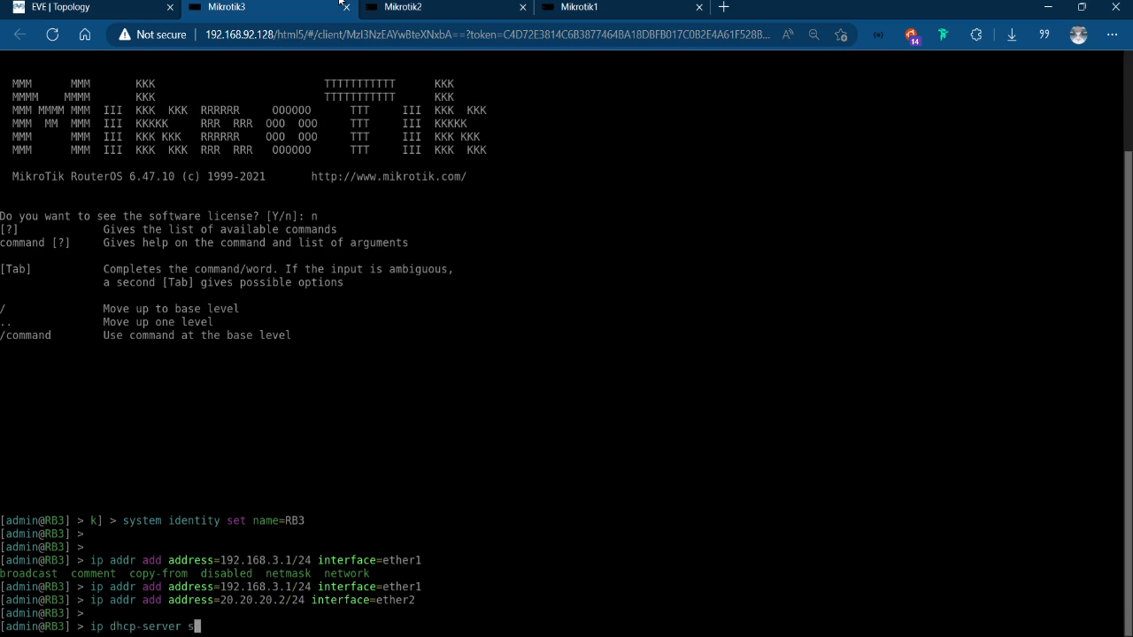
pyautogui.press('Return')
pyautogui.press('Return')
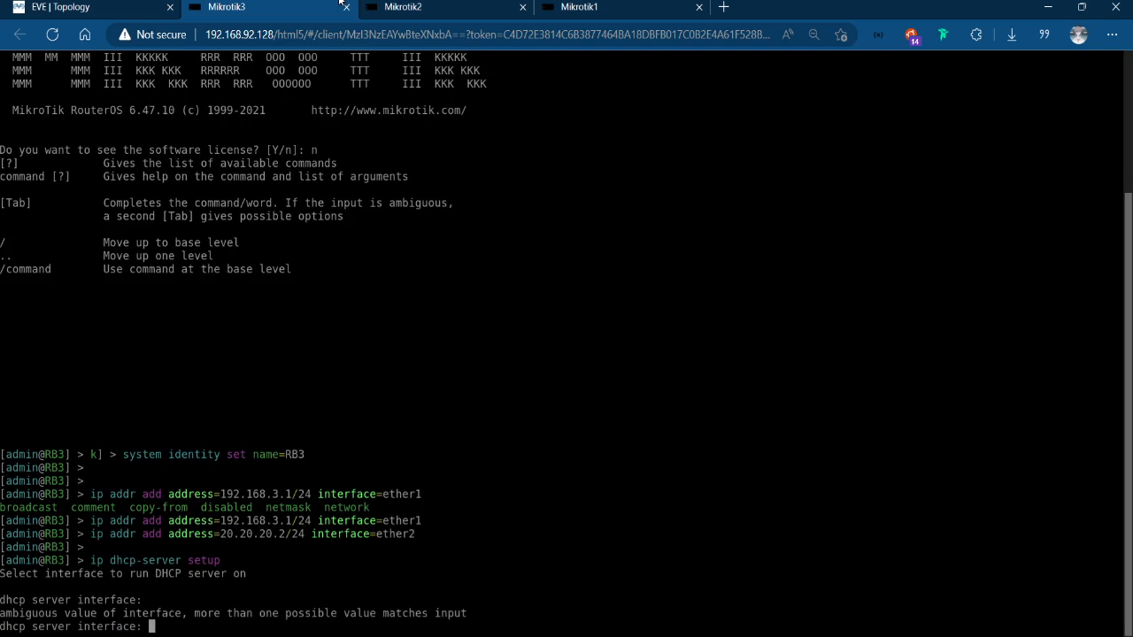
pyautogui.write('ether1')
pyautogui.press('Return')
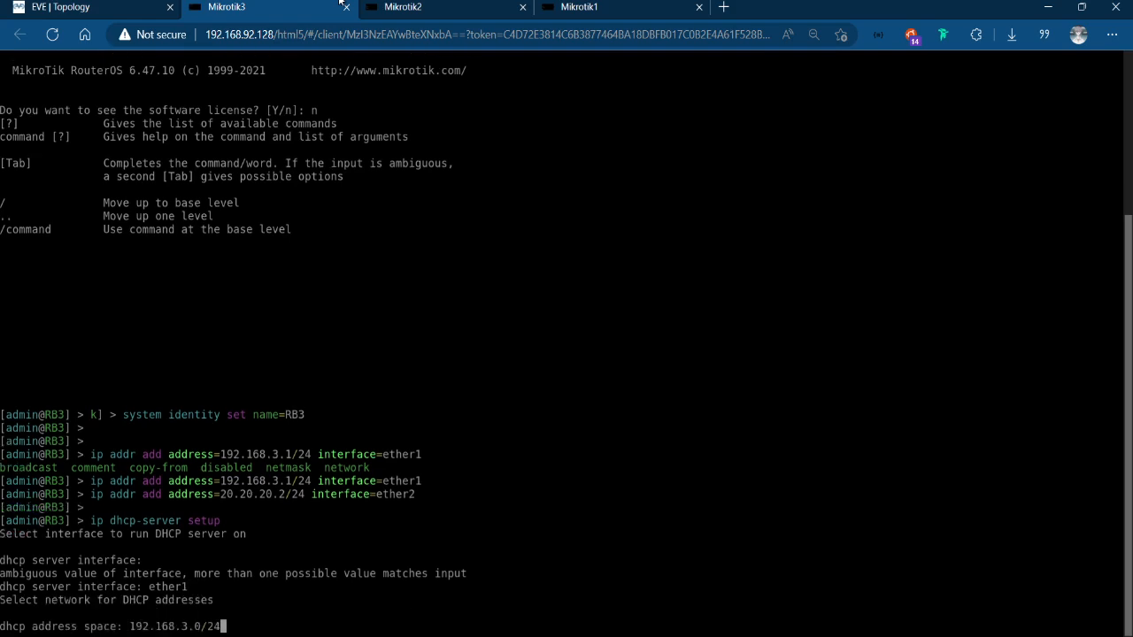
pyautogui.press('Return')
pyautogui.press('Return')
pyautogui.press('Return')
pyautogui.press('Return')
pyautogui.press('Return')
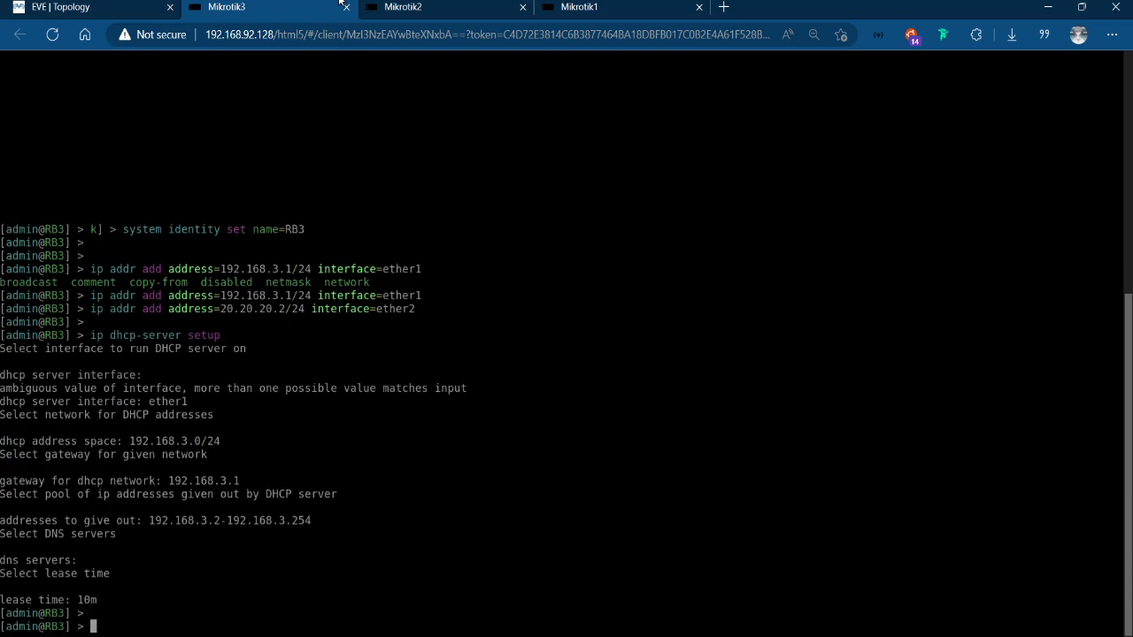
# Review the router links and networks in the EVE topology and return to the Mikrotik1 console.
pyautogui.click(683, 4)
pyautogui.click(86, 5)
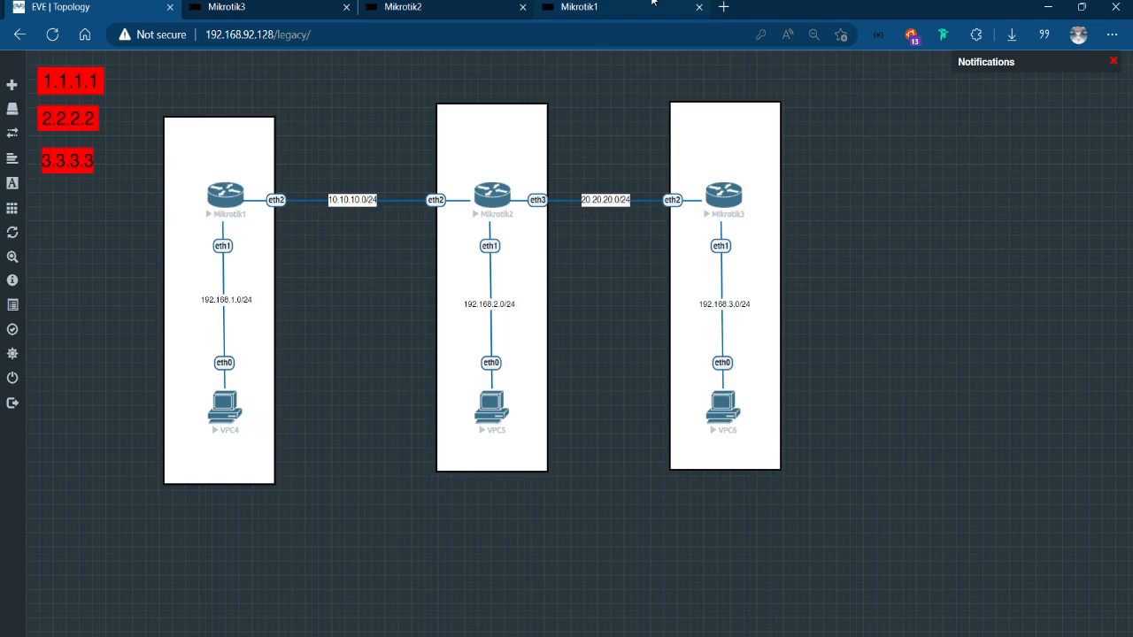
pyautogui.moveTo(652, 4); pyautogui.dragTo(425, 8)
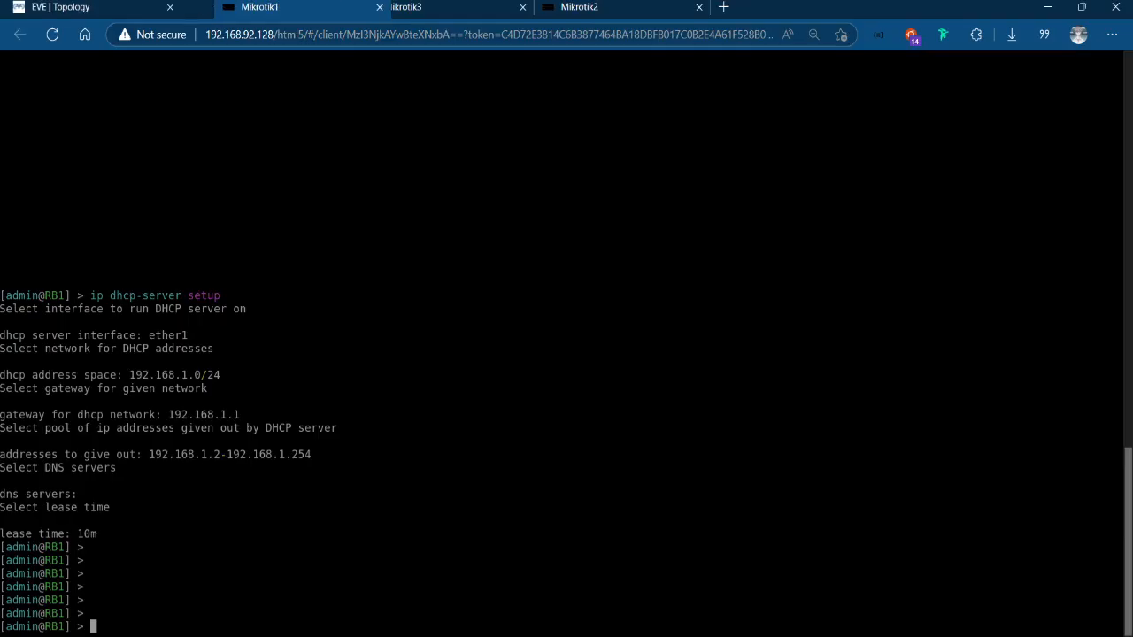
pyautogui.moveTo(337, 9); pyautogui.dragTo(637, 9)
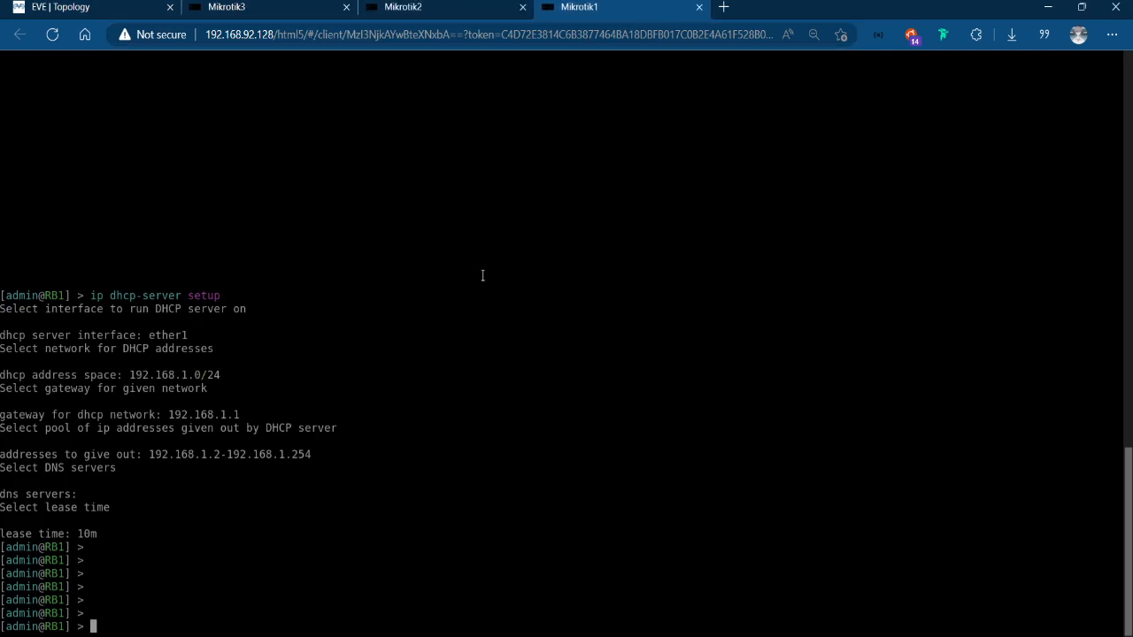
# Begin an ip route add command on RB1 with a dst-address starting with 192.168.
pyautogui.write('ip route add ds')
pyautogui.press('Tab')
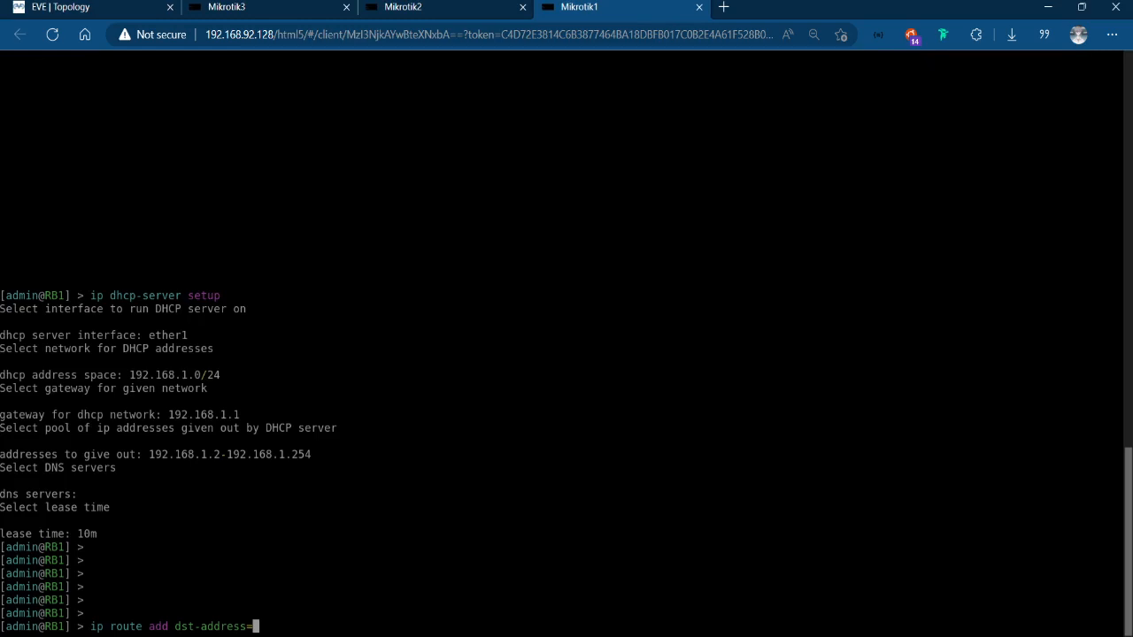
pyautogui.write('192')
pyautogui.press('BackSpace')
pyautogui.press('BackSpace')
pyautogui.press('BackSpace')
pyautogui.write('192.168')
pyautogui.write('.30/2')
pyautogui.press('BackSpace')
pyautogui.press('BackSpace')
pyautogui.press('BackSpace')
pyautogui.write('.0/24 ')
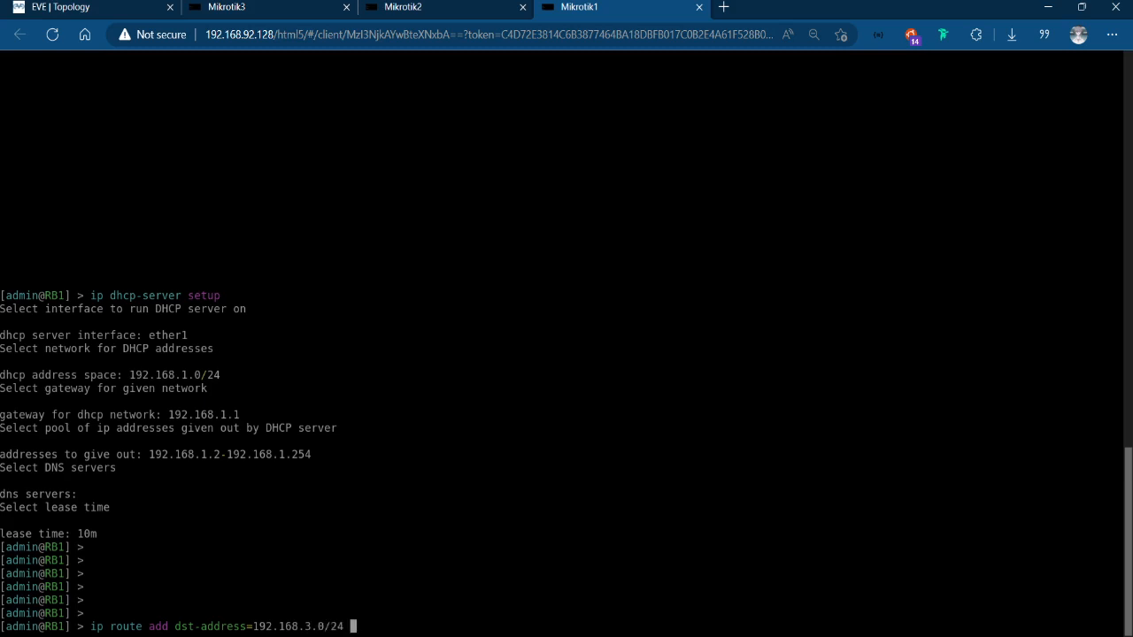
pyautogui.write('gateway=')
pyautogui.write('192.1')
pyautogui.press('BackSpace')
pyautogui.press('BackSpace')
pyautogui.press('BackSpace')
pyautogui.press('BackSpace')
pyautogui.write('0.10.120')
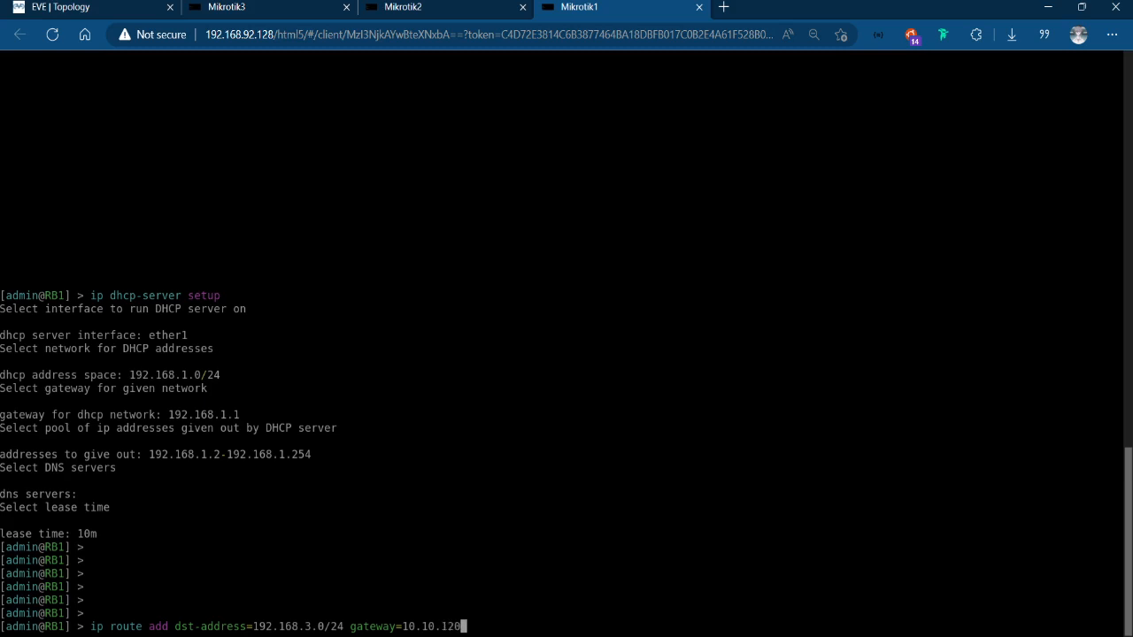
pyautogui.press('BackSpace')
pyautogui.press('BackSpace')
pyautogui.press('BackSpace')
pyautogui.press('BackSpace')
pyautogui.press('BackSpace')
pyautogui.press('BackSpace')
pyautogui.press('BackSpace')
pyautogui.press('BackSpace')
pyautogui.press('BackSpace')
pyautogui.press('BackSpace')
pyautogui.press('BackSpace')
pyautogui.press('BackSpace')
pyautogui.press('BackSpace')
pyautogui.press('BackSpace')
pyautogui.press('BackSpace')
pyautogui.press('BackSpace')
pyautogui.press('BackSpace')
pyautogui.press('BackSpace')
pyautogui.press('BackSpace')
pyautogui.press('BackSpace')
pyautogui.press('BackSpace')
pyautogui.press('BackSpace')
pyautogui.press('BackSpace')
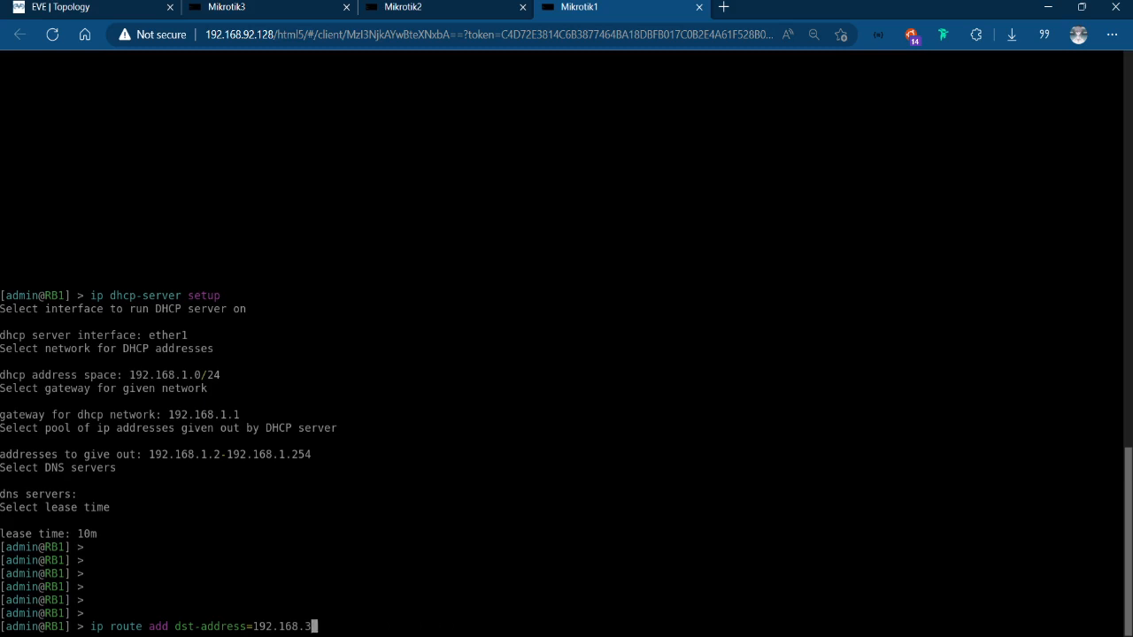
# Complete the RB1 static route with destination 192.168.2.0/24 and gateway 10.10.10.2.
pyautogui.write('2.0/24 gateway=')
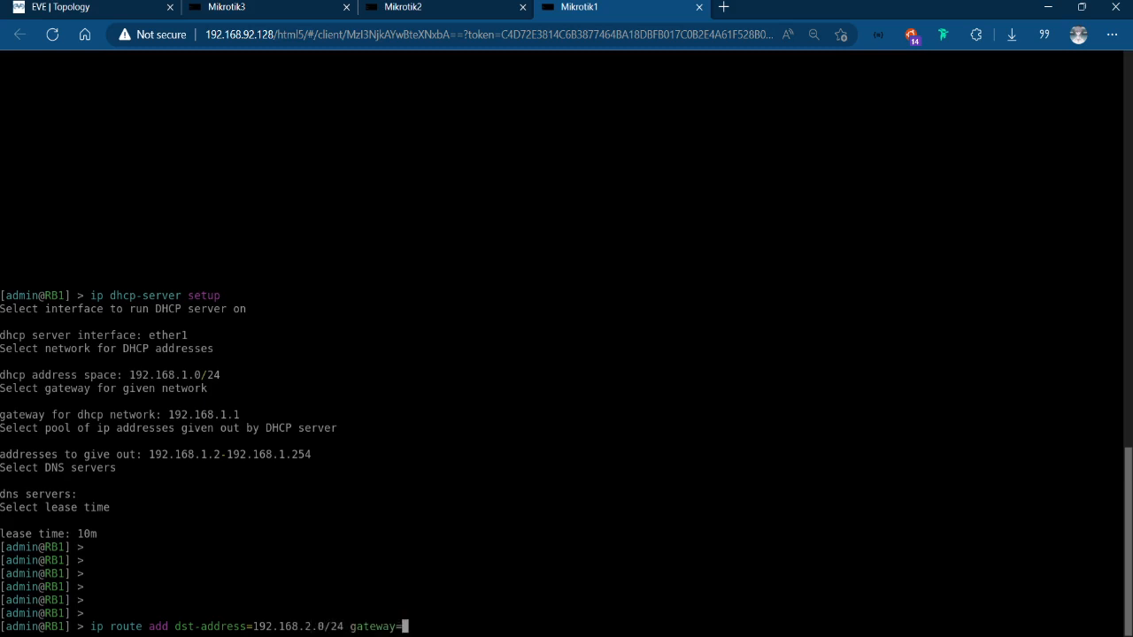
pyautogui.write('10.10.10.2')
pyautogui.press('Return')
# Add a static route on RB1 to 20.20.20.0/24 through gateway 10.10.10.2, reusing the previous route command.
pyautogui.press('Up')
pyautogui.press('BackSpace')
pyautogui.write('1')
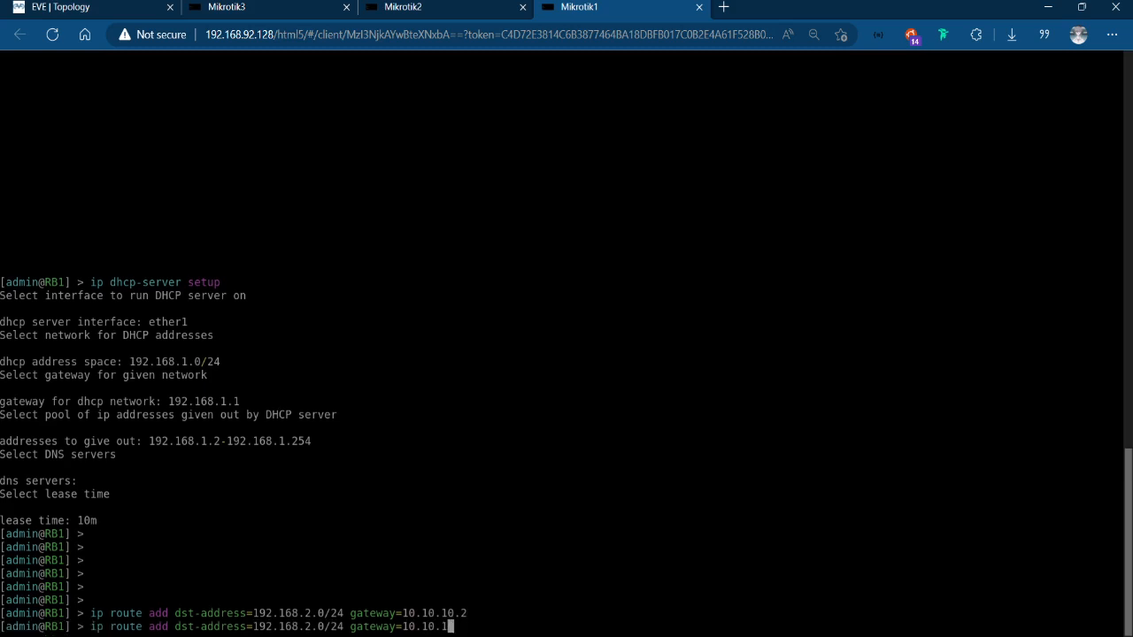
pyautogui.press('BackSpace')
pyautogui.press('BackSpace')
pyautogui.press('BackSpace')
pyautogui.press('BackSpace')
pyautogui.press('BackSpace')
pyautogui.press('BackSpace')
pyautogui.press('BackSpace')
pyautogui.press('BackSpace')
pyautogui.press('BackSpace')
pyautogui.press('BackSpace')
pyautogui.press('BackSpace')
pyautogui.press('BackSpace')
pyautogui.press('BackSpace')
pyautogui.press('BackSpace')
pyautogui.press('BackSpace')
pyautogui.press('BackSpace')
pyautogui.press('BackSpace')
pyautogui.press('BackSpace')
pyautogui.press('BackSpace')
pyautogui.press('BackSpace')
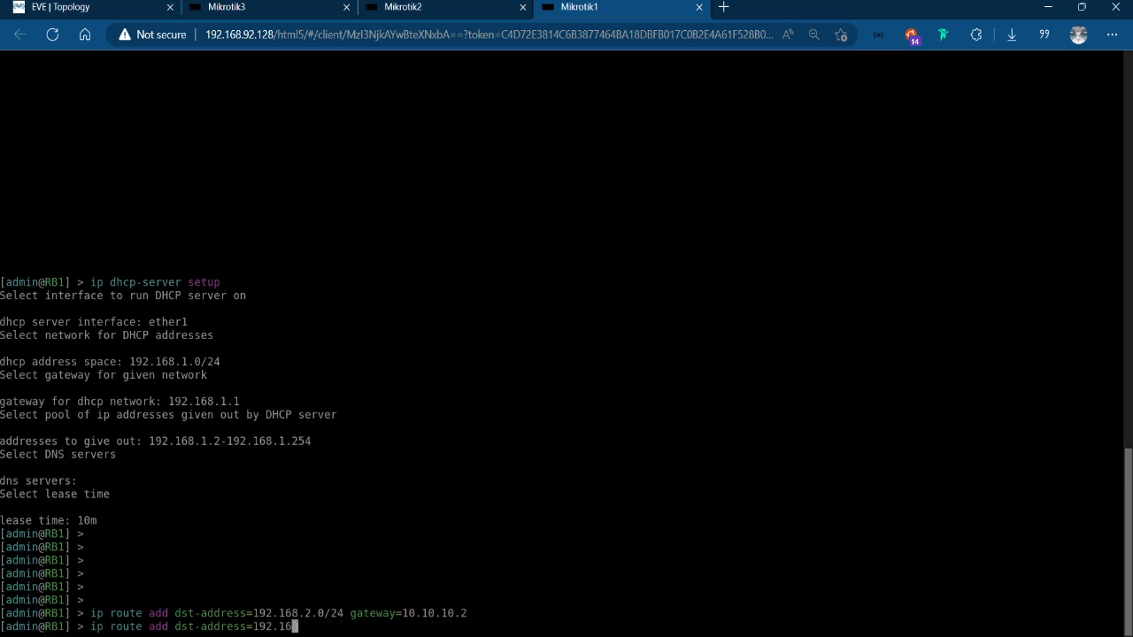
pyautogui.press('BackSpace')
pyautogui.press('BackSpace')
pyautogui.press('BackSpace')
pyautogui.press('BackSpace')
pyautogui.press('BackSpace')
pyautogui.press('BackSpace')
pyautogui.write('20.20.0/24')
pyautogui.press('BackSpace')
pyautogui.press('BackSpace')
pyautogui.press('BackSpace')
pyautogui.write('/24 gateway=')
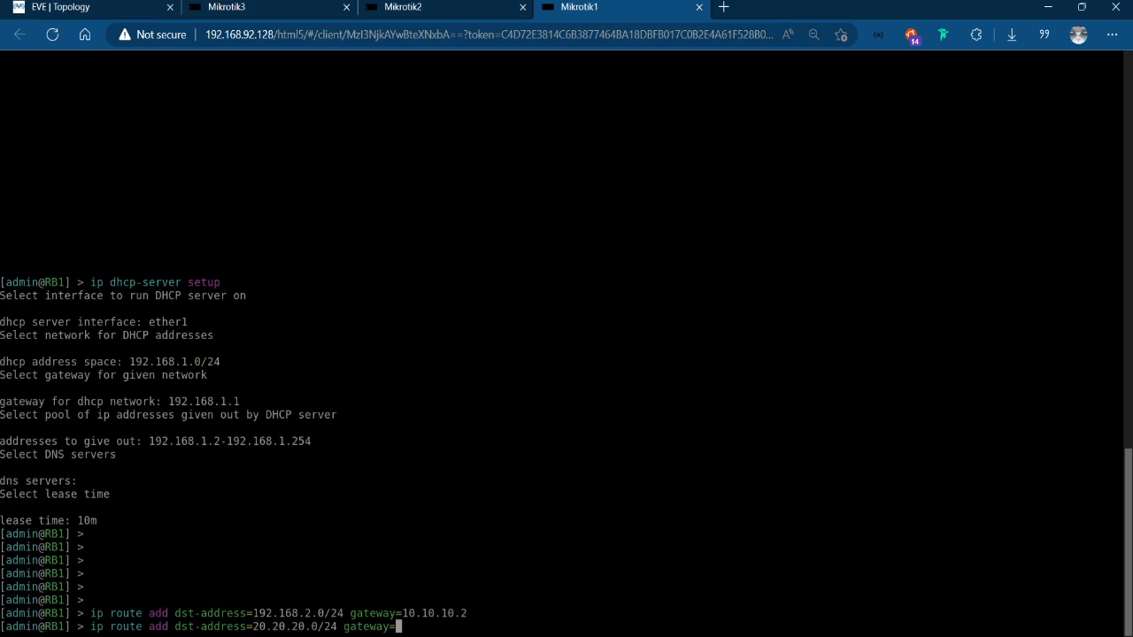
pyautogui.write('10.10.10.1')
pyautogui.press('BackSpace')
pyautogui.write('2')
pyautogui.press('Return')
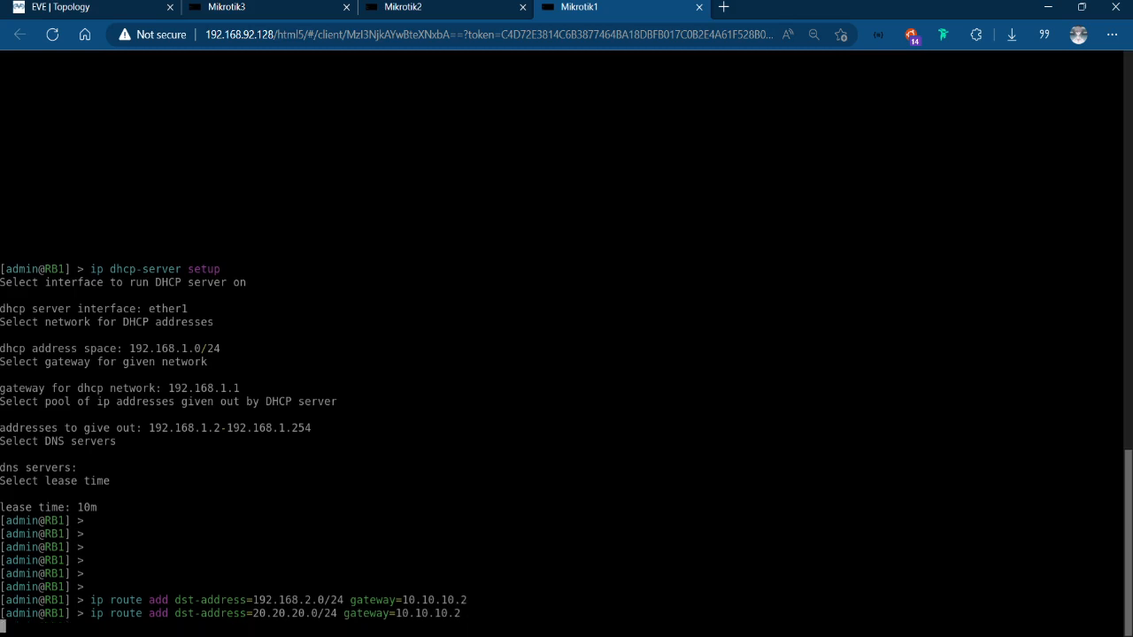
# Add a static route on RB1 to 192.168.3.0 through gateway 10.10.10.2.
pyautogui.press('Up')
pyautogui.press('BackSpace')
pyautogui.press('BackSpace')
pyautogui.press('BackSpace')
pyautogui.press('BackSpace')
pyautogui.press('BackSpace')
pyautogui.press('BackSpace')
pyautogui.press('BackSpace')
pyautogui.press('BackSpace')
pyautogui.press('BackSpace')
pyautogui.press('BackSpace')
pyautogui.press('BackSpace')
pyautogui.press('BackSpace')
pyautogui.press('BackSpace')
pyautogui.press('BackSpace')
pyautogui.press('BackSpace')
pyautogui.press('BackSpace')
pyautogui.press('BackSpace')
pyautogui.press('BackSpace')
pyautogui.press('BackSpace')
pyautogui.press('BackSpace')
pyautogui.press('BackSpace')
pyautogui.press('BackSpace')
pyautogui.press('BackSpace')
pyautogui.press('BackSpace')
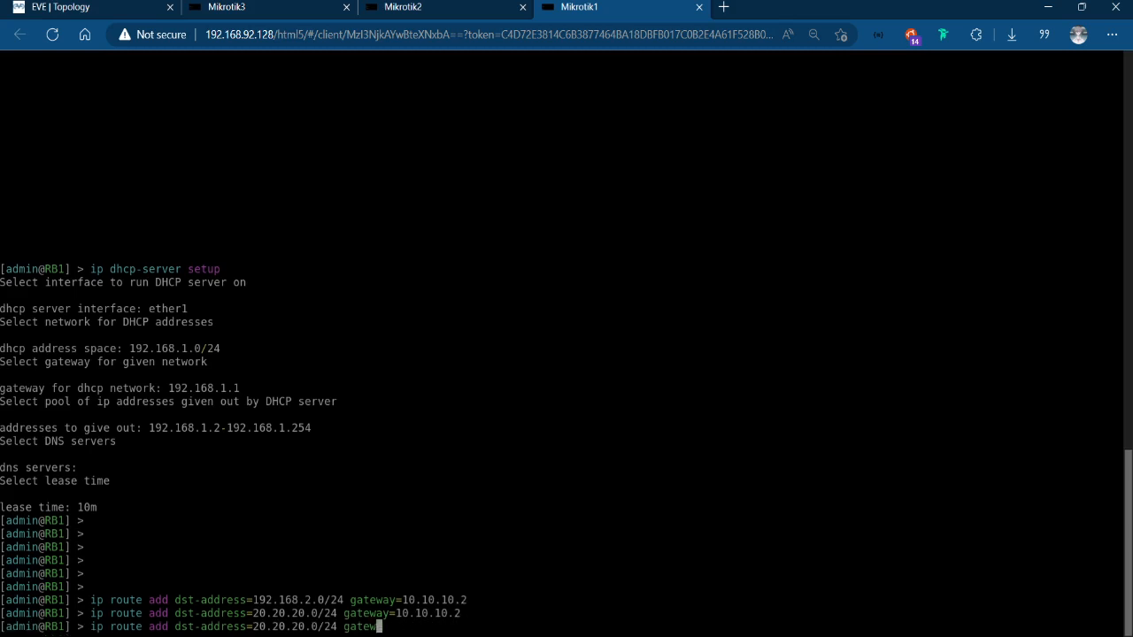
pyautogui.write('19')
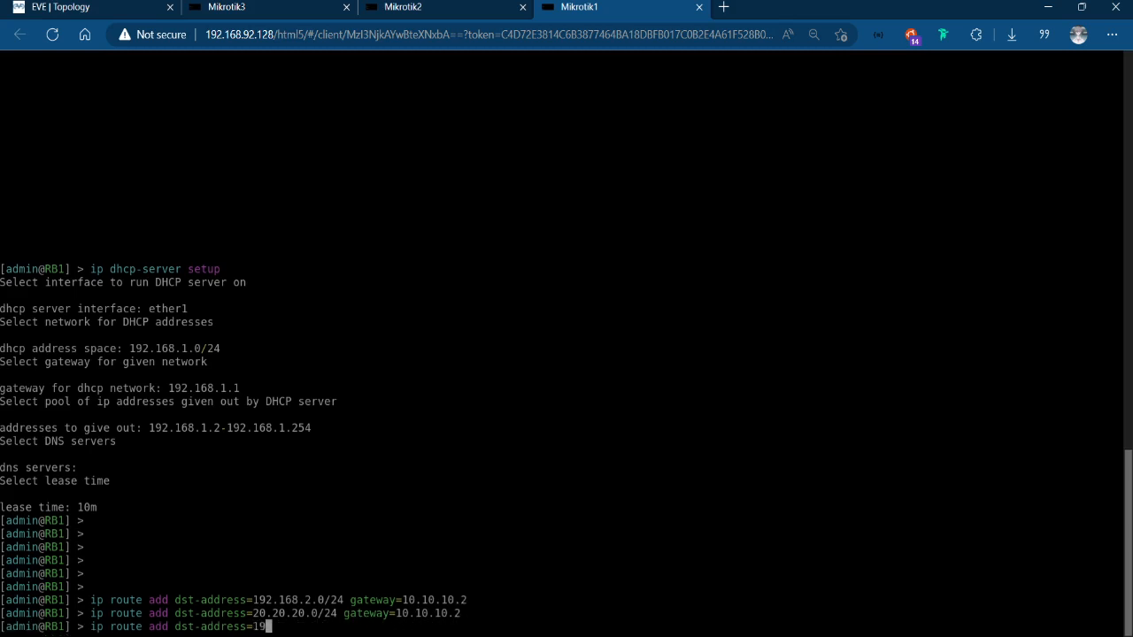
pyautogui.write('2.168.3.0 gateway=')
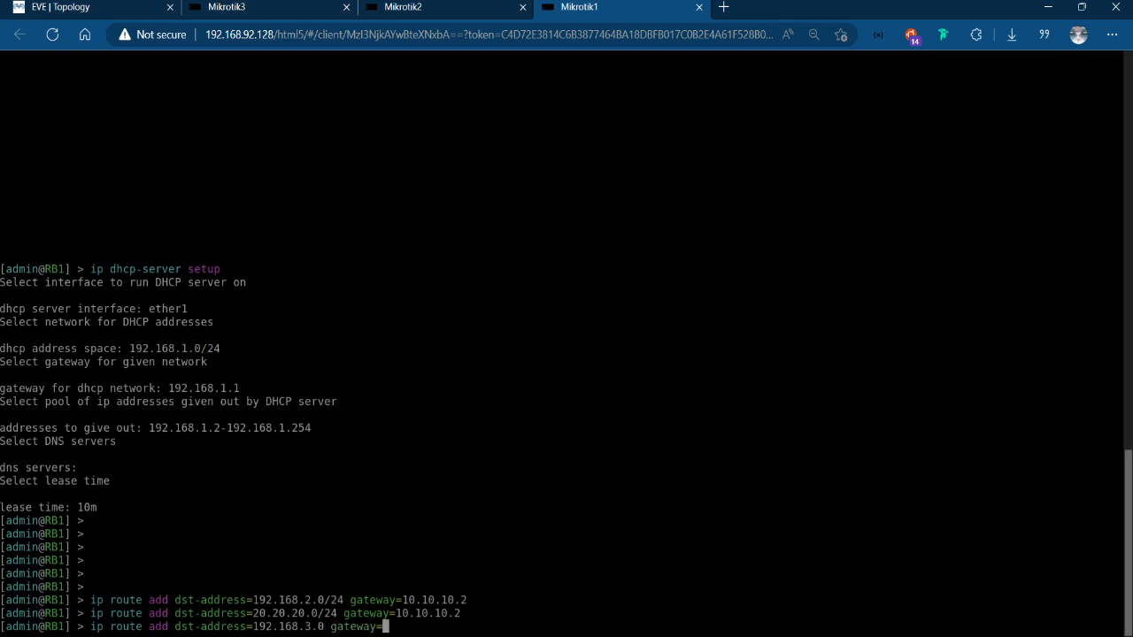
pyautogui.write('10.10.10.2')
pyautogui.press('Return')
# Check the network addresses and prefixes in the EVE topology and go back to the Mikrotik1 console.
pyautogui.hotkey('ctrl', 'shift', 'Tab')
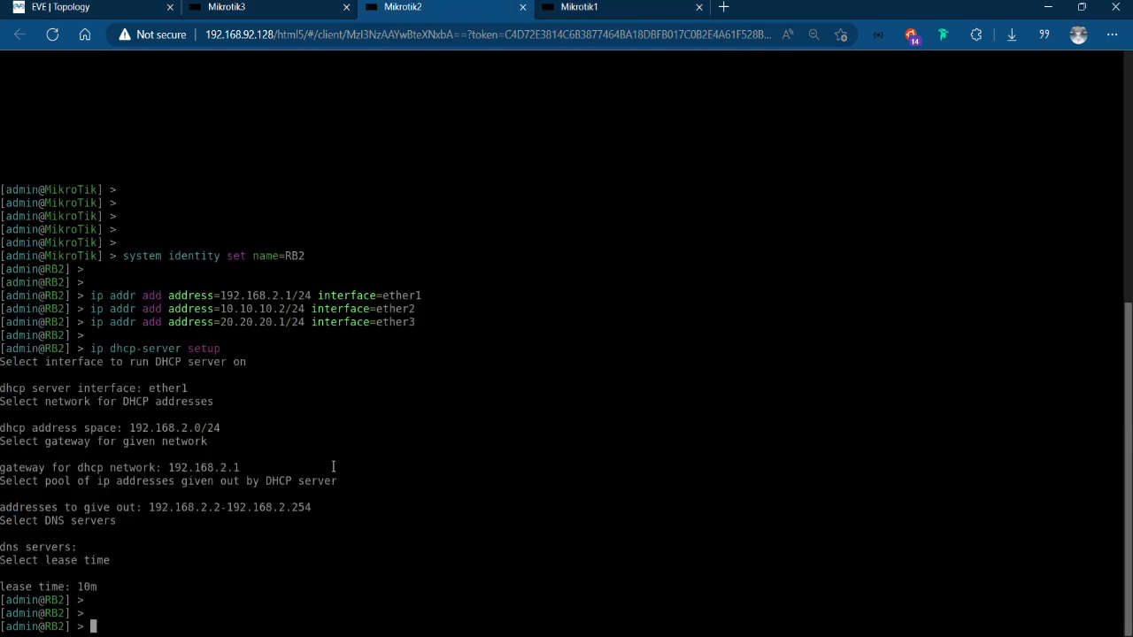
pyautogui.click(55, 6)
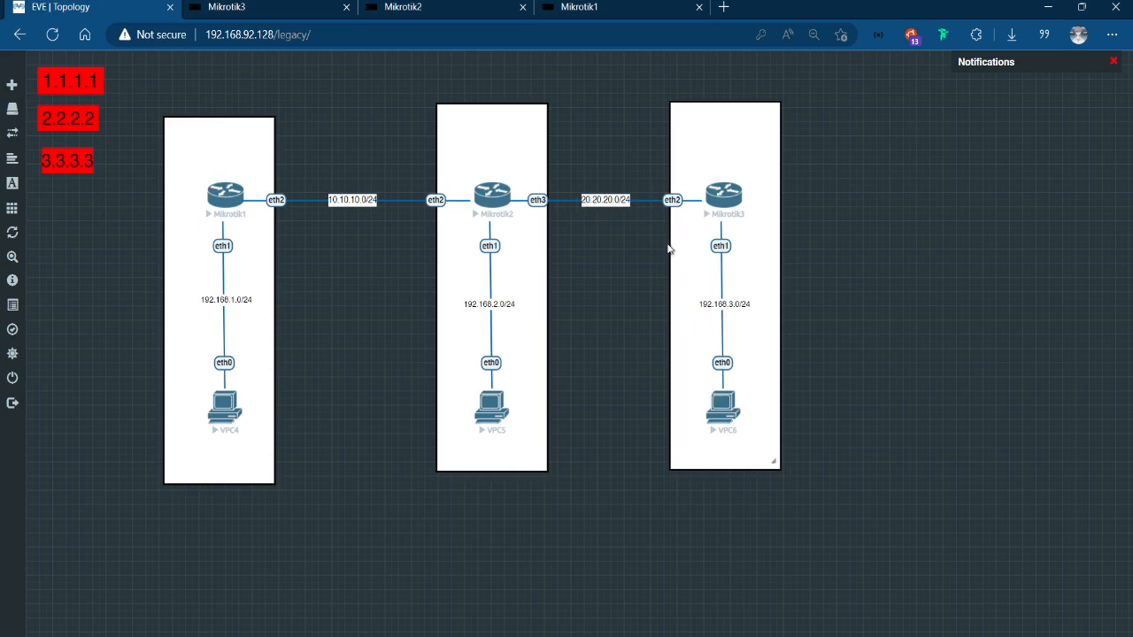
pyautogui.click(599, 9)
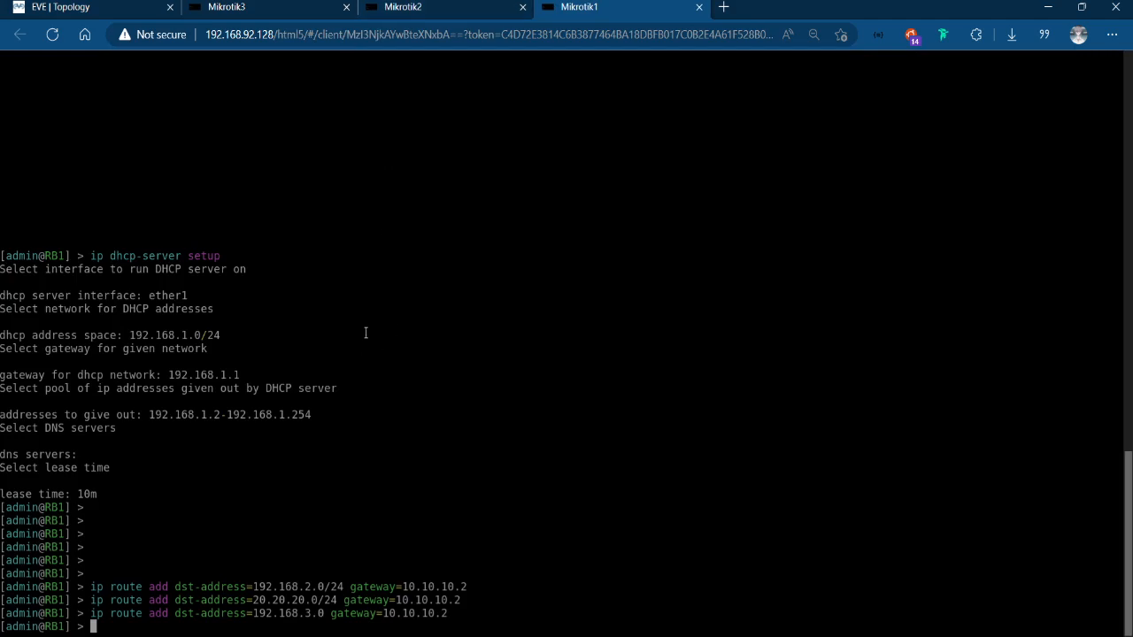
# Open the dst-address value of RB1's route number 2 in the editor and quit without saving.
pyautogui.write('ip route')
pyautogui.press('BackSpace')
pyautogui.press('BackSpace')
pyautogui.press('BackSpace')
pyautogui.press('BackSpace')
pyautogui.write('ute edit number=')
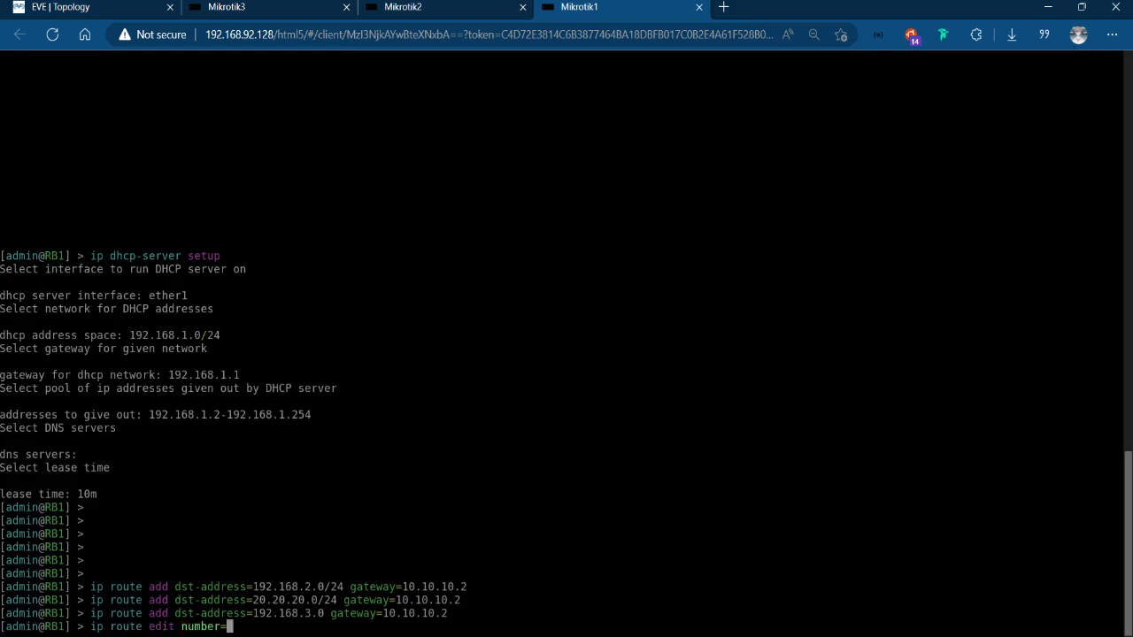
pyautogui.write('2 valu')
pyautogui.press('Tab')
pyautogui.write('d')
pyautogui.press('Tab')
pyautogui.press('Return')
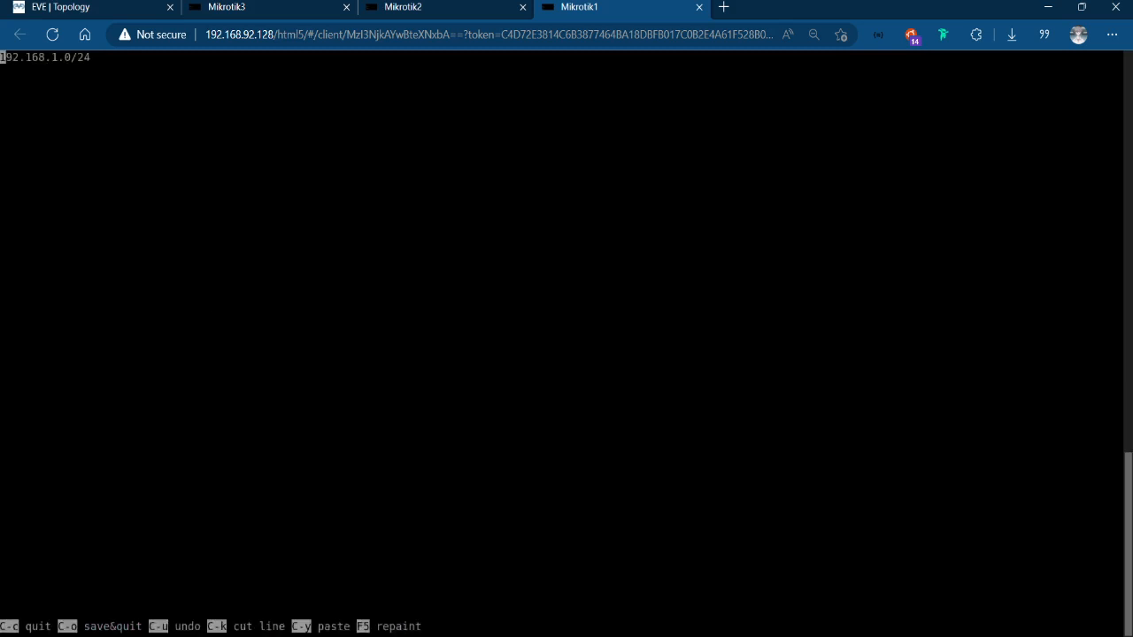
pyautogui.press('Right')
pyautogui.press('Right')
pyautogui.press('Right')
pyautogui.press('Right')
pyautogui.press('Right')
pyautogui.press('Right')
pyautogui.hotkey('ctrl', 'c')
# Open the dst-address value of RB1's route number 1 in the editor and quit without saving.
pyautogui.press('Up')
pyautogui.press('BackSpace')
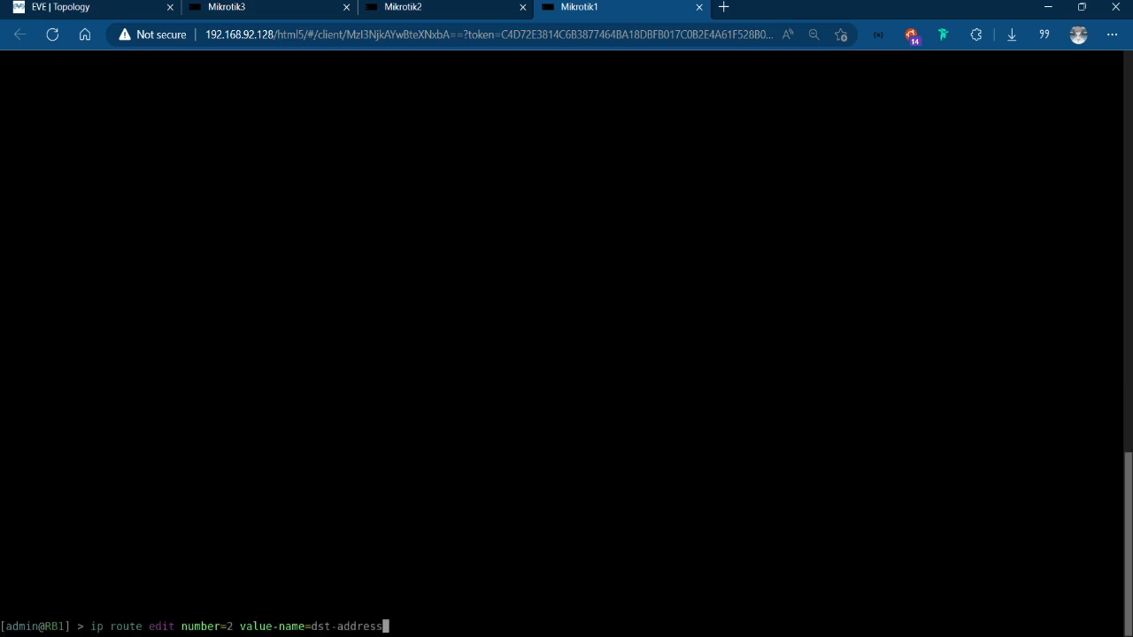
pyautogui.press('Left')
pyautogui.press('Left')
pyautogui.press('Left')
pyautogui.press('Left')
pyautogui.press('Left')
pyautogui.press('Left')
pyautogui.press('Left')
pyautogui.press('Left')
pyautogui.press('Left')
pyautogui.press('Left')
pyautogui.press('Left')
pyautogui.press('Left')
pyautogui.press('Left')
pyautogui.press('Left')
pyautogui.press('Left')
pyautogui.press('Left')
pyautogui.press('Left')
pyautogui.press('Left')
pyautogui.press('Left')
pyautogui.press('Left')
pyautogui.press('BackSpace')
pyautogui.write('1')
pyautogui.press('Return')
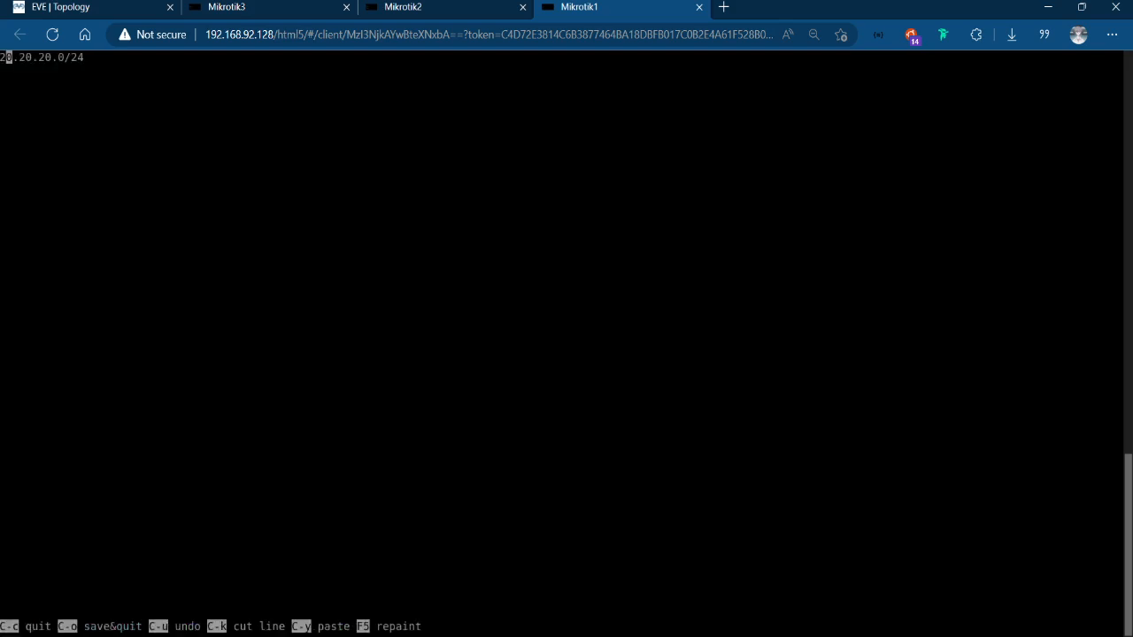
pyautogui.hotkey('ctrl', 'c')
# Open the dst-address value of RB1's route number 0 in the editor, quit without saving, and print RB1's route table.
pyautogui.press('Up')
pyautogui.press('Left')
pyautogui.press('Left')
pyautogui.press('Left')
pyautogui.press('Left')
pyautogui.press('Left')
pyautogui.press('Left')
pyautogui.press('Left')
pyautogui.press('Left')
pyautogui.press('Left')
pyautogui.press('Left')
pyautogui.press('Left')
pyautogui.press('Left')
pyautogui.press('Left')
pyautogui.press('Left')
pyautogui.press('Left')
pyautogui.press('Left')
pyautogui.press('Left')
pyautogui.press('Left')
pyautogui.press('Left')
pyautogui.press('Left')
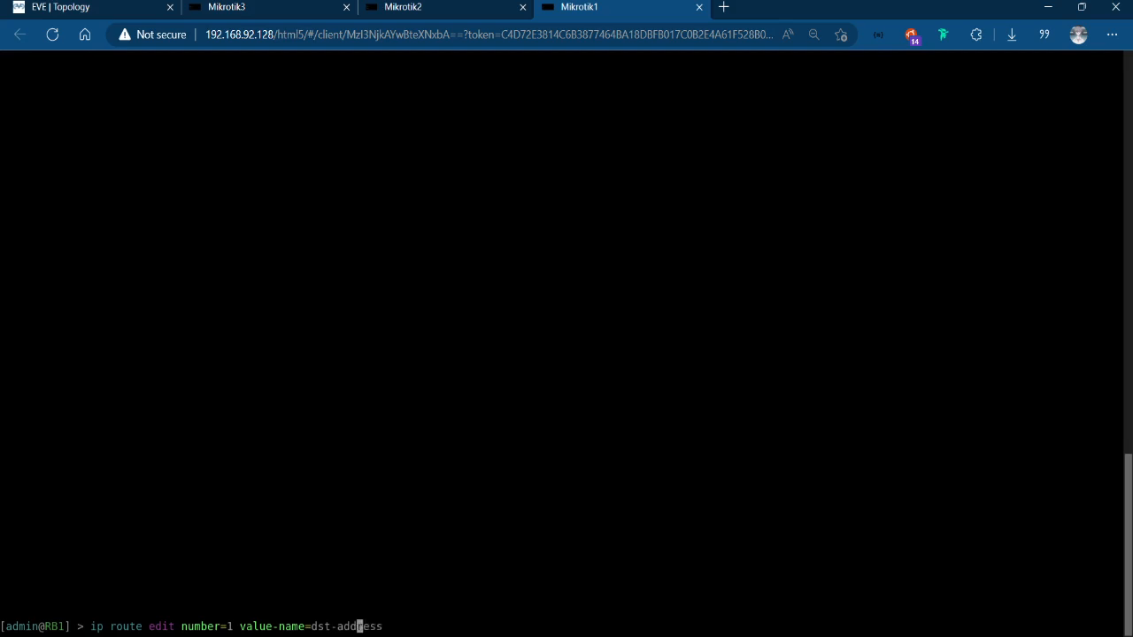
pyautogui.press('BackSpace')
pyautogui.write('0')
pyautogui.press('Return')
pyautogui.hotkey('ctrl', 'c')
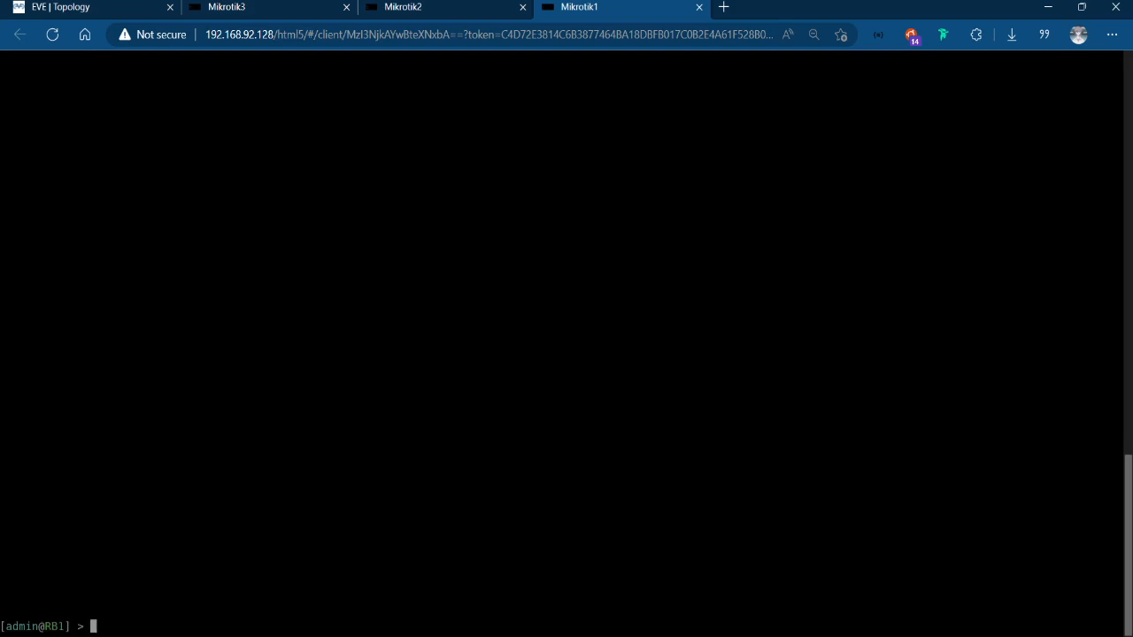
pyautogui.write('ip route pr')
pyautogui.press('Return')
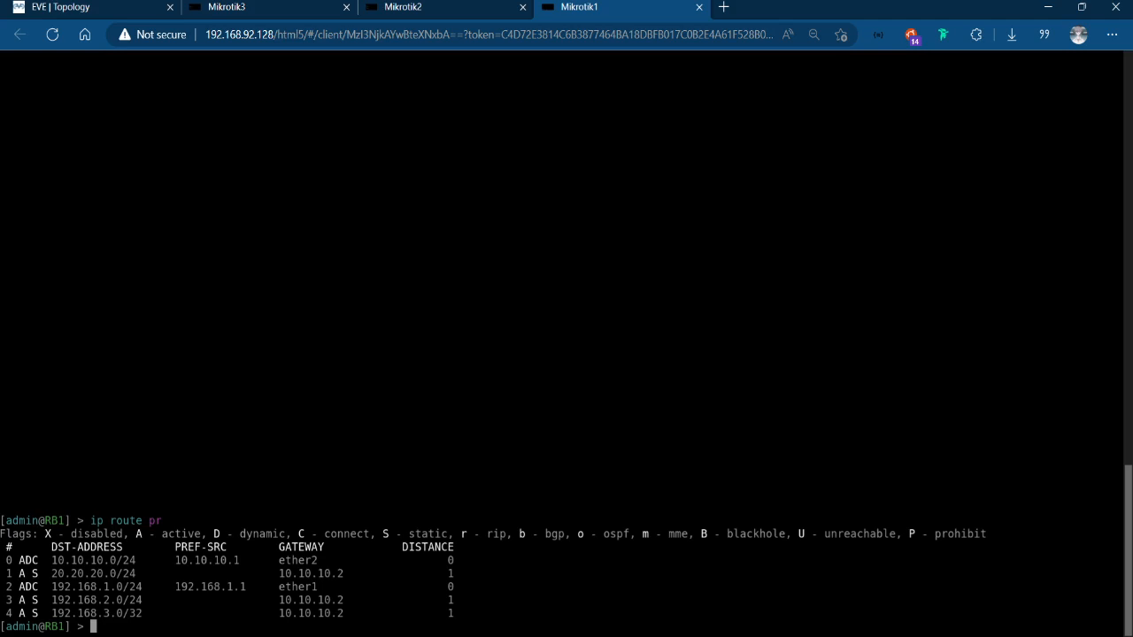
# Edit the dst-address of RB1's route number 4 to 192.168.3.0/24, save it, and print the route table.
pyautogui.press('Up')
pyautogui.press('Up')
pyautogui.press('Left')
pyautogui.press('Left')
pyautogui.press('Left')
pyautogui.press('Left')
pyautogui.press('Left')
pyautogui.press('Left')
pyautogui.press('Left')
pyautogui.press('Left')
pyautogui.press('Left')
pyautogui.press('Left')
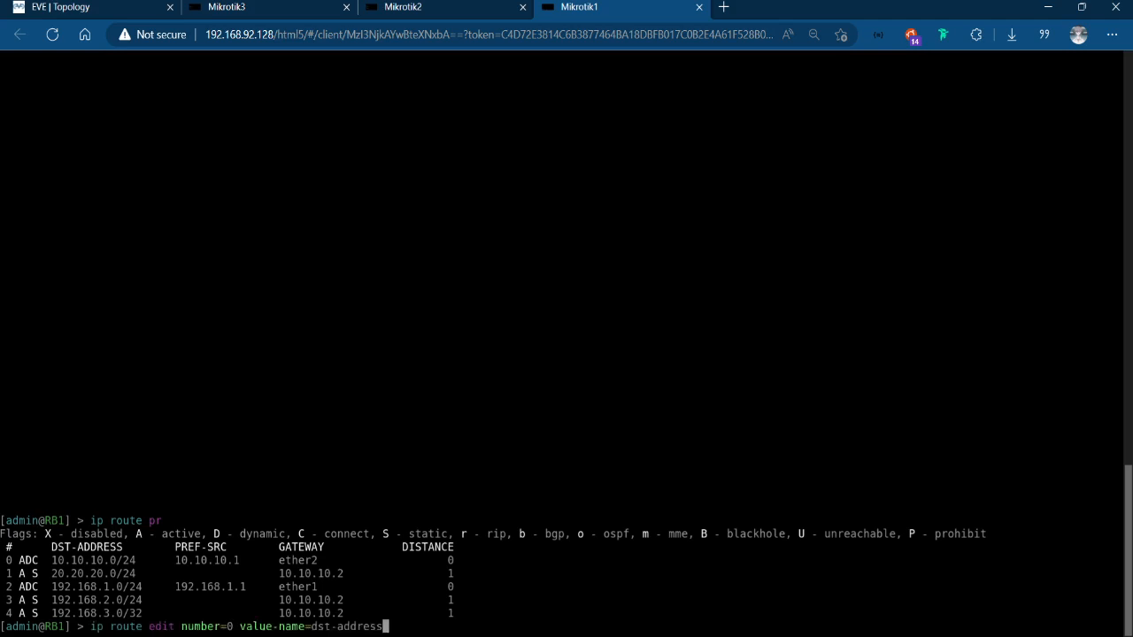
pyautogui.press('Left')
pyautogui.press('Left')
pyautogui.press('Left')
pyautogui.press('Left')
pyautogui.press('Left')
pyautogui.press('Left')
pyautogui.press('Left')
pyautogui.press('Left')
pyautogui.press('Left')
pyautogui.press('Left')
pyautogui.press('Left')
pyautogui.press('Left')
pyautogui.press('Left')
pyautogui.press('BackSpace')
pyautogui.write('4')
pyautogui.press('Return')
pyautogui.press('Right')
pyautogui.press('Right')
pyautogui.press('Right')
pyautogui.press('Right')
pyautogui.press('Right')
pyautogui.press('Right')
pyautogui.press('Right')
pyautogui.press('Right')
pyautogui.press('Right')
pyautogui.press('Right')
pyautogui.press('Right')
pyautogui.press('Right')
pyautogui.press('Right')
pyautogui.press('Right')
pyautogui.press('Right')
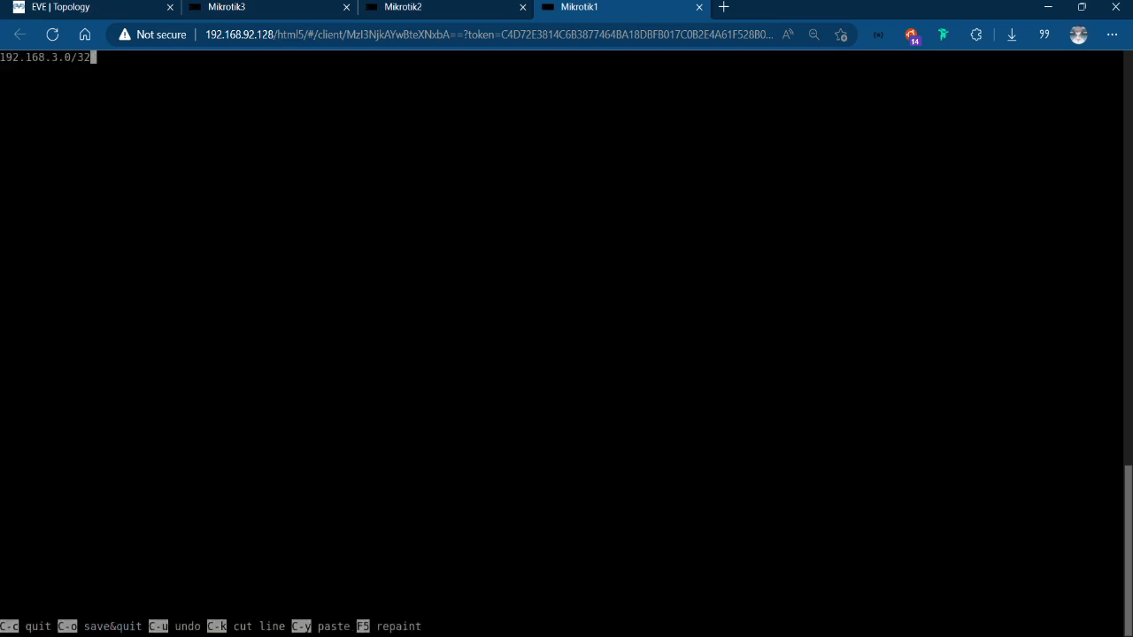
pyautogui.press('BackSpace')
pyautogui.press('BackSpace')
pyautogui.write('24')
pyautogui.hotkey('ctrl', 'o')
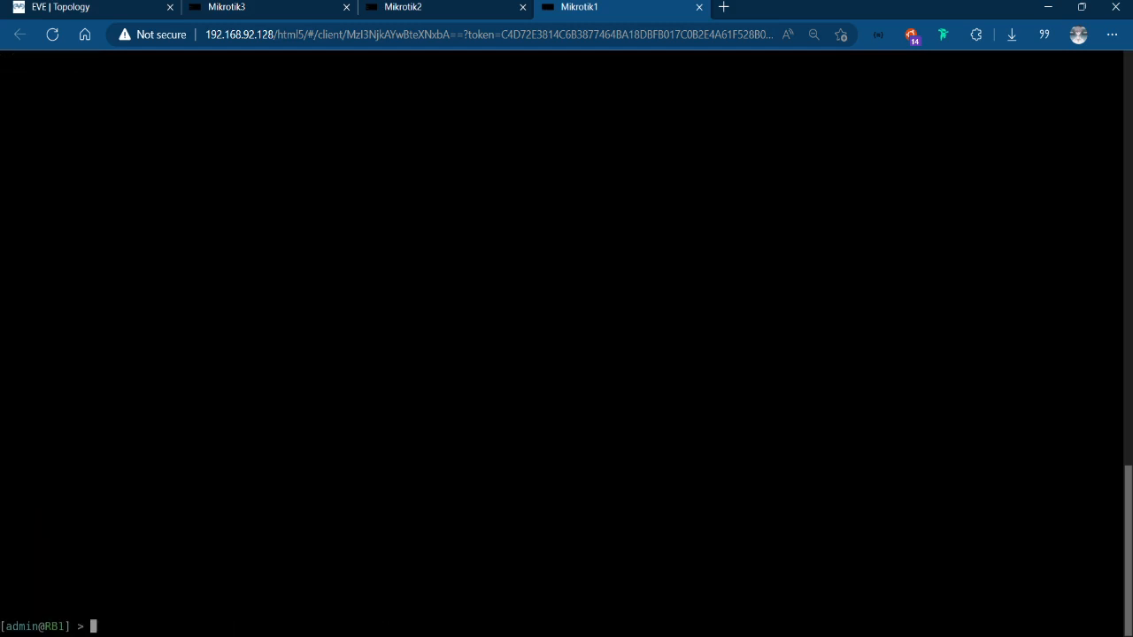
pyautogui.write('ip route pr')
pyautogui.press('Return')
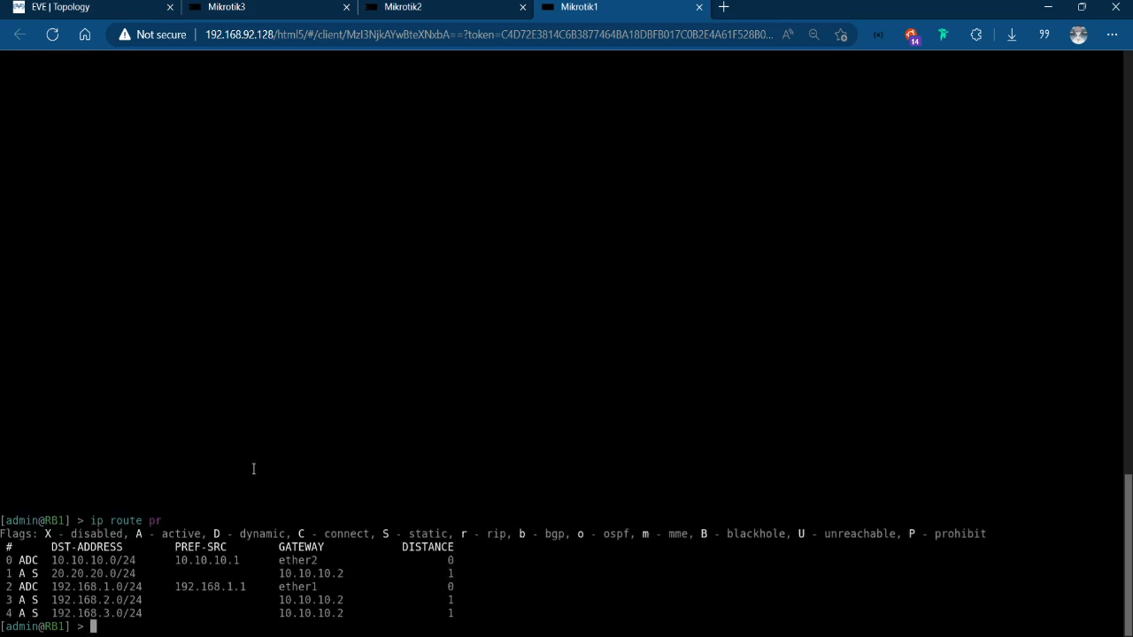
# Add a static route on RB2 in the Mikrotik2 console to 192.168.1.0/24 through gateway 10.10.10.1, consulting the EVE topology.
pyautogui.click(431, 6)
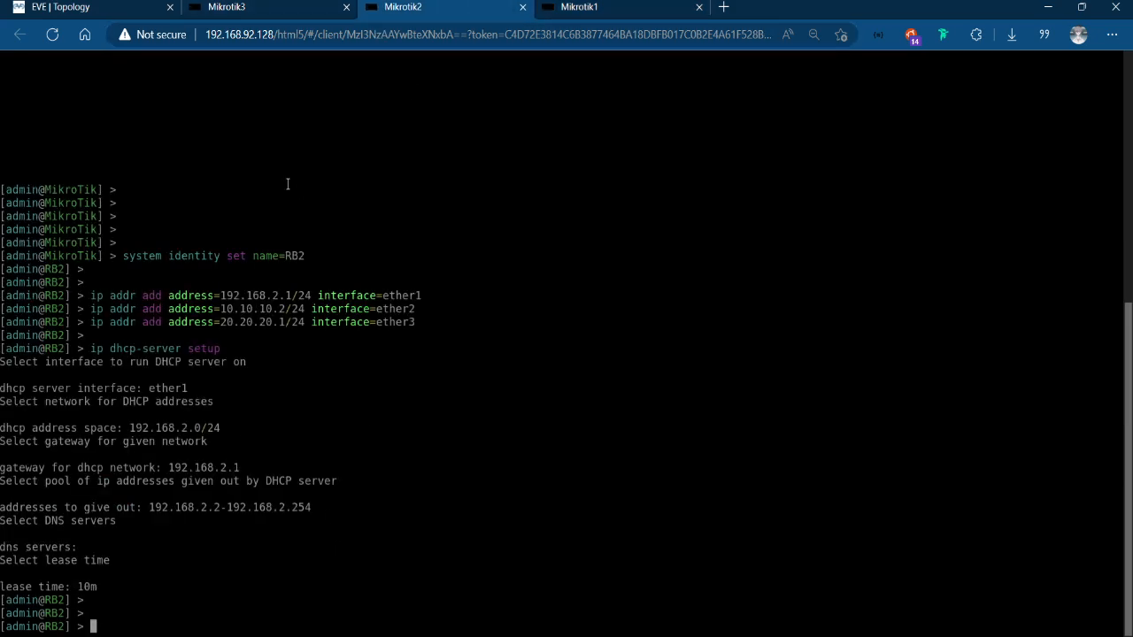
pyautogui.press('Up')
pyautogui.press('BackSpace')
pyautogui.press('BackSpace')
pyautogui.press('BackSpace')
pyautogui.press('BackSpace')
pyautogui.press('BackSpace')
pyautogui.press('BackSpace')
pyautogui.press('BackSpace')
pyautogui.press('BackSpace')
pyautogui.press('BackSpace')
pyautogui.press('BackSpace')
pyautogui.press('BackSpace')
pyautogui.press('BackSpace')
pyautogui.press('BackSpace')
pyautogui.press('BackSpace')
pyautogui.press('BackSpace')
pyautogui.press('BackSpace')
pyautogui.press('BackSpace')
pyautogui.press('BackSpace')
pyautogui.press('BackSpace')
pyautogui.press('BackSpace')
pyautogui.write('ip route add ds')
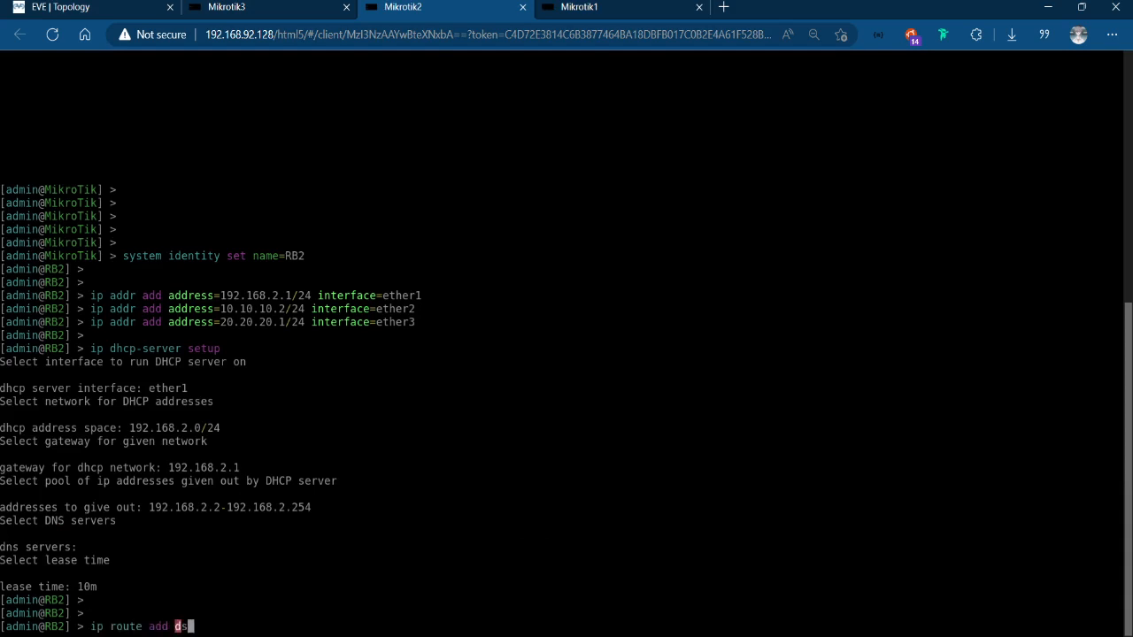
pyautogui.press('Tab')
pyautogui.click(84, 6)
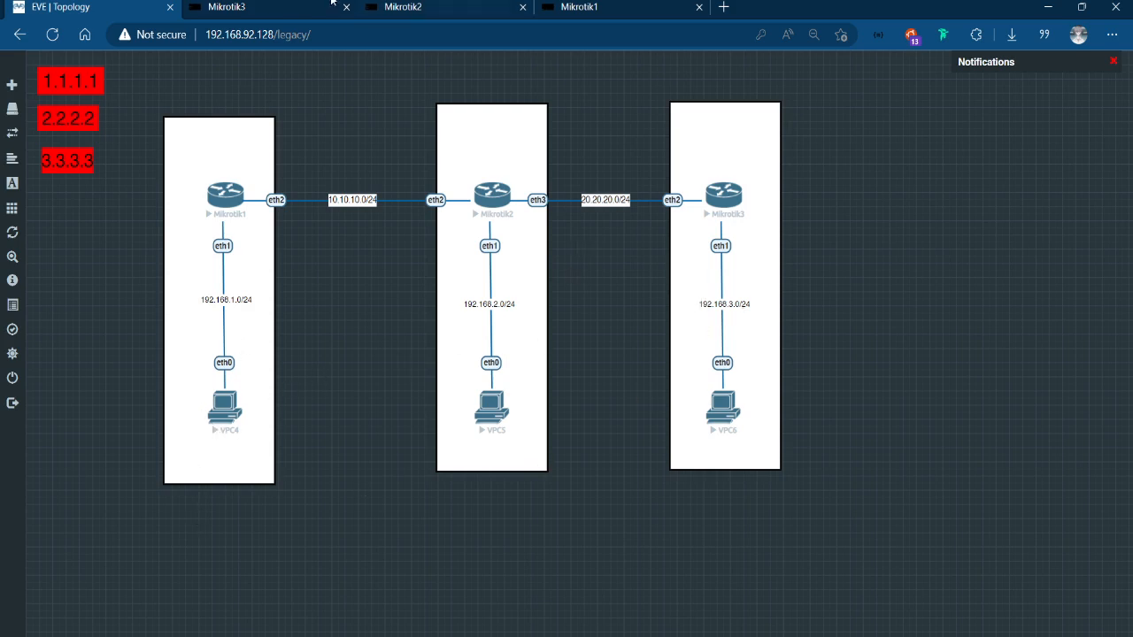
pyautogui.click(446, 5)
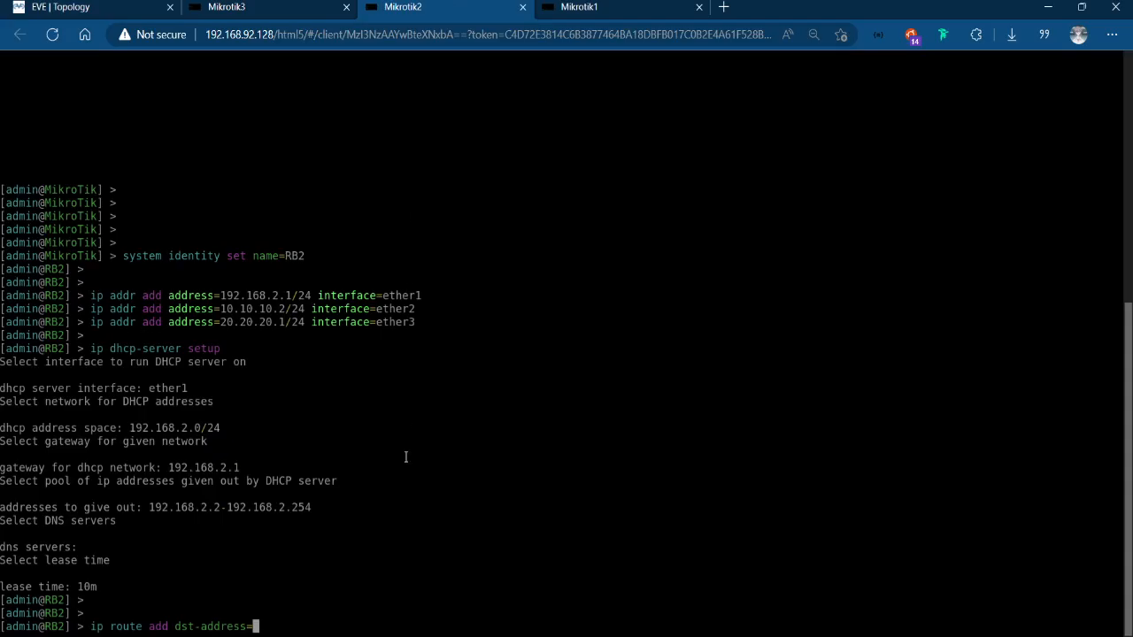
pyautogui.write('192.1')
pyautogui.write('168.')
pyautogui.press('BackSpace')
pyautogui.press('BackSpace')
pyautogui.press('BackSpace')
pyautogui.press('BackSpace')
pyautogui.write('68.1.0/24 ')
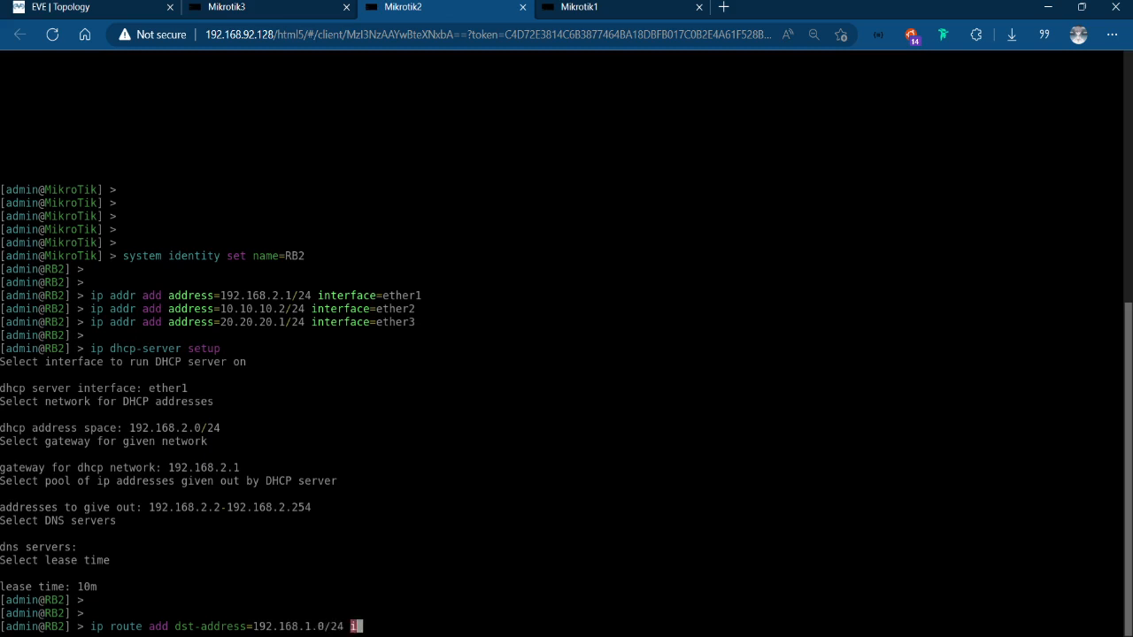
pyautogui.write('gateway=')
pyautogui.press('BackSpace')
pyautogui.write('10.10.10.1')
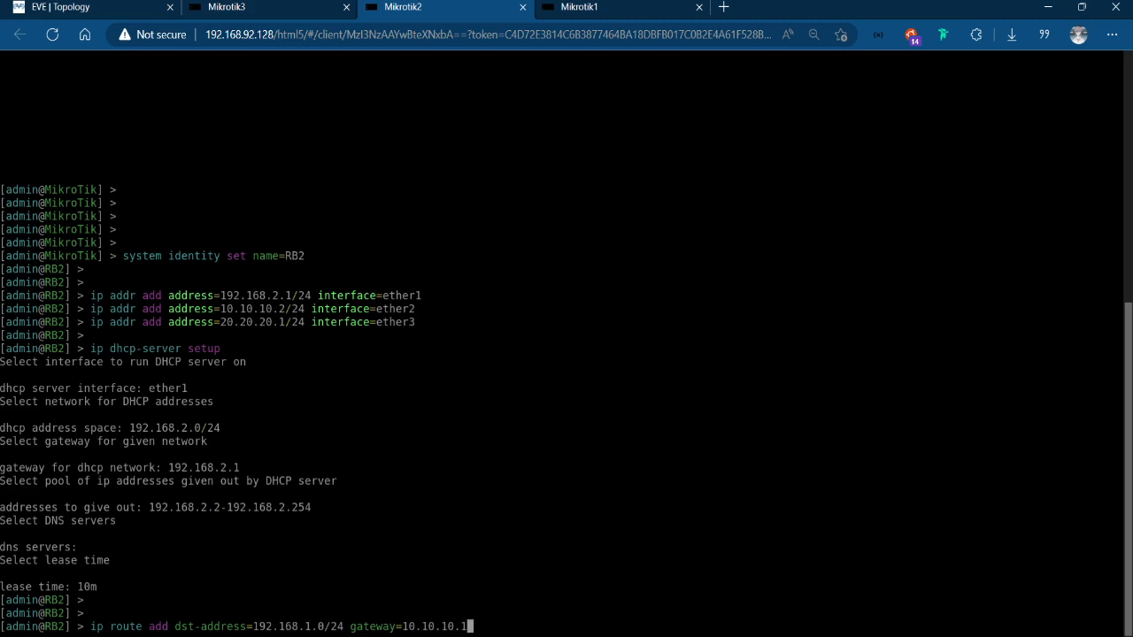
pyautogui.press('Return')
# Add a static route on RB2 to 192.168.3.0/24 through gateway 20.20.20.2.
pyautogui.press('Up')
pyautogui.press('BackSpace')
pyautogui.press('BackSpace')
pyautogui.press('BackSpace')
pyautogui.press('BackSpace')
pyautogui.press('BackSpace')
pyautogui.press('BackSpace')
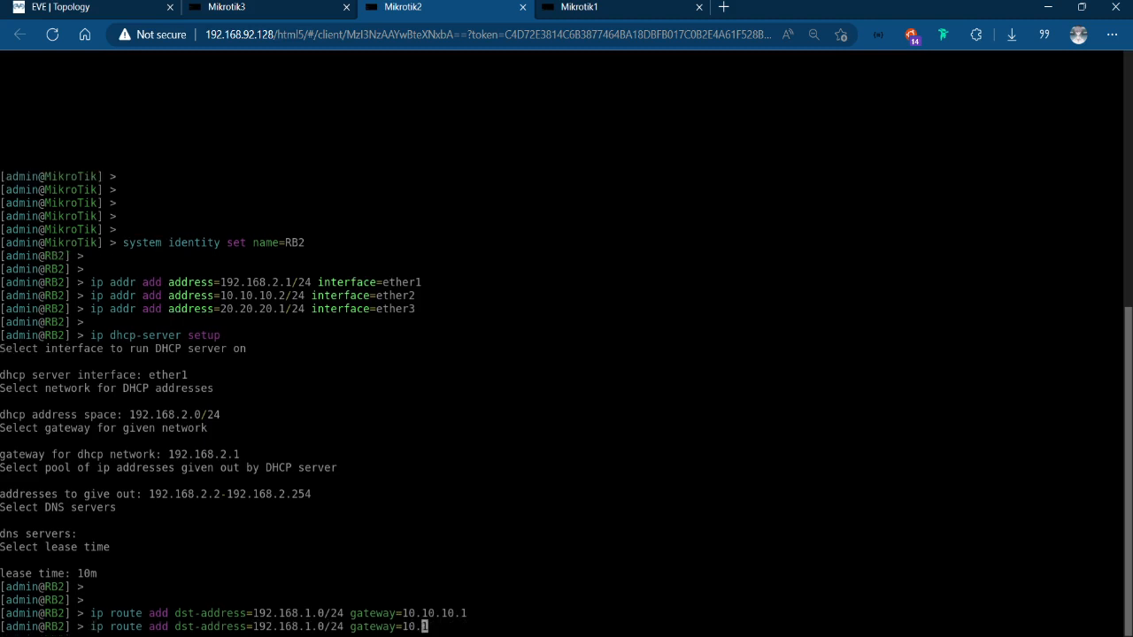
pyautogui.press('BackSpace')
pyautogui.press('BackSpace')
pyautogui.press('BackSpace')
pyautogui.press('BackSpace')
pyautogui.press('BackSpace')
pyautogui.press('BackSpace')
pyautogui.press('BackSpace')
pyautogui.press('BackSpace')
pyautogui.press('BackSpace')
pyautogui.press('BackSpace')
pyautogui.press('BackSpace')
pyautogui.press('BackSpace')
pyautogui.press('BackSpace')
pyautogui.press('BackSpace')
pyautogui.press('BackSpace')
pyautogui.press('BackSpace')
pyautogui.press('BackSpace')
pyautogui.press('BackSpace')
pyautogui.press('BackSpace')
pyautogui.press('BackSpace')
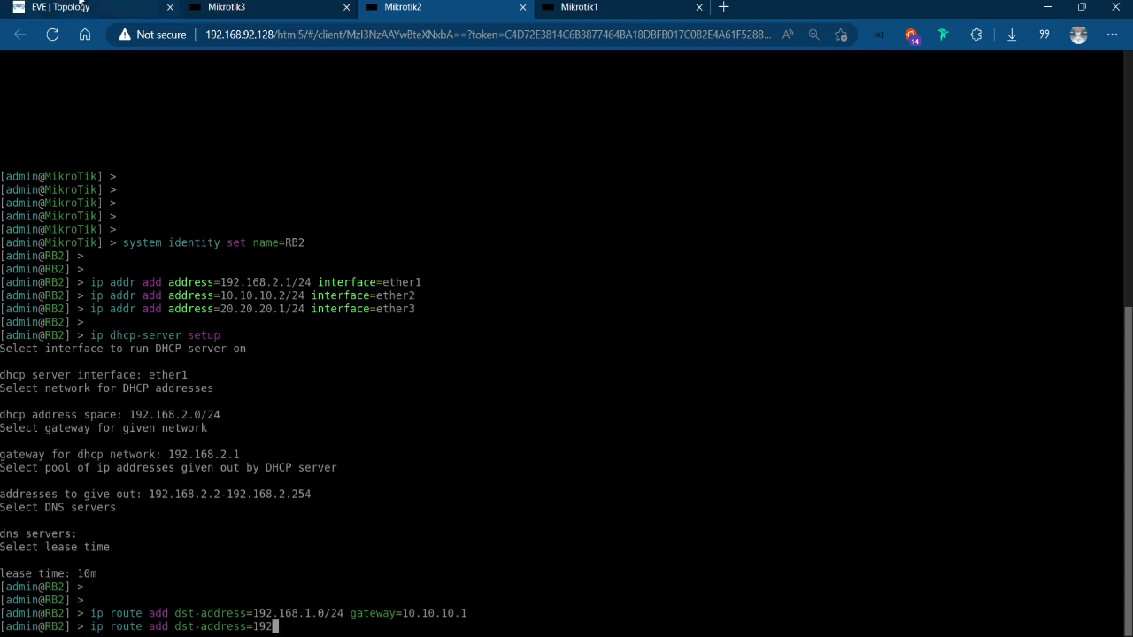
pyautogui.click(227, 8)
pyautogui.click(434, 5)
pyautogui.press('BackSpace')
pyautogui.press('BackSpace')
pyautogui.write('92.168.3.0/24 gateway=')
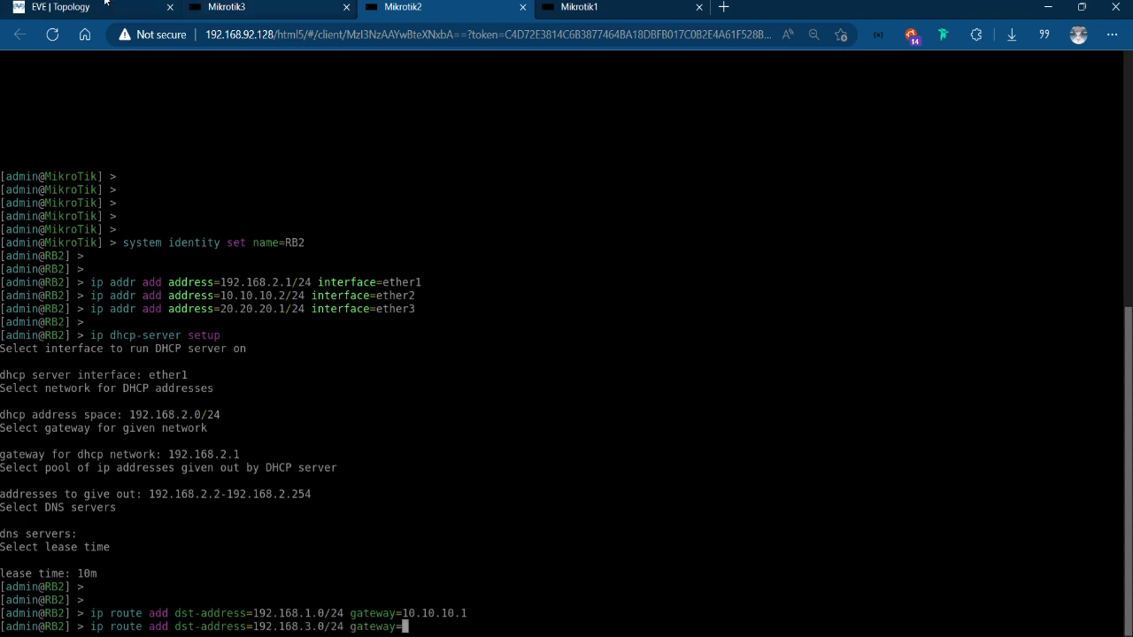
pyautogui.click(105, 6)
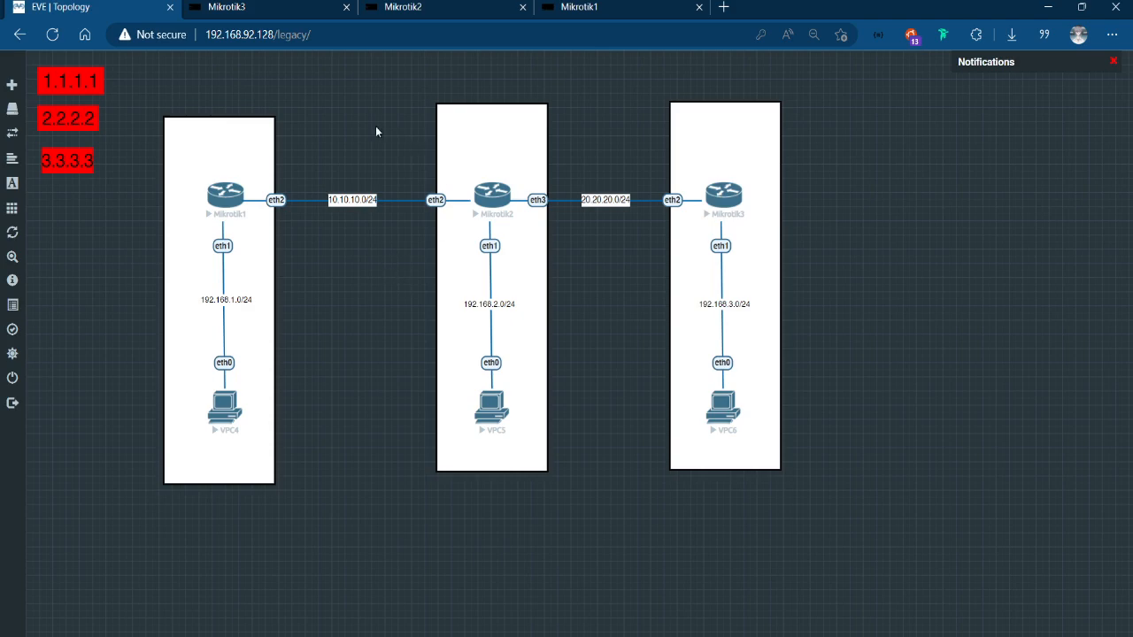
pyautogui.click(488, 3)
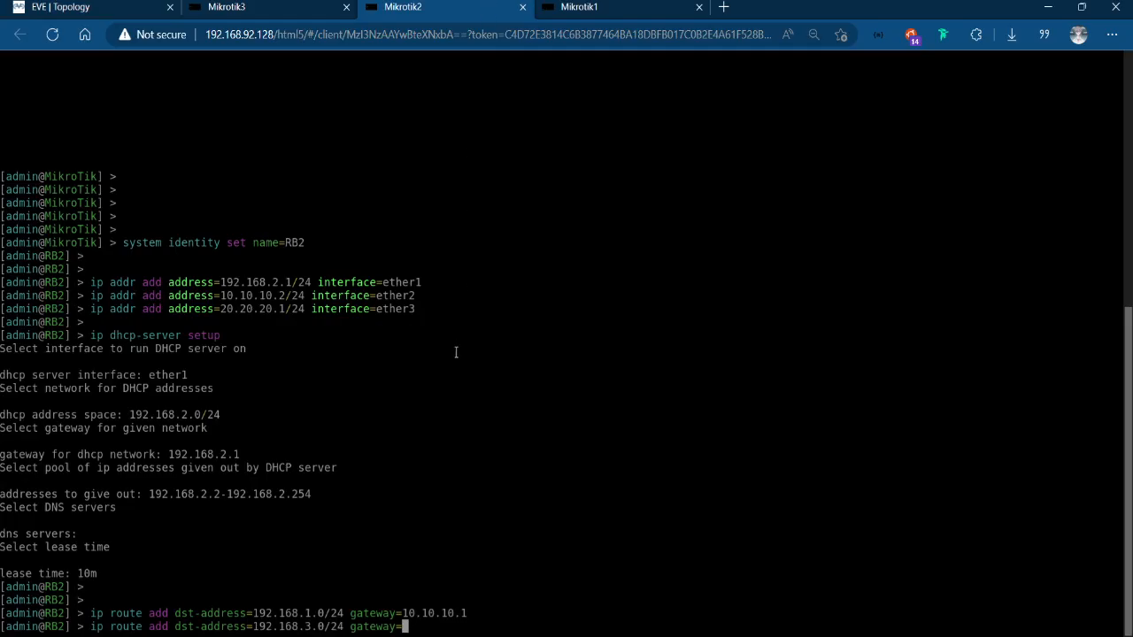
pyautogui.write('20.20.20.2')
pyautogui.press('Return')
# Review the routes in the Mikrotik2 and Mikrotik1 consoles and the EVE topology, and return to the Mikrotik3 console.
pyautogui.click(266, 6)
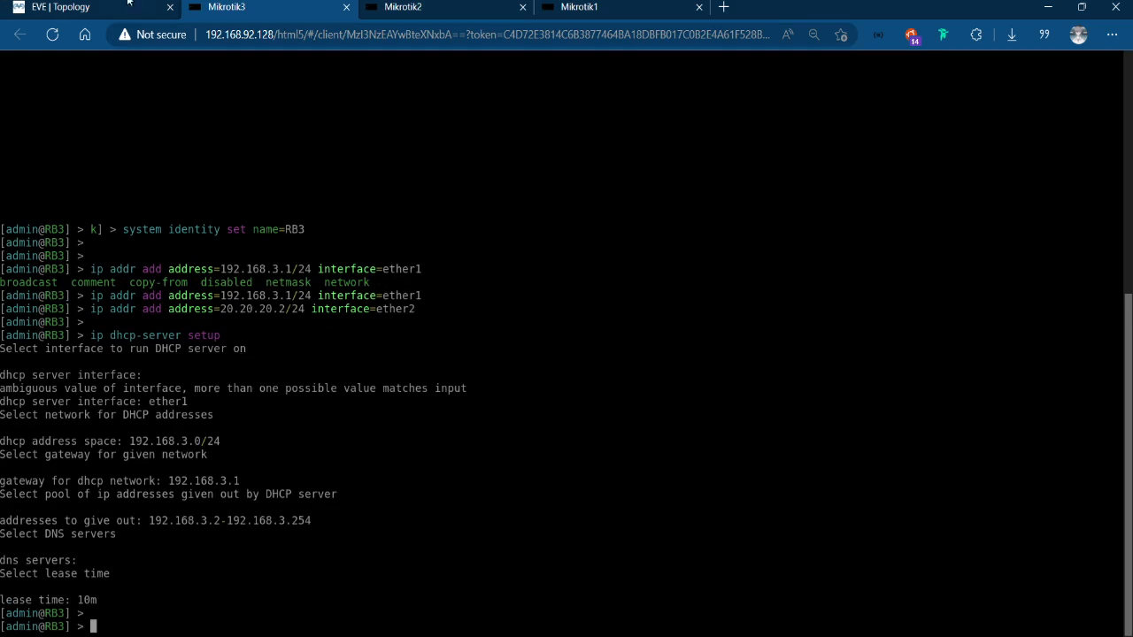
pyautogui.click(410, 5)
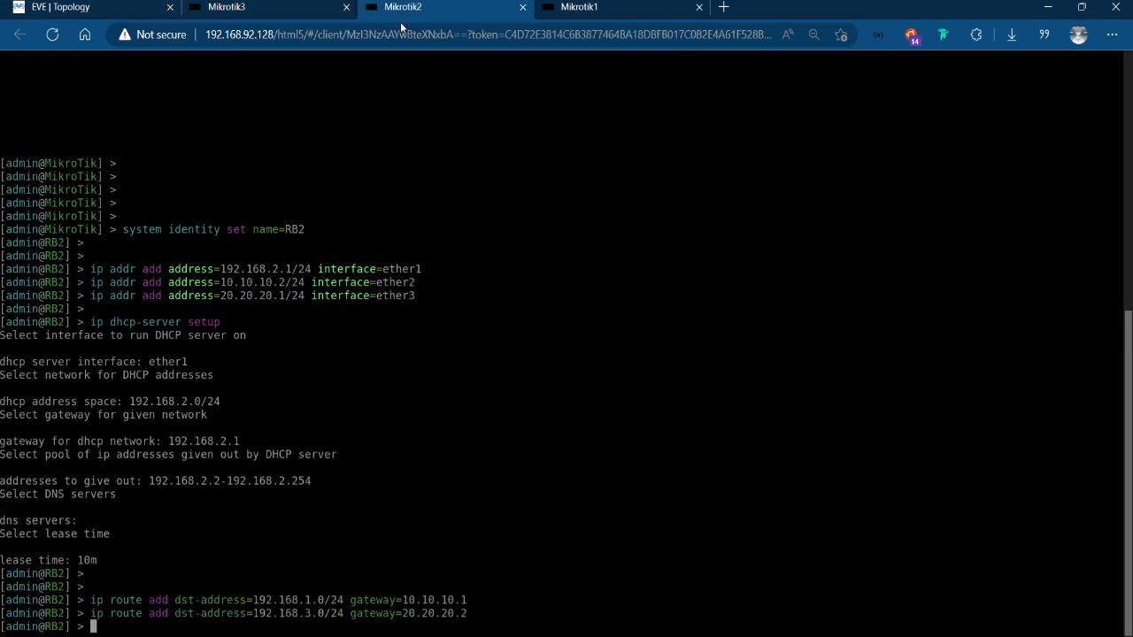
pyautogui.click(566, 9)
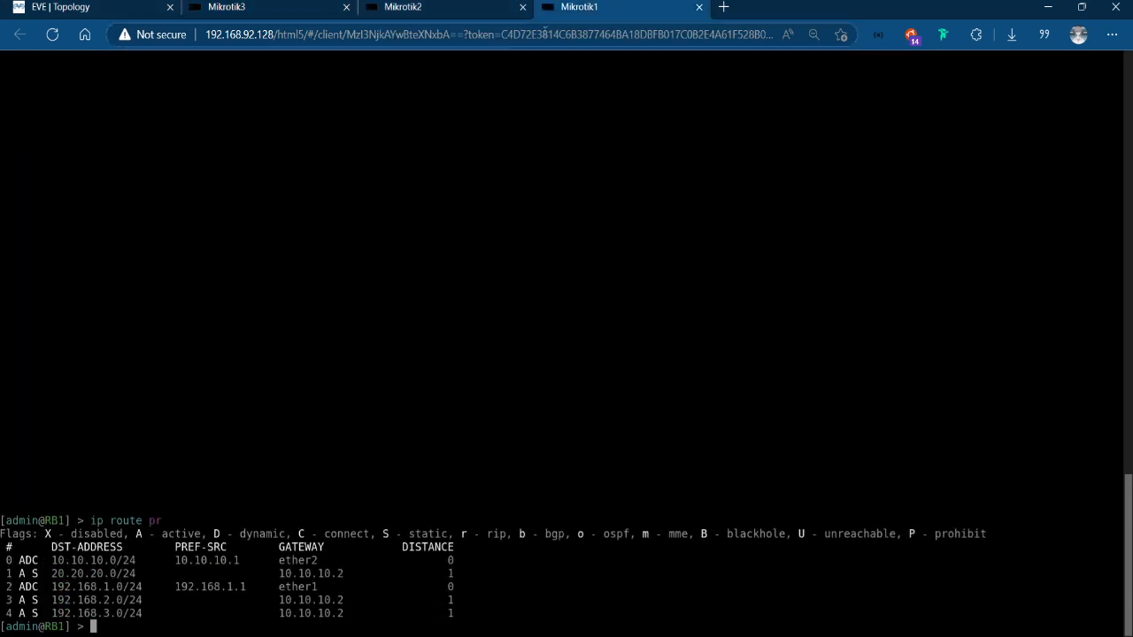
pyautogui.click(228, 5)
pyautogui.click(91, 6)
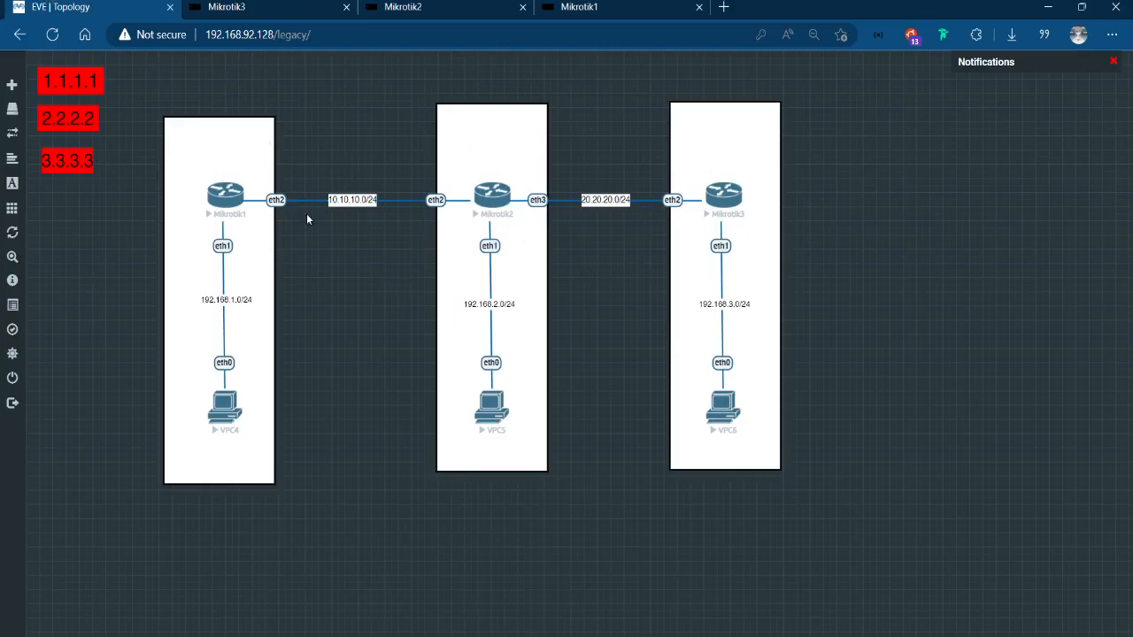
pyautogui.click(310, 7)
# Add a static route on RB3 to 192.168.2.0/24 through gateway 20.20.20.1, checking the gateway link in the EVE topology.
pyautogui.write('i')
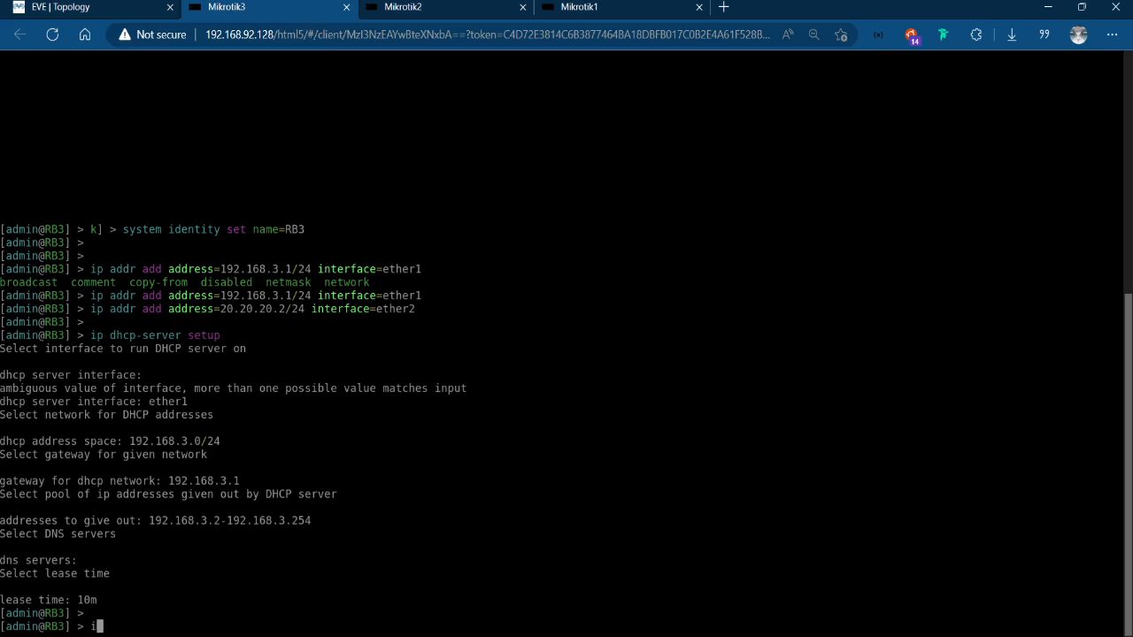
pyautogui.write('p route add ds')
pyautogui.press('Tab')
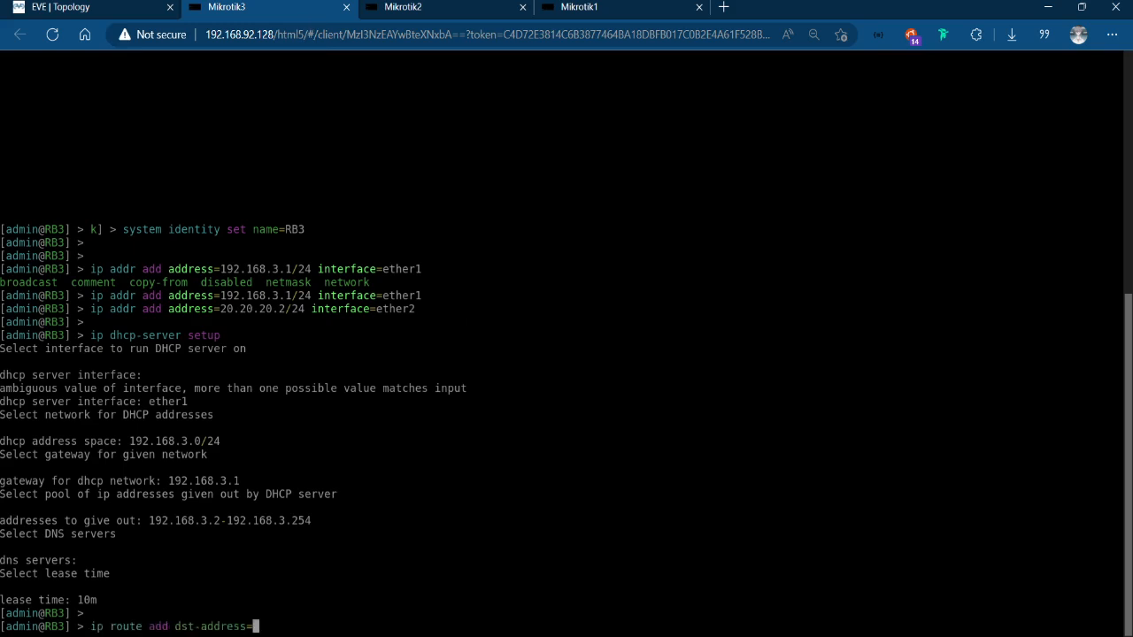
pyautogui.write('192.168.2.0/24 ')
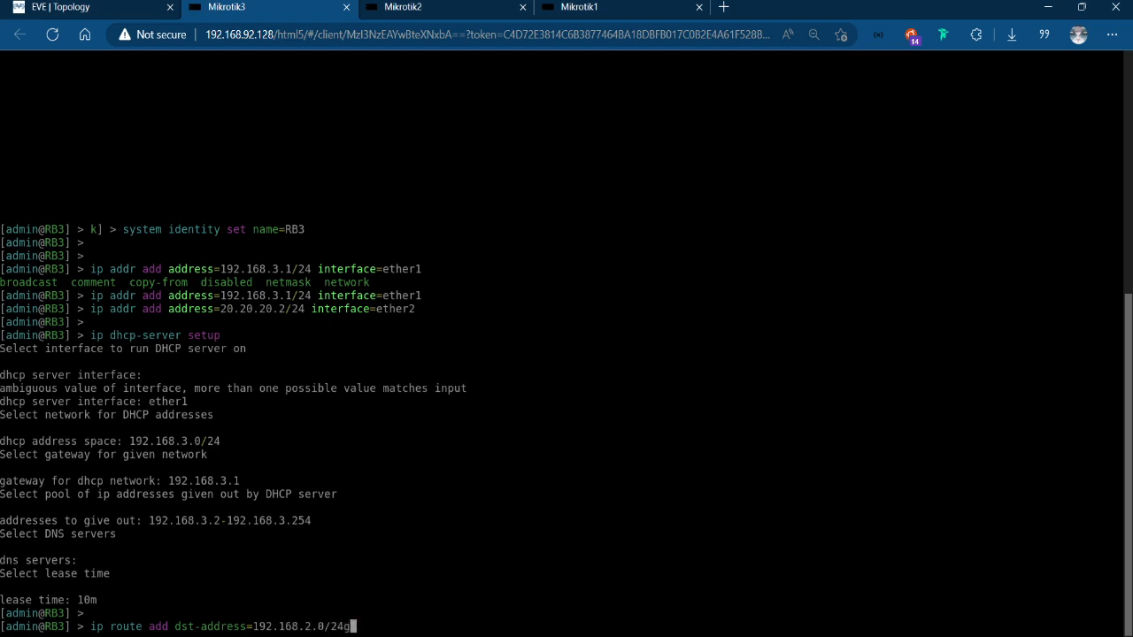
pyautogui.write('ga')
pyautogui.press('Tab')
pyautogui.click(120, 8)
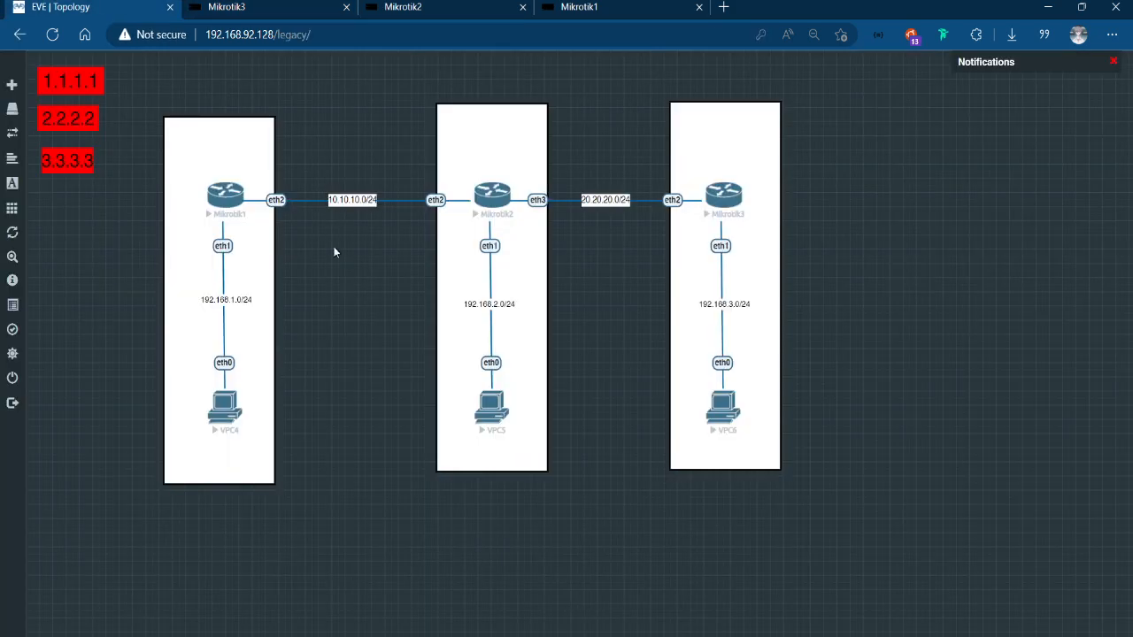
pyautogui.click(296, 4)
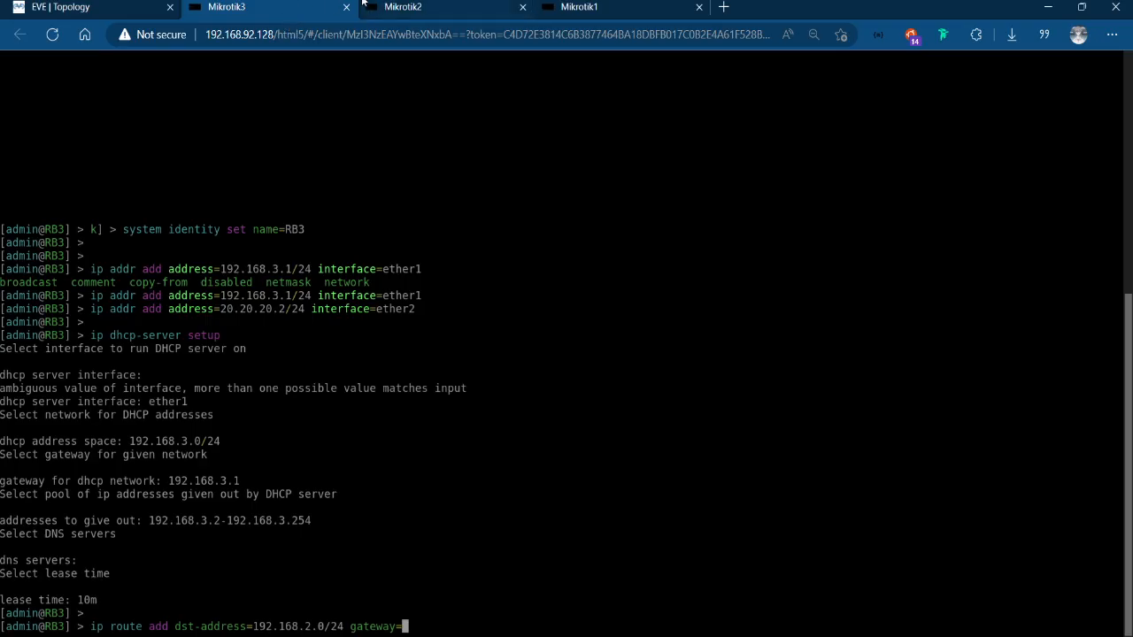
pyautogui.write('20.20.20.1')
pyautogui.press('Return')
# Add a static route on RB3 to 10.10.10.0/24 through gateway 20.20.20.1.
pyautogui.press('Up')
pyautogui.press('BackSpace')
pyautogui.press('BackSpace')
pyautogui.press('BackSpace')
pyautogui.press('BackSpace')
pyautogui.press('BackSpace')
pyautogui.press('BackSpace')
pyautogui.press('BackSpace')
pyautogui.press('BackSpace')
pyautogui.press('BackSpace')
pyautogui.press('BackSpace')
pyautogui.press('BackSpace')
pyautogui.press('BackSpace')
pyautogui.press('BackSpace')
pyautogui.press('BackSpace')
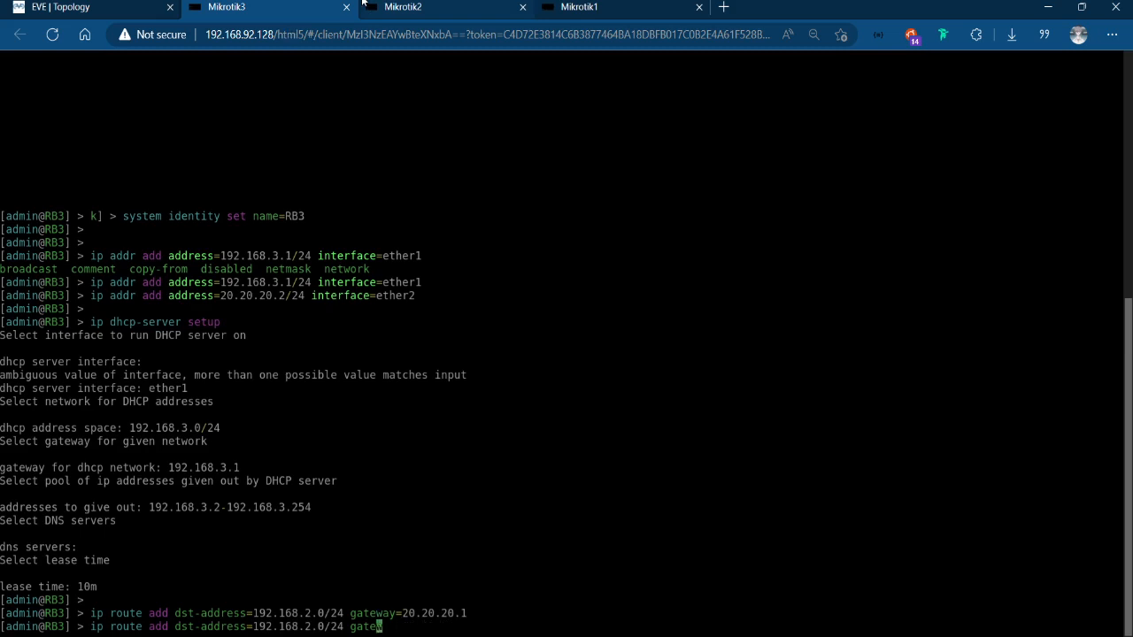
pyautogui.press('BackSpace')
pyautogui.press('BackSpace')
pyautogui.press('BackSpace')
pyautogui.press('BackSpace')
pyautogui.press('BackSpace')
pyautogui.press('BackSpace')
pyautogui.press('BackSpace')
pyautogui.press('BackSpace')
pyautogui.press('BackSpace')
pyautogui.press('BackSpace')
pyautogui.press('BackSpace')
pyautogui.press('BackSpace')
pyautogui.press('BackSpace')
pyautogui.press('BackSpace')
pyautogui.press('BackSpace')
pyautogui.press('BackSpace')
pyautogui.press('BackSpace')
pyautogui.press('BackSpace')
pyautogui.press('BackSpace')
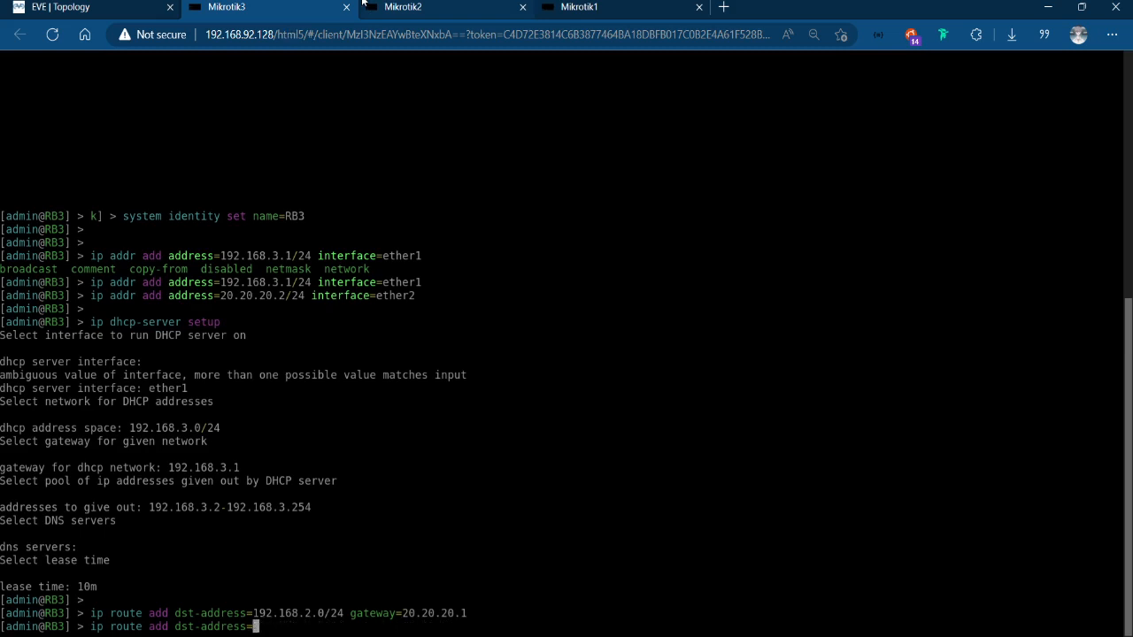
pyautogui.write('10.10.10.0/24 gateway=20.20')
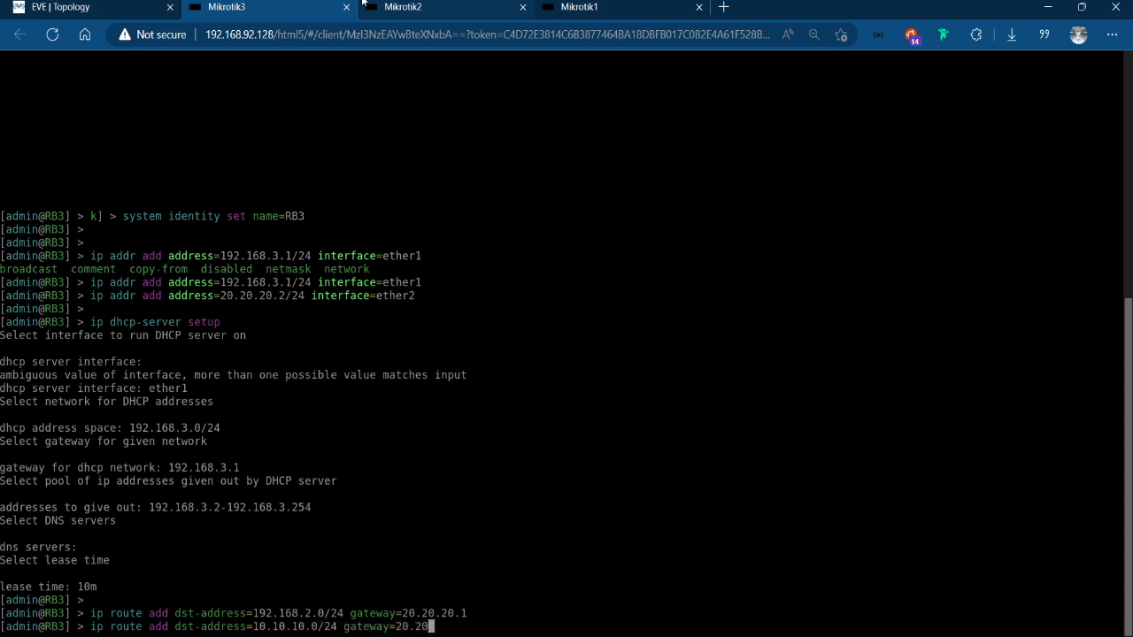
pyautogui.write('.20.1')
pyautogui.press('Return')
# Add a static route on RB3 to 192.168.1.0/24 through gateway 20.20.20.1 and go to the Mikrotik1 console.
pyautogui.press('Up')
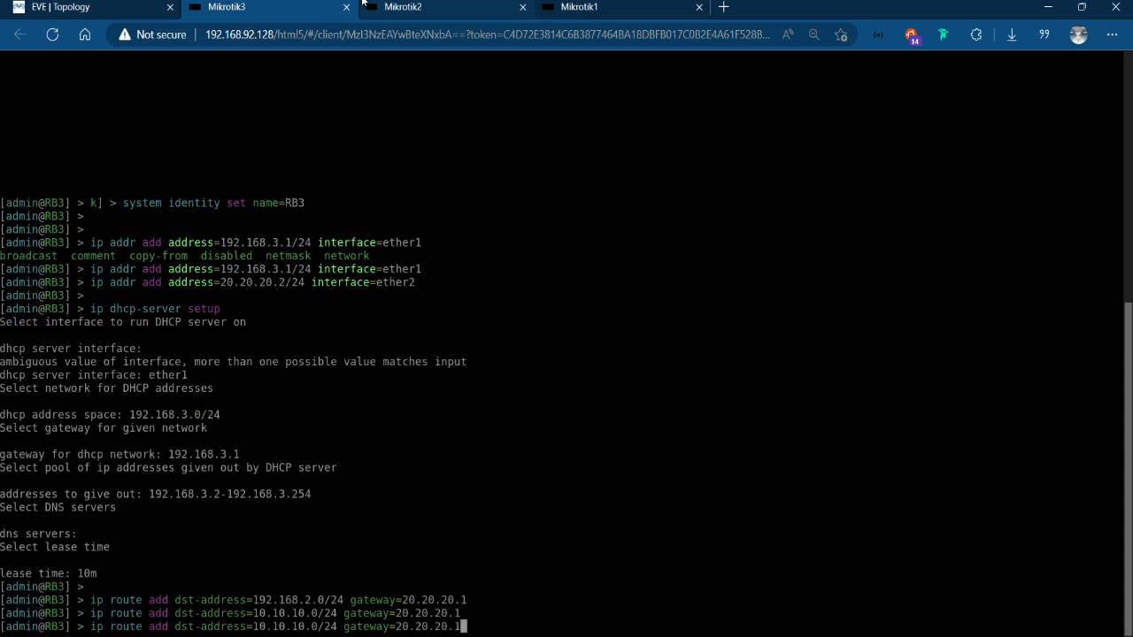
pyautogui.press('BackSpace')
pyautogui.press('BackSpace')
pyautogui.press('BackSpace')
pyautogui.press('BackSpace')
pyautogui.press('BackSpace')
pyautogui.press('BackSpace')
pyautogui.press('BackSpace')
pyautogui.press('BackSpace')
pyautogui.press('BackSpace')
pyautogui.press('BackSpace')
pyautogui.press('BackSpace')
pyautogui.press('BackSpace')
pyautogui.press('BackSpace')
pyautogui.press('BackSpace')
pyautogui.press('BackSpace')
pyautogui.press('BackSpace')
pyautogui.press('BackSpace')
pyautogui.press('BackSpace')
pyautogui.press('BackSpace')
pyautogui.press('BackSpace')
pyautogui.press('BackSpace')
pyautogui.press('BackSpace')
pyautogui.press('BackSpace')
pyautogui.press('BackSpace')
pyautogui.press('BackSpace')
pyautogui.press('BackSpace')
pyautogui.press('BackSpace')
pyautogui.press('BackSpace')
pyautogui.press('BackSpace')
pyautogui.press('BackSpace')
pyautogui.press('BackSpace')
pyautogui.press('BackSpace')
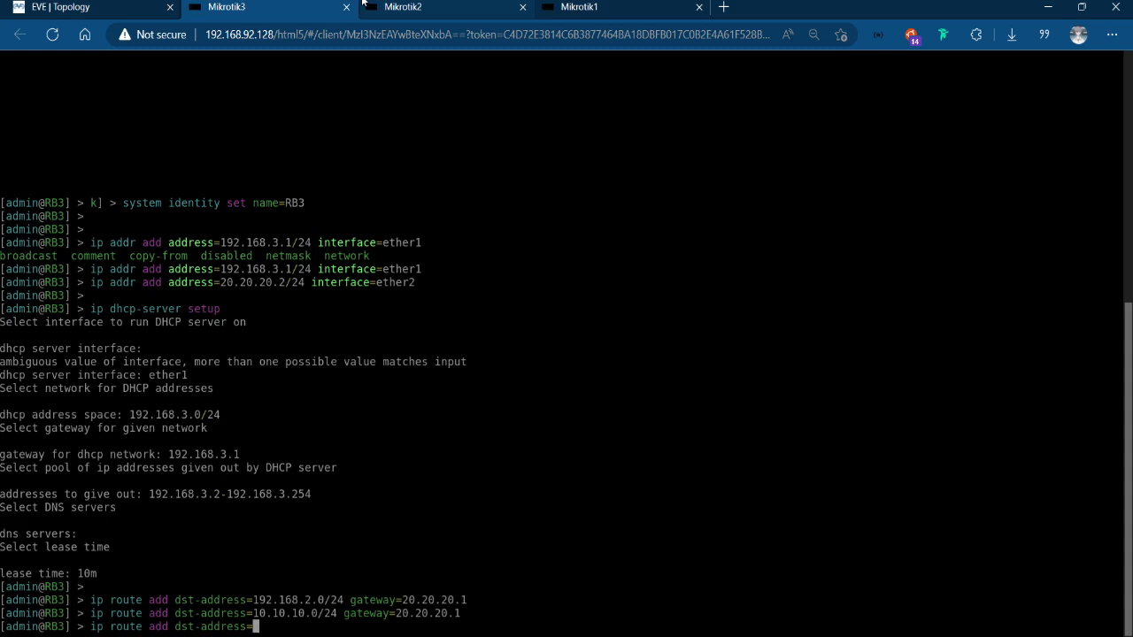
pyautogui.write('192.168.1.0.')
pyautogui.press('BackSpace')
pyautogui.write('/24 ')
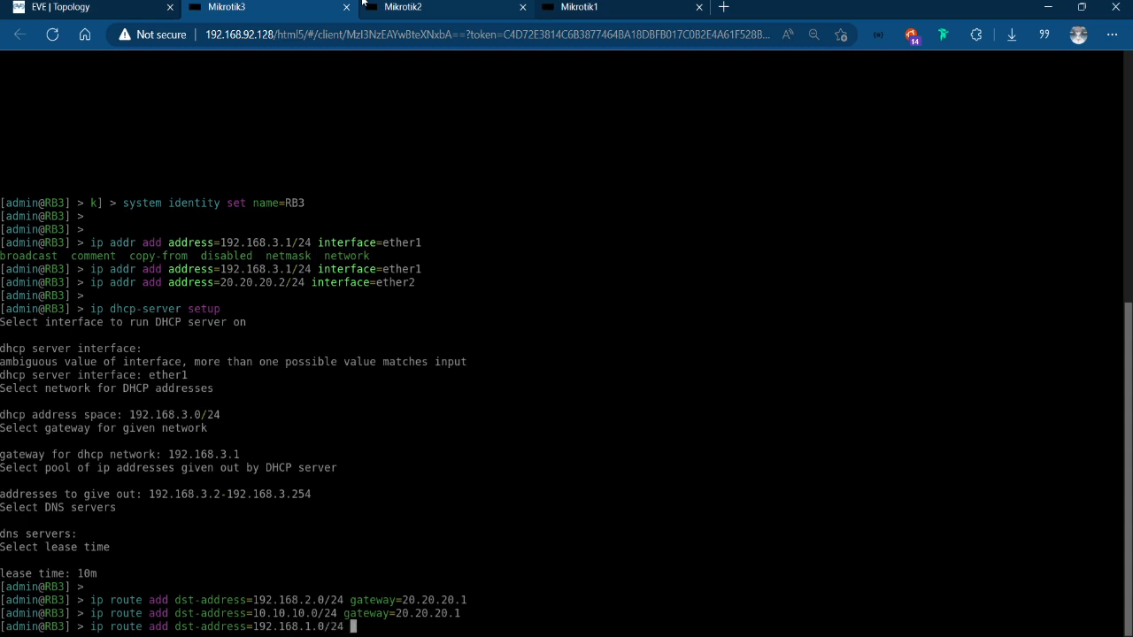
pyautogui.write('gateway=20.20.20.1')
pyautogui.click(646, 6)
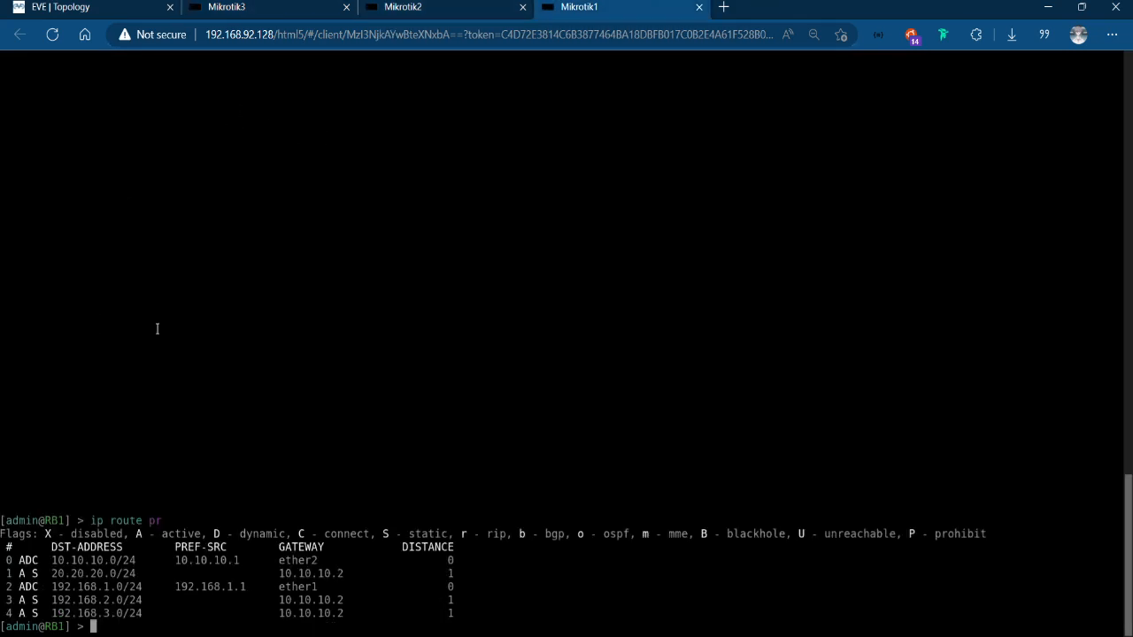
# Look back through the earlier commands in the Mikrotik1 console and return to the EVE topology.
pyautogui.press('Up')
pyautogui.press('Up')
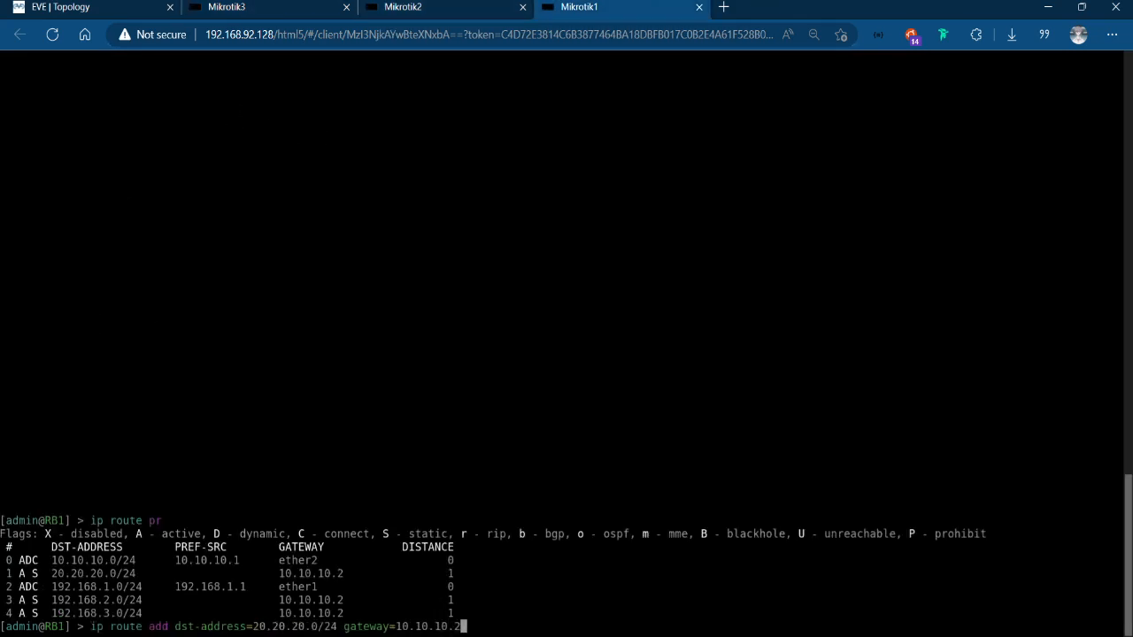
pyautogui.press('Up')
pyautogui.press('Up')
pyautogui.press('Up')
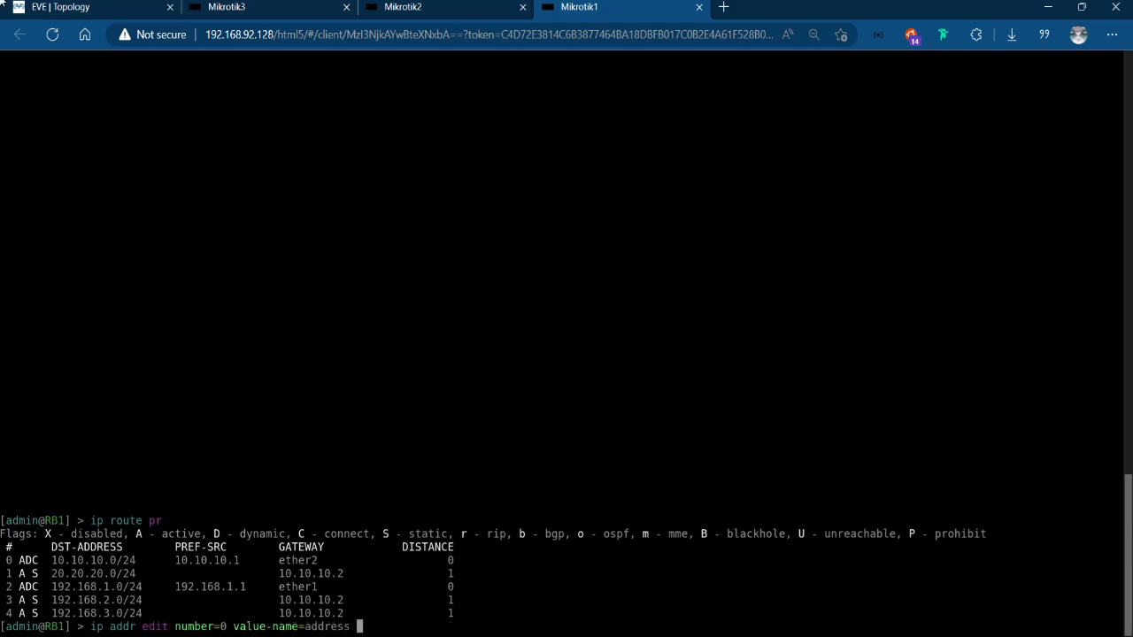
pyautogui.hotkey('ctrl', 'Tab')
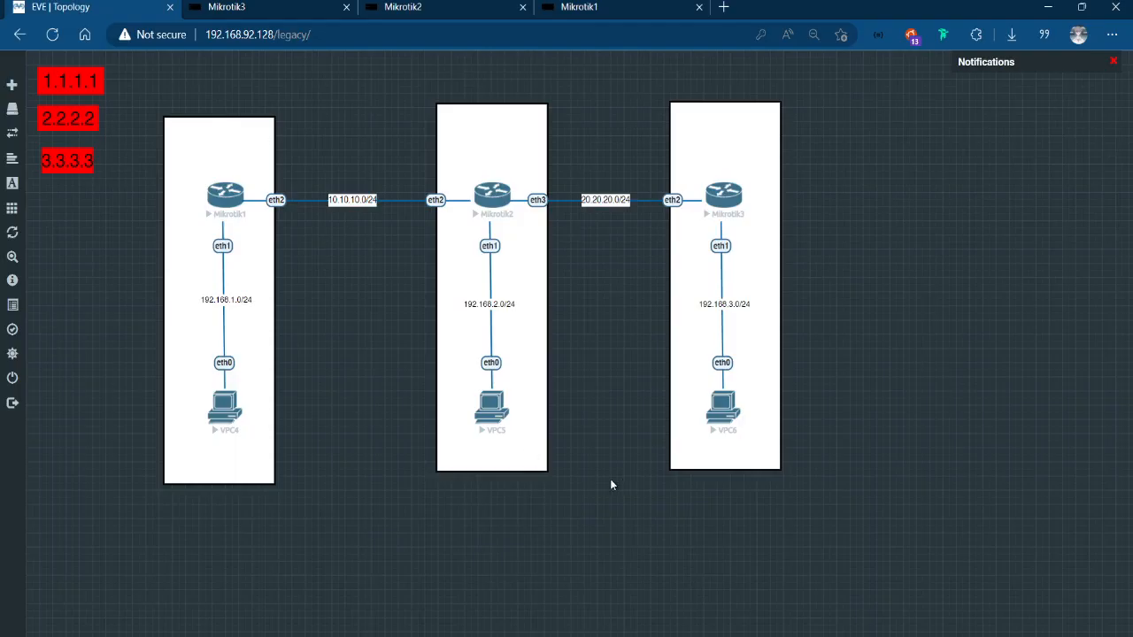
# Submit the pending RB3 static route to 192.168.1.0/24 through gateway 20.20.20.1 and print RB3's routing table.
pyautogui.click(287, 7)
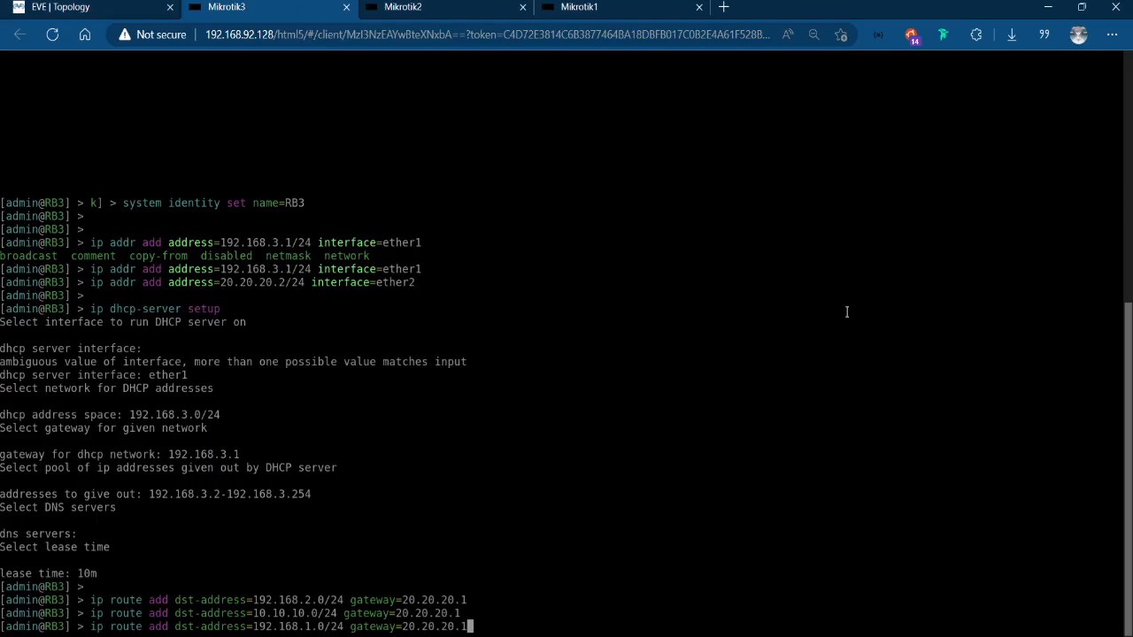
pyautogui.press('Return')
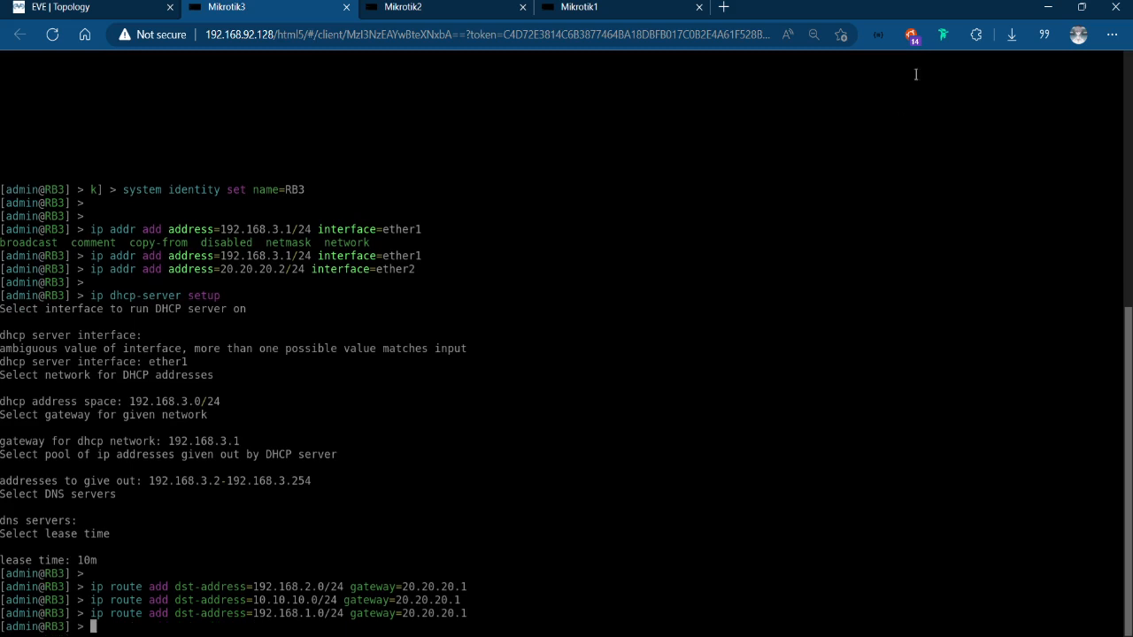
pyautogui.click(629, 7)
pyautogui.click(281, 6)
pyautogui.press('Return')
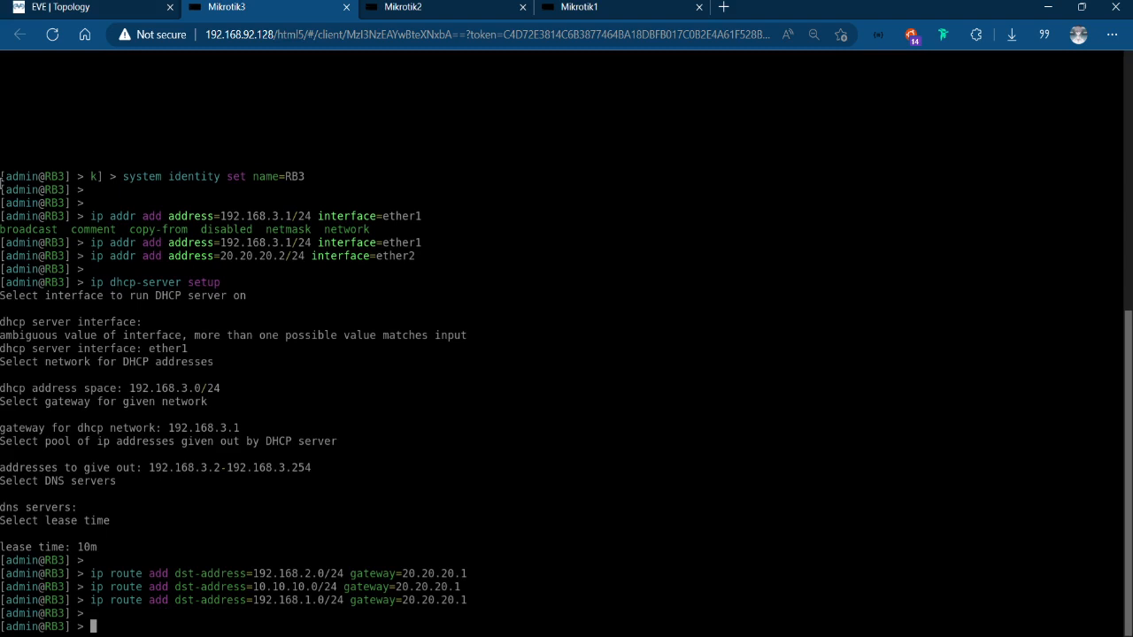
pyautogui.write('ip route print')
pyautogui.press('Return')
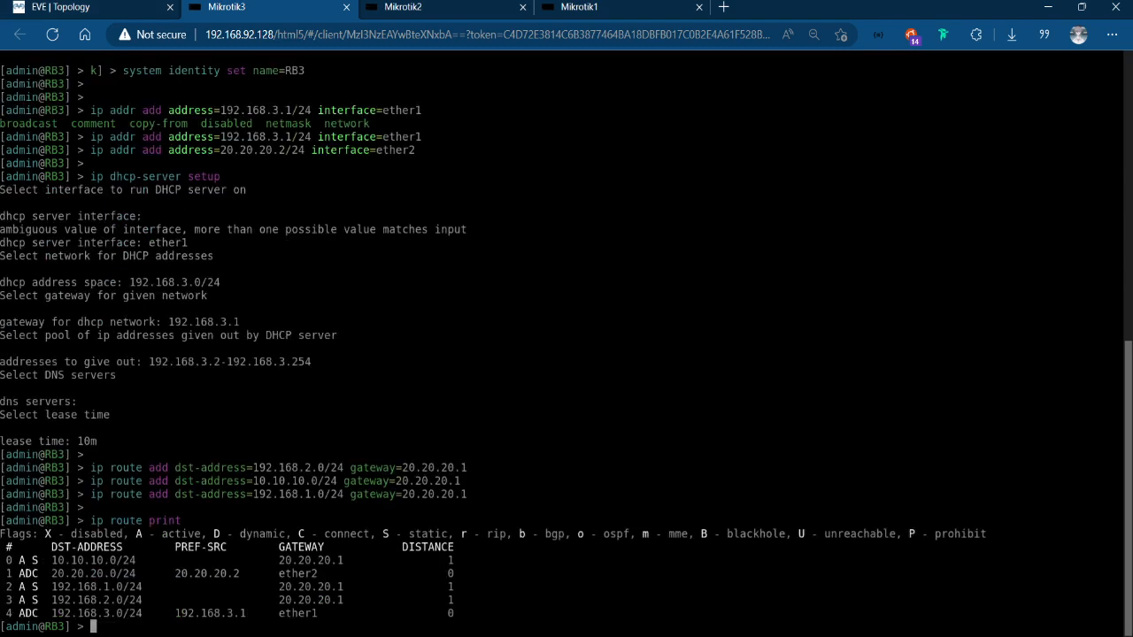
# Print the routing table of RB2 in the Mikrotik2 console.
pyautogui.click(392, 6)
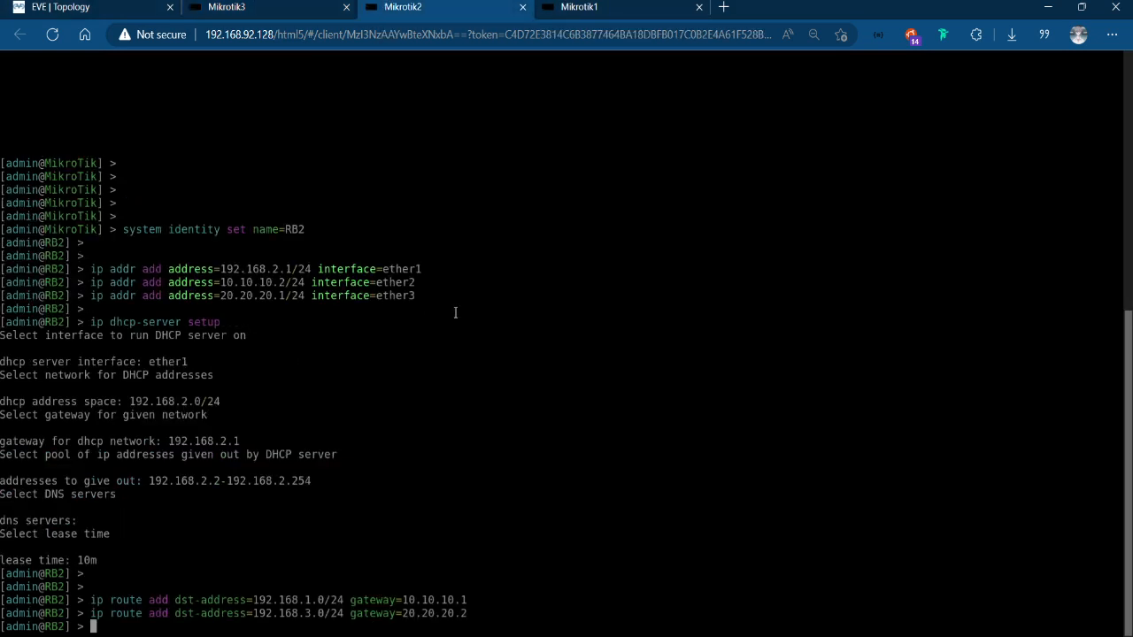
pyautogui.press('Return')
pyautogui.press('Return')
pyautogui.write('ip route prin')
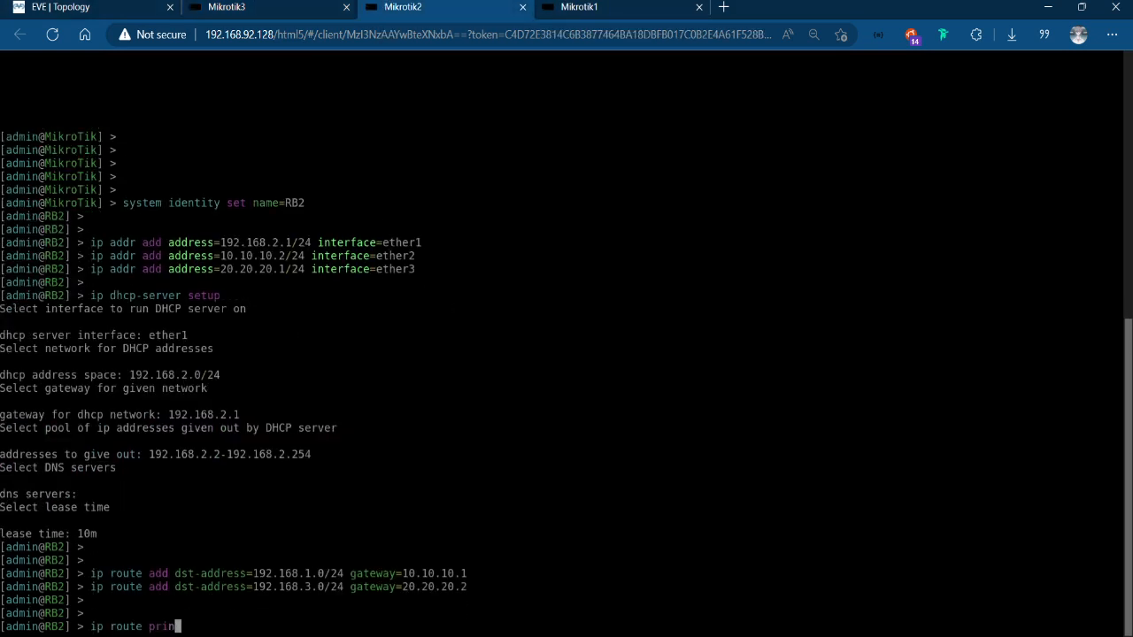
pyautogui.write('t')
pyautogui.press('Return')
# Clear the leftover address edit command in the Mikrotik1 console and print RB1's routing table.
pyautogui.click(683, 6)
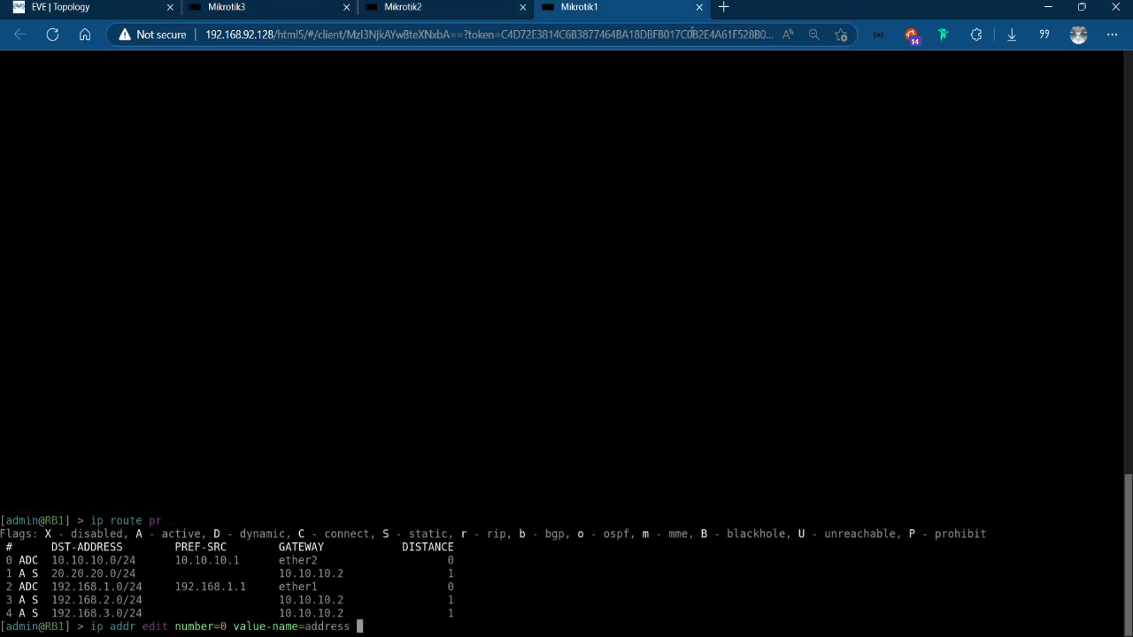
pyautogui.press('Return')
pyautogui.hotkey('ctrl', 'o')
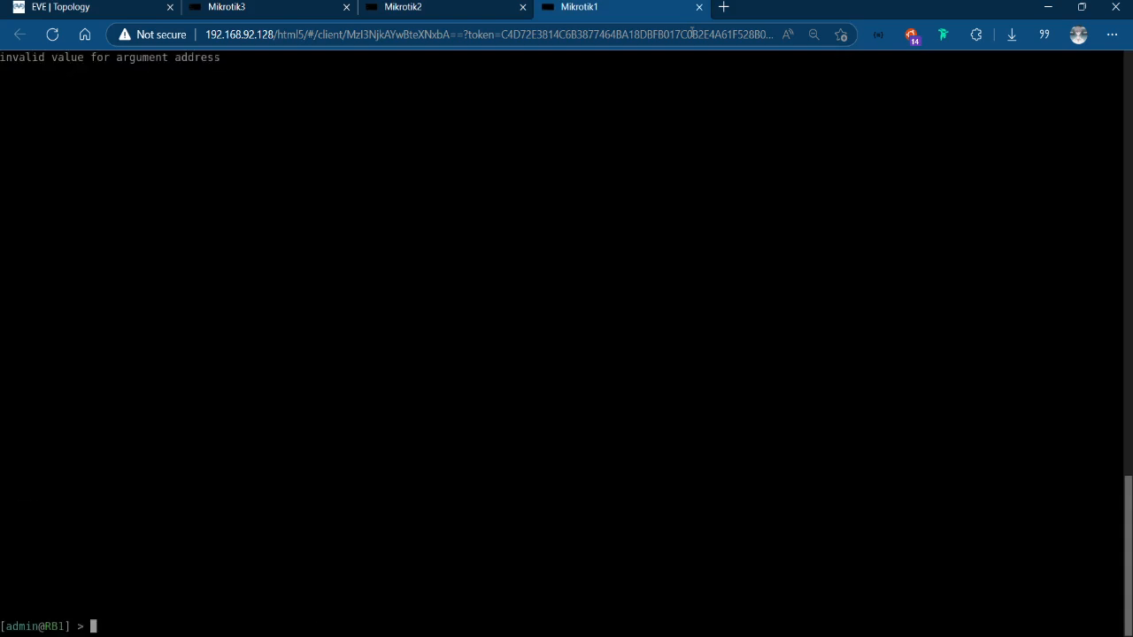
pyautogui.write('ip route print')
pyautogui.press('Return')
# Open the consoles of VPC4, VPC5 and VPC6 from the EVE topology.
pyautogui.click(81, 7)
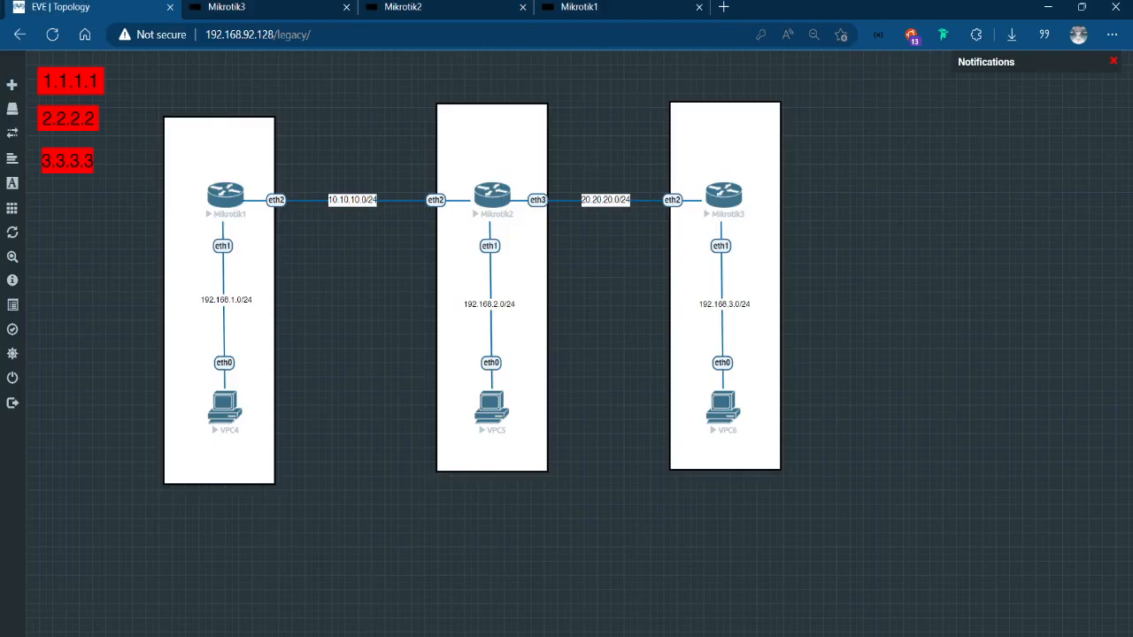
pyautogui.click(227, 413)
pyautogui.click(146, 7)
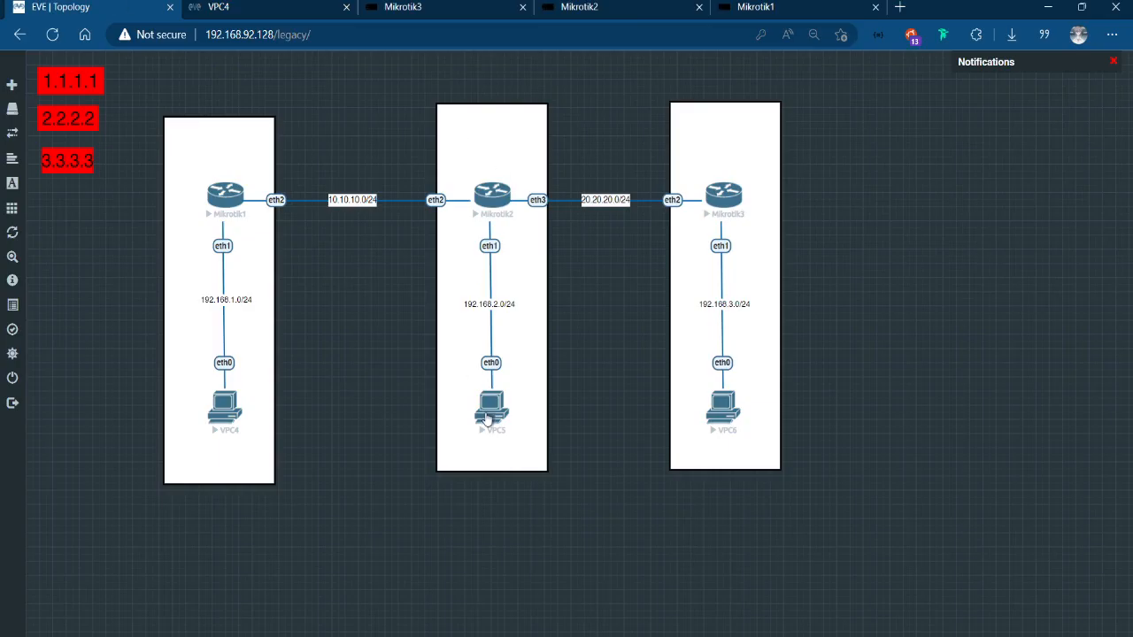
pyautogui.click(498, 407)
pyautogui.click(62, 7)
pyautogui.click(721, 413)
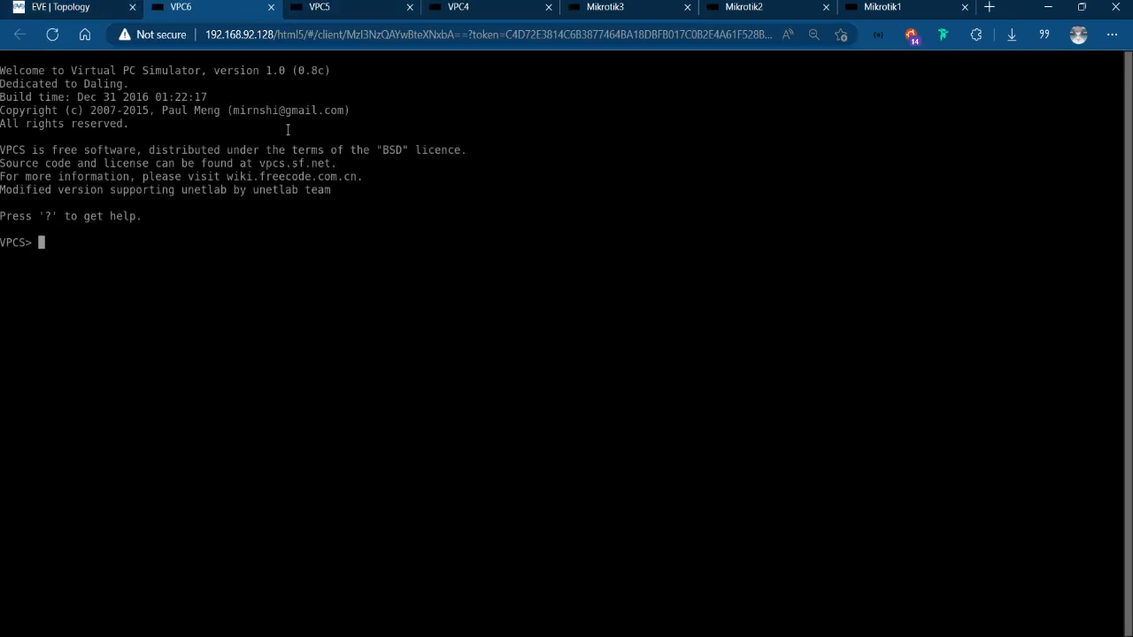
# Request an IP address with the dhcp command on VPC6, VPC5 and VPC4.
pyautogui.write('dhcp')
pyautogui.press('Return')
pyautogui.click(368, 3)
pyautogui.write('dhcp')
pyautogui.press('Return')
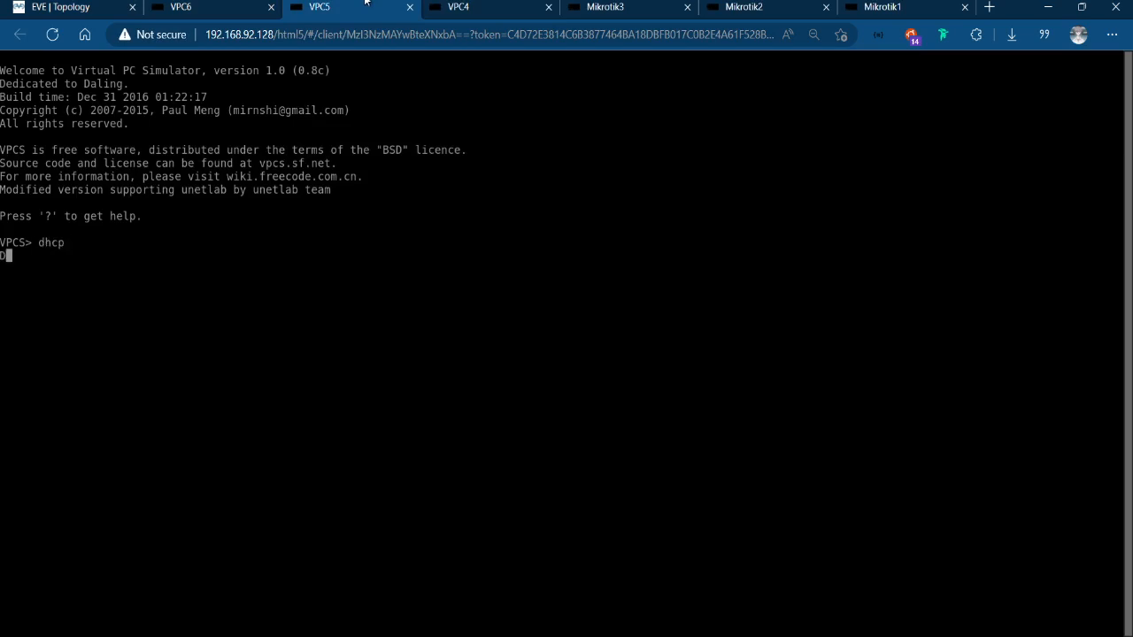
pyautogui.click(467, 5)
pyautogui.write('dhcp')
pyautogui.press('Return')
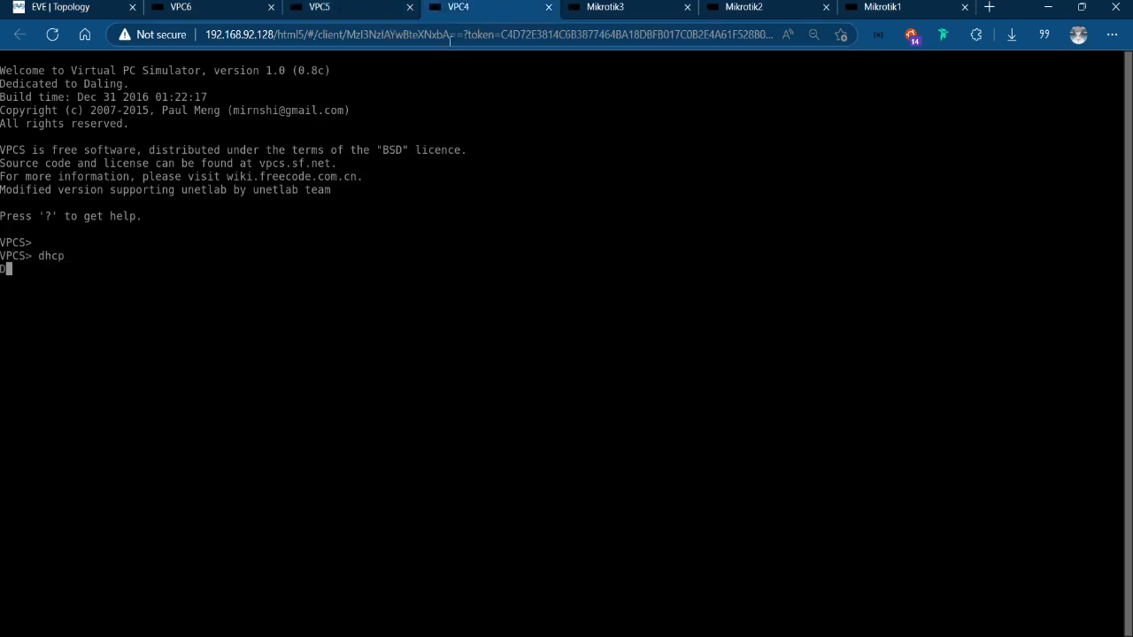
# Check the DHCP responses in the VPC6, VPC5 and VPC4 consoles.
pyautogui.click(234, 7)
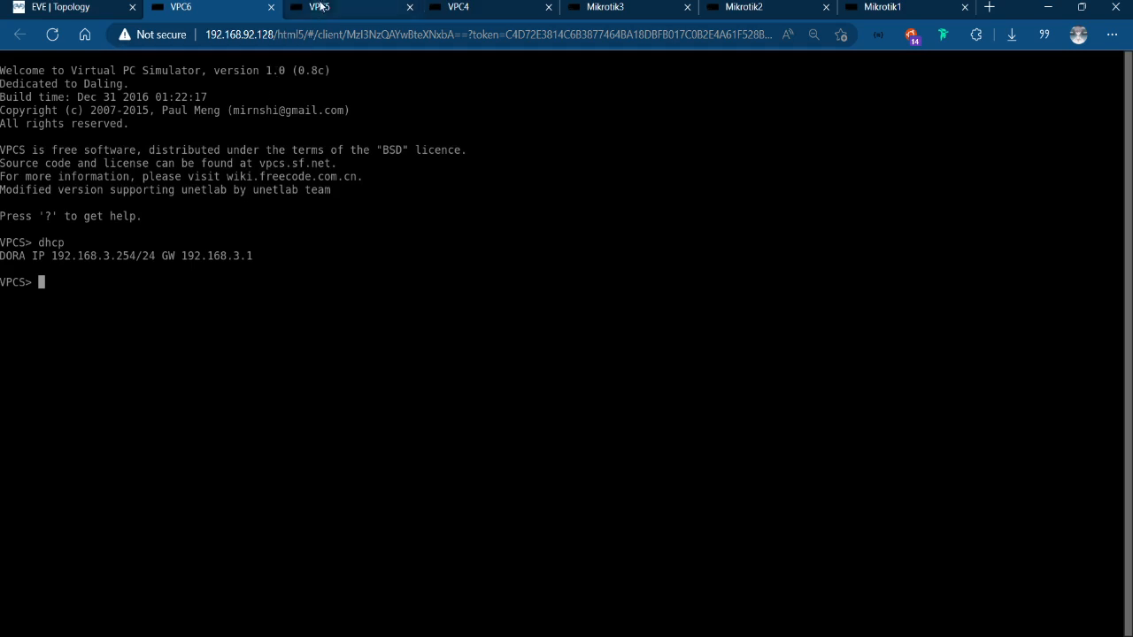
pyautogui.click(321, 6)
pyautogui.click(492, 9)
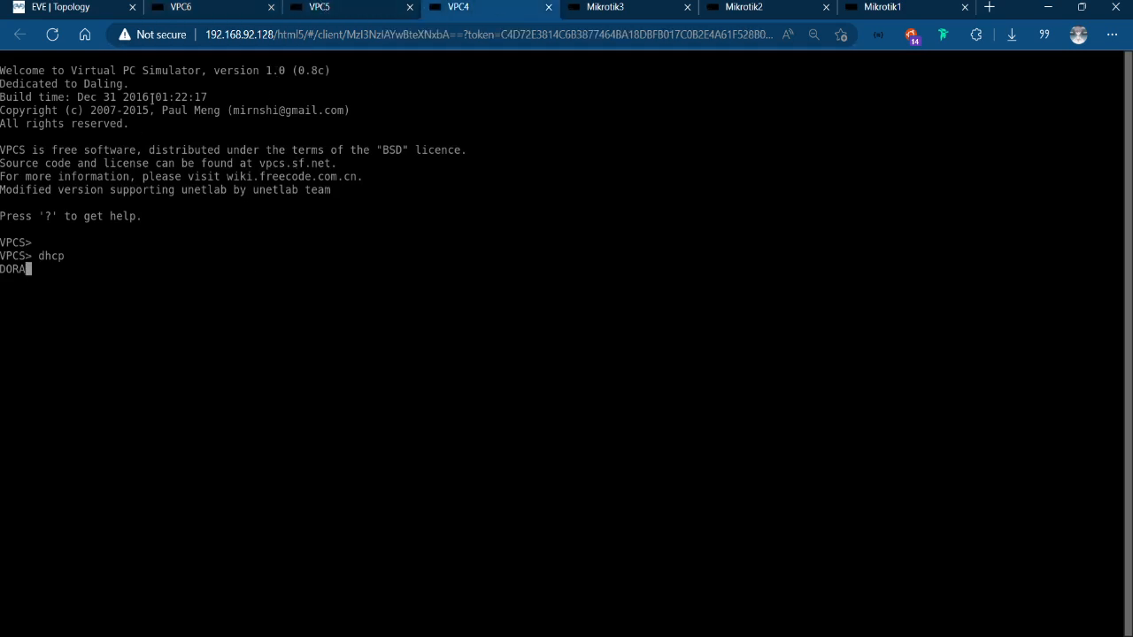
# Test connectivity from VPC6 to VPC4 by pinging 192.168.1.254.
pyautogui.click(182, 7)
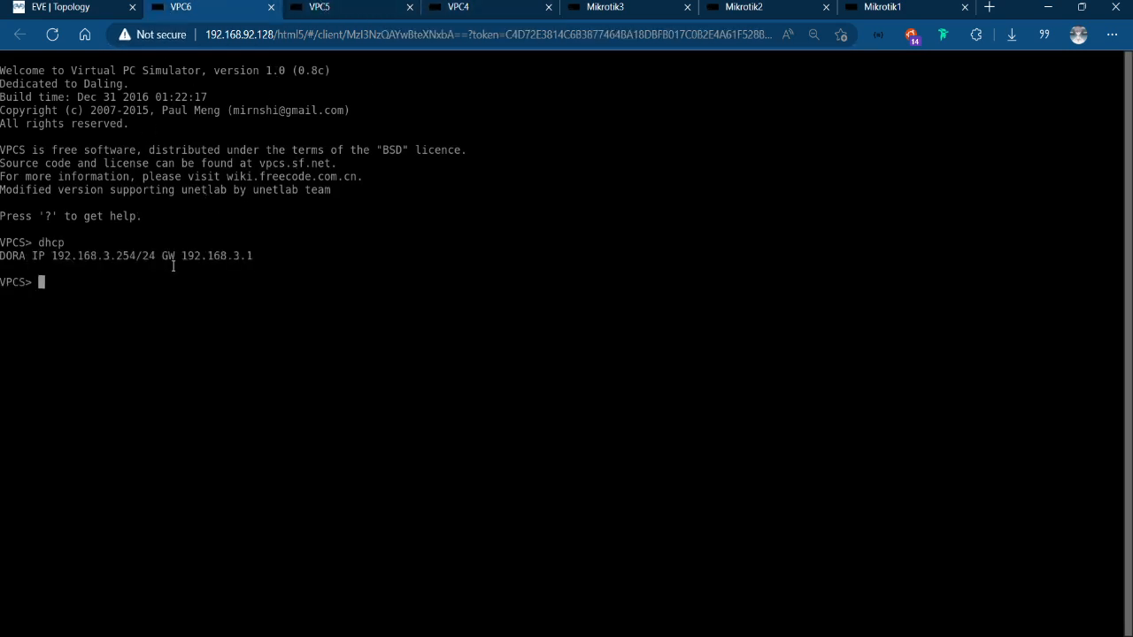
pyautogui.write('ping 192.168')
pyautogui.write('..1.')
pyautogui.press('BackSpace')
pyautogui.press('BackSpace')
pyautogui.press('BackSpace')
pyautogui.write('1.254')
pyautogui.press('Return')
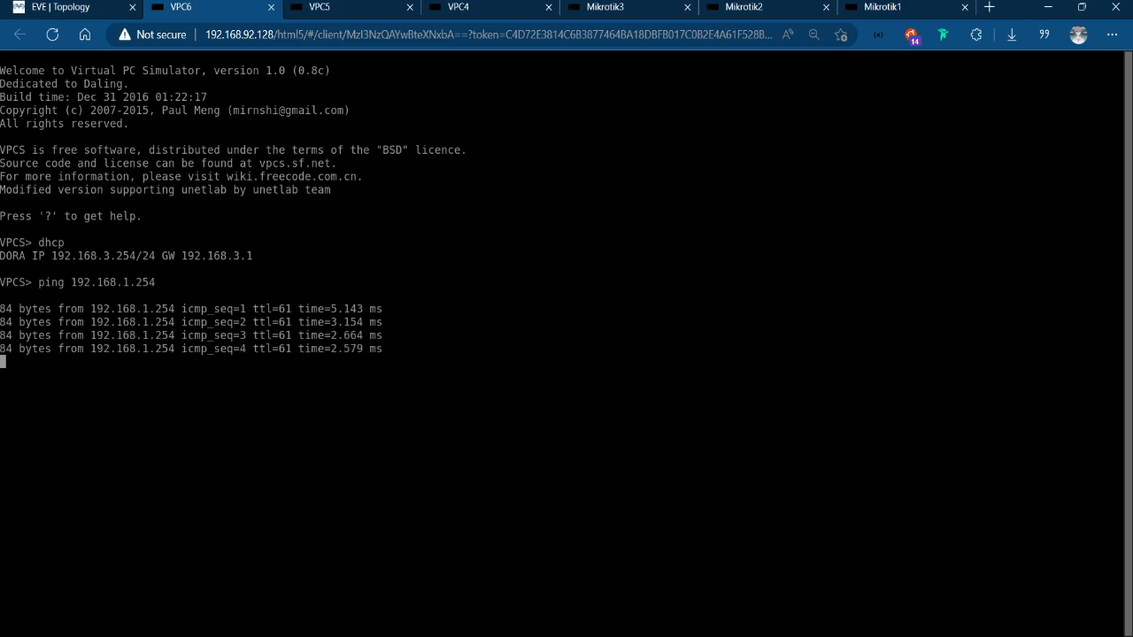
# Check the EVE topology and ping 192.168.3.254 from VPC4 to test the reverse direction.
pyautogui.click(3, 5)
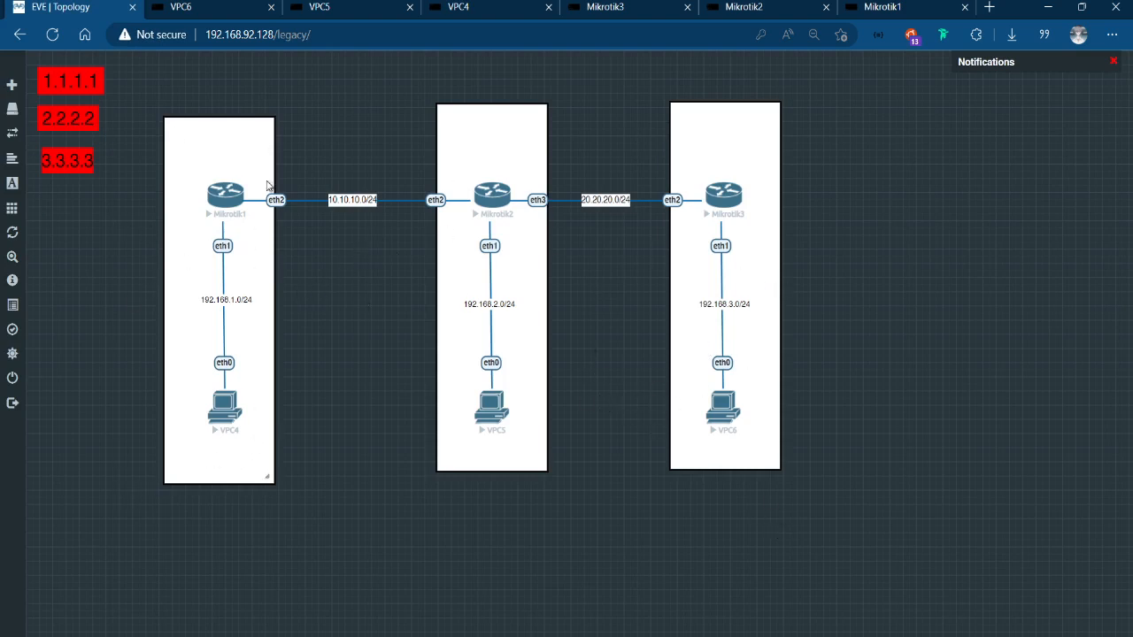
pyautogui.click(477, 6)
pyautogui.write('pin')
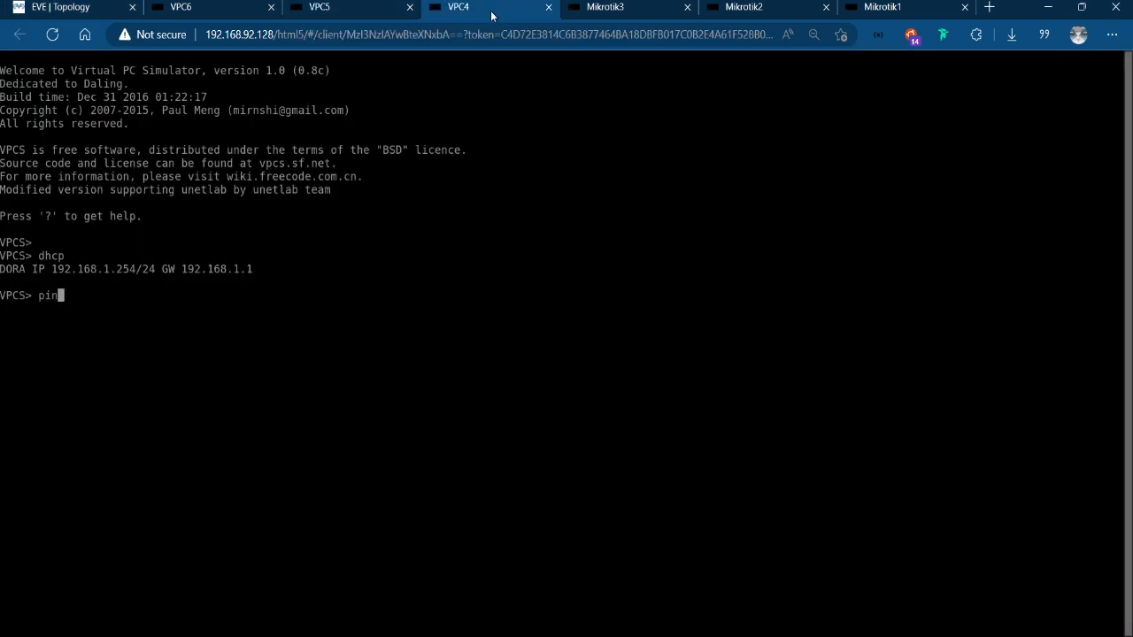
pyautogui.write('g 192.168.3.254')
pyautogui.press('Return')
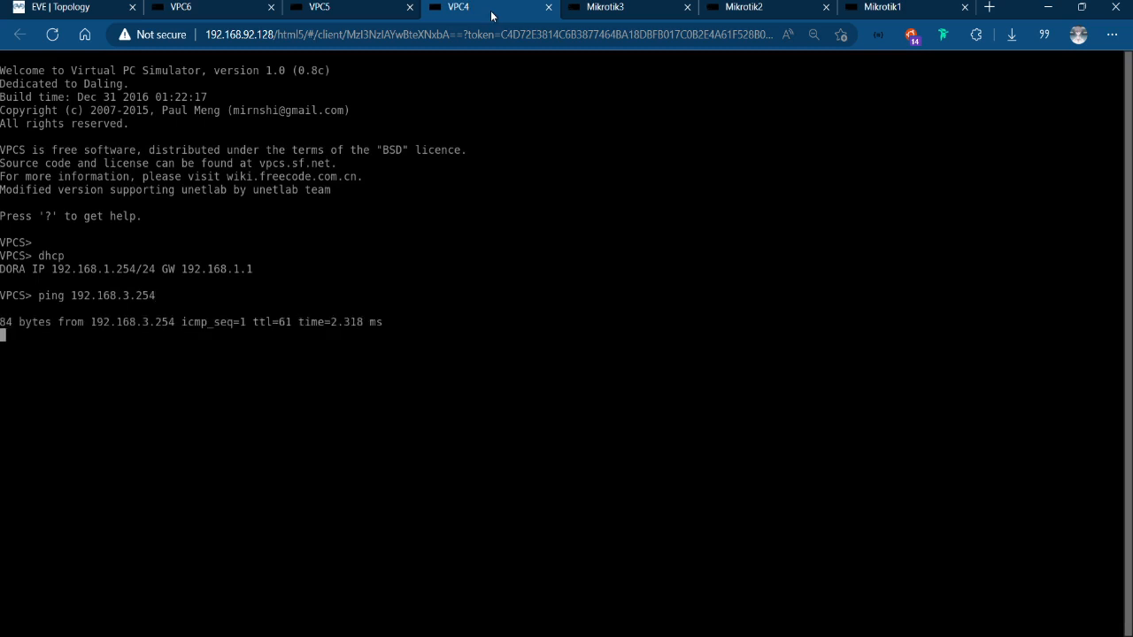
# Trace the path from VPC6 to 192.168.1.254.
pyautogui.click(226, 8)
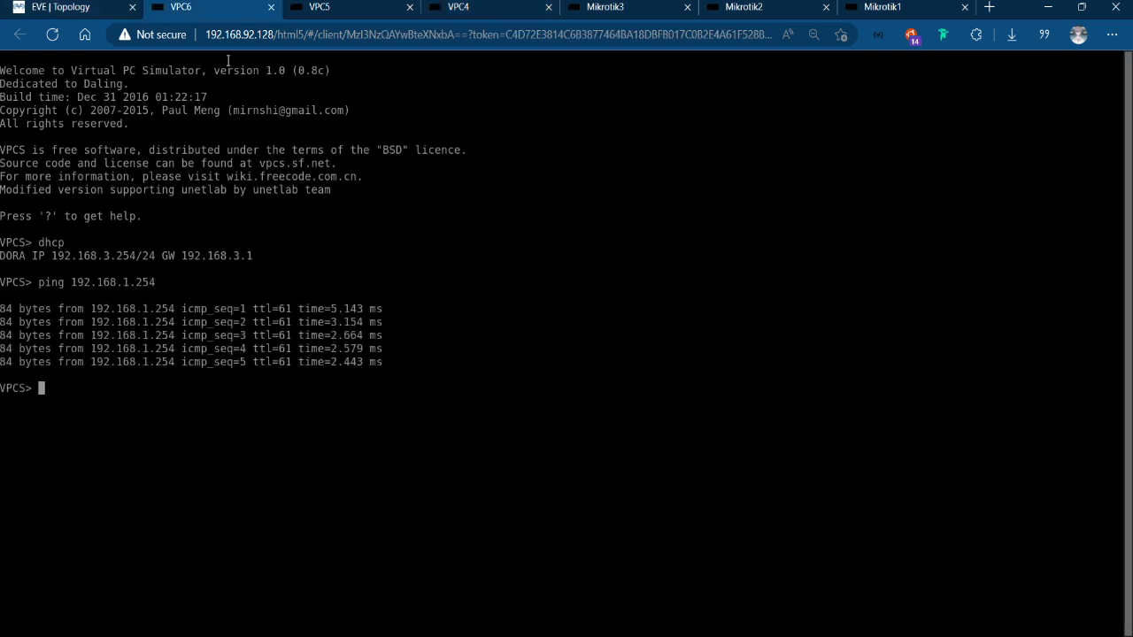
pyautogui.write('trace 192.168.')
pyautogui.write('1.254')
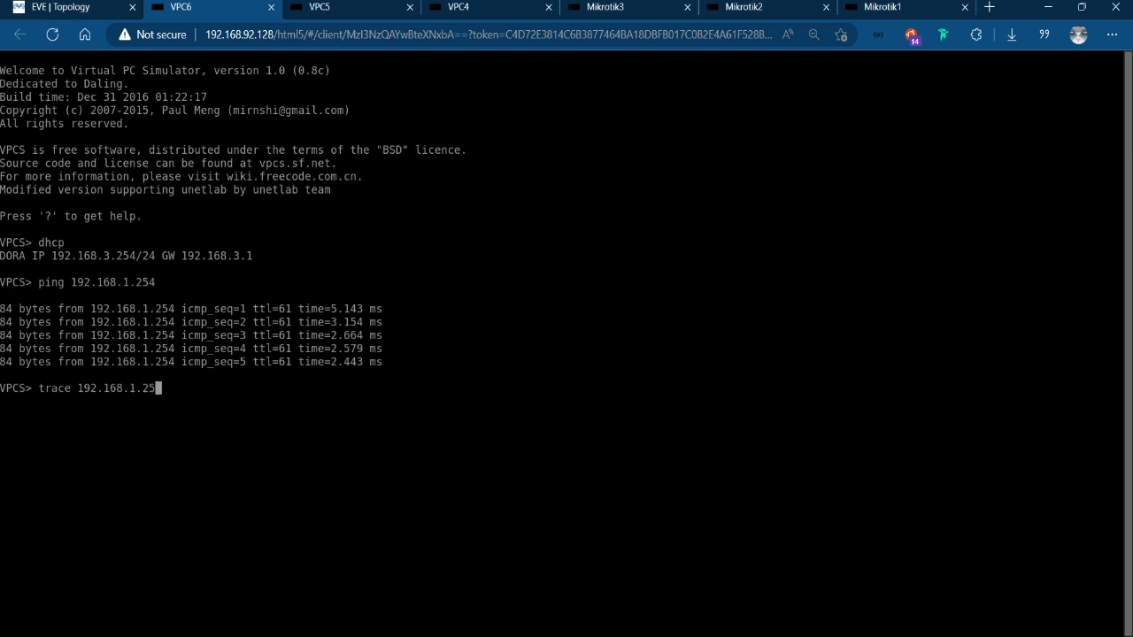
pyautogui.press('Return')
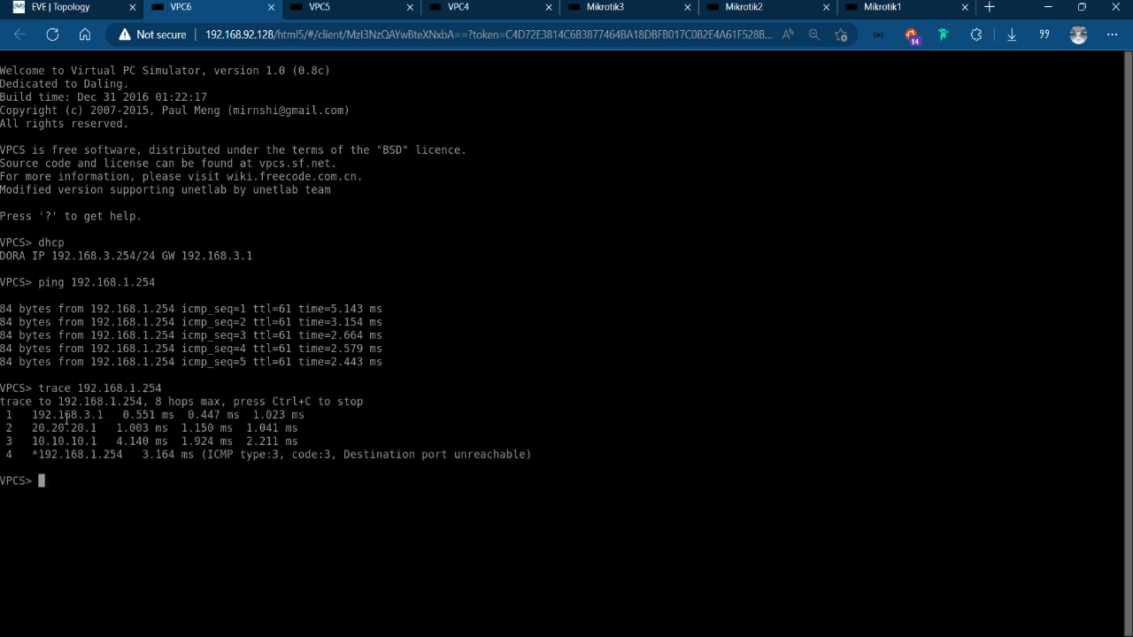
# Compare the hops of the VPC6 trace with the router links in the EVE topology.
pyautogui.click(53, 7)
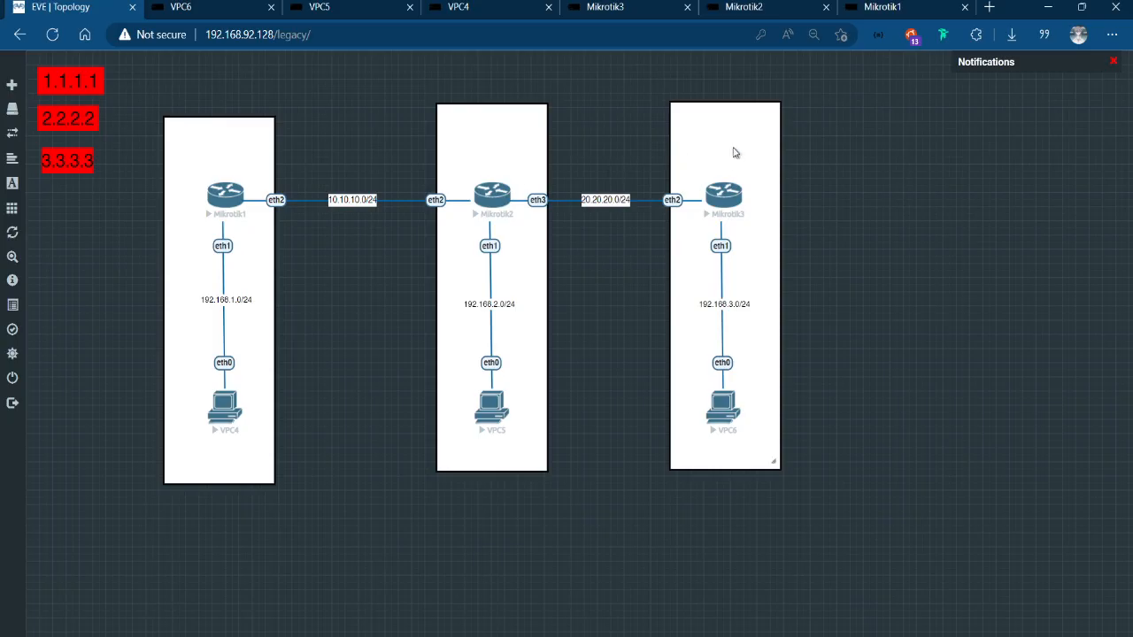
pyautogui.click(186, 6)
pyautogui.click(50, 7)
pyautogui.click(222, 5)
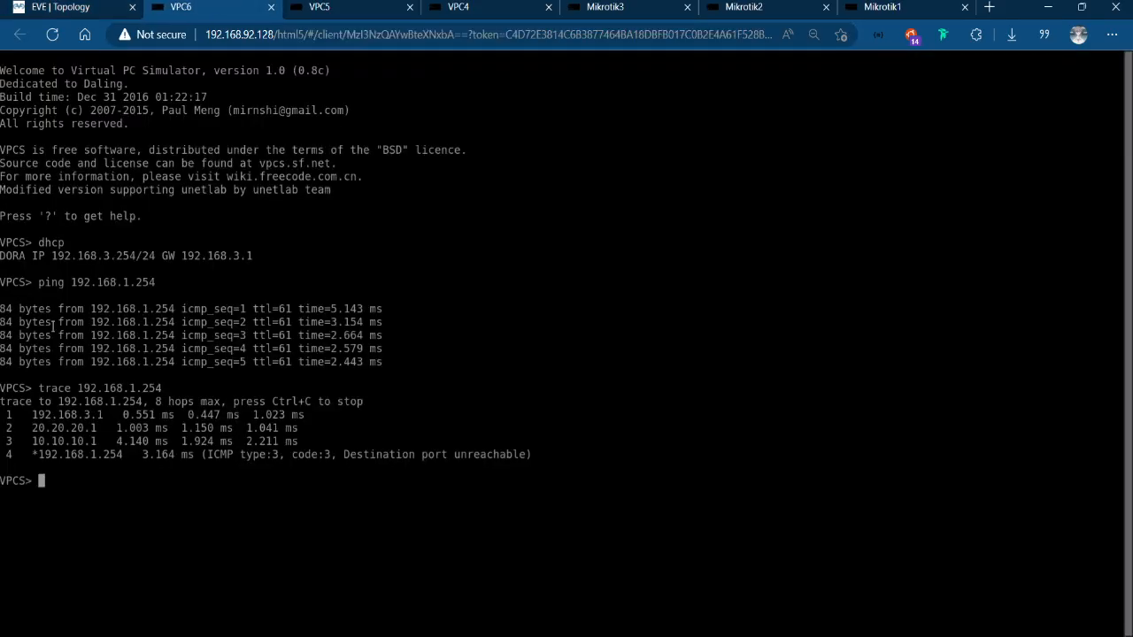
pyautogui.click(50, 5)
pyautogui.click(181, 7)
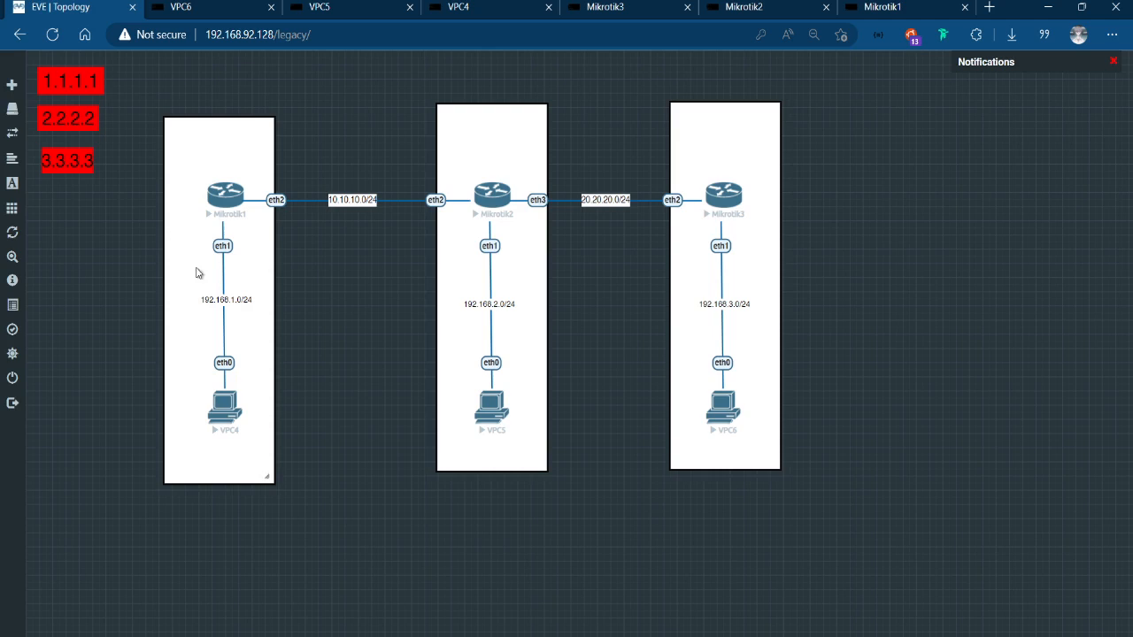
pyautogui.click(31, 5)
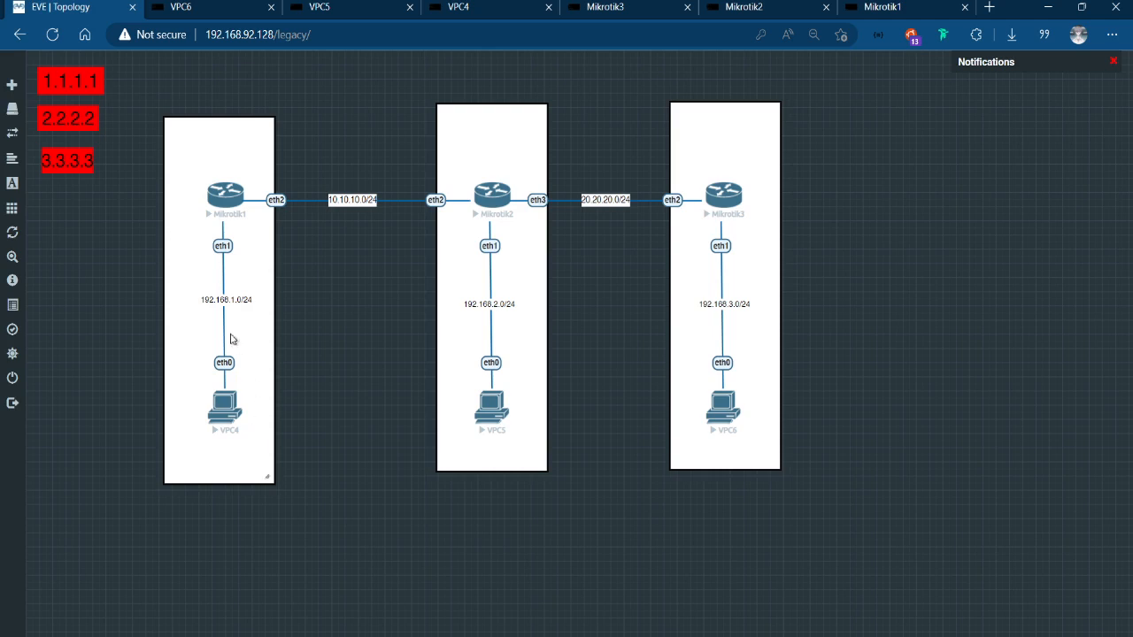